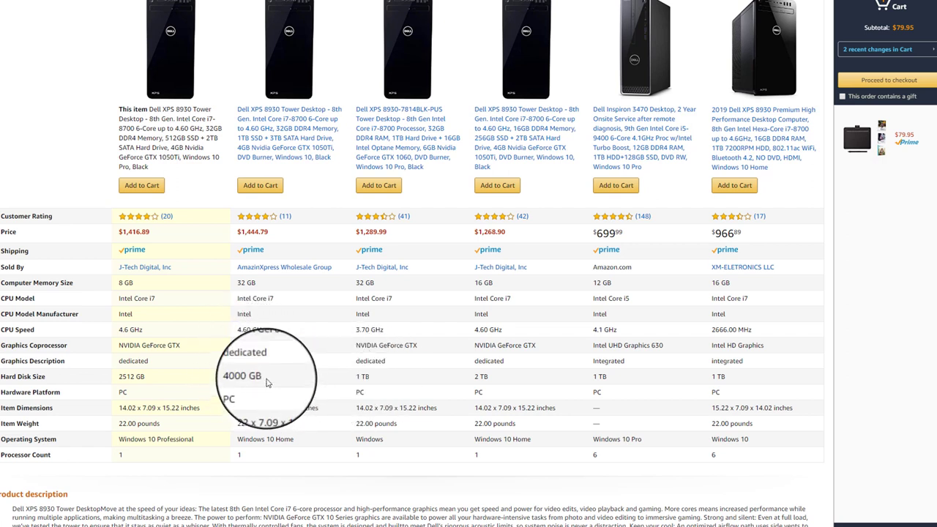
Step: Compare the hard disk sizes of the Dell XPS 8930 desktops in the comparison table, highlighting the 4000 GB and 2 TB entries
{"action": "left_click_drag", "start_coordinate": [267, 379], "coordinate": [235, 383]}
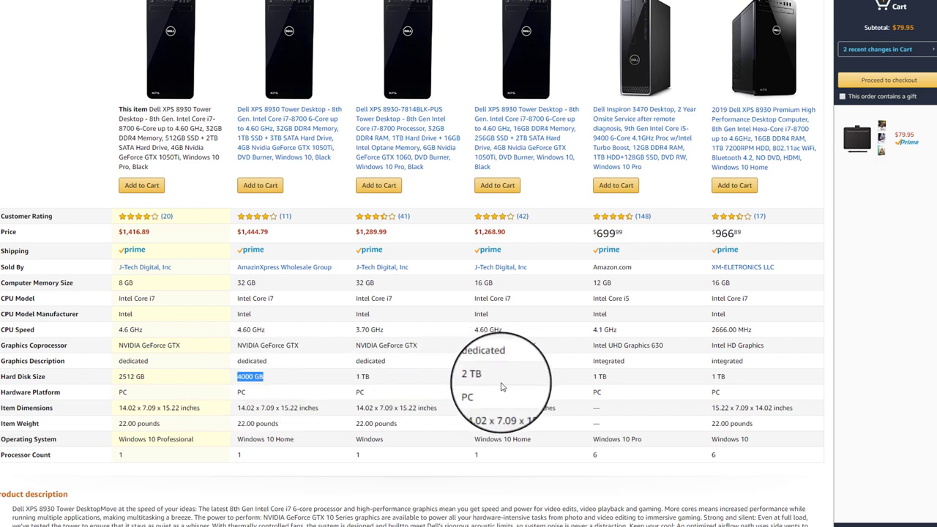
{"action": "left_click_drag", "start_coordinate": [494, 381], "coordinate": [473, 382]}
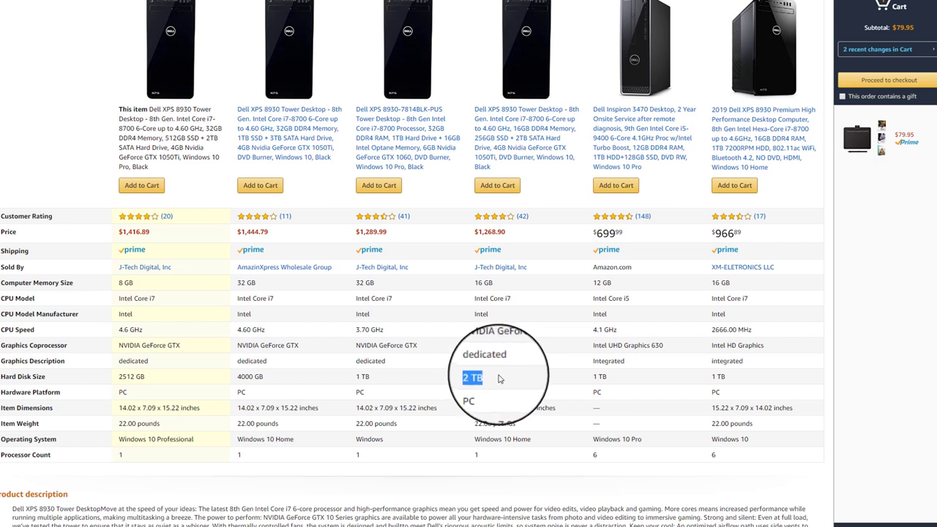
{"action": "left_click", "coordinate": [486, 377]}
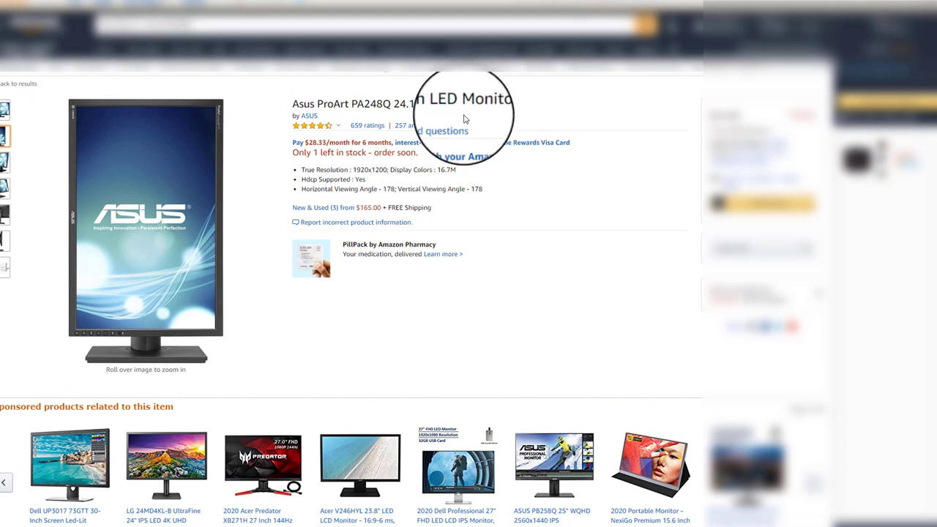
Step: Highlight the model number PA248Q in the Asus ProArt monitor's title and view its product photos from different angles
{"action": "mouse_move", "coordinate": [73, 209]}
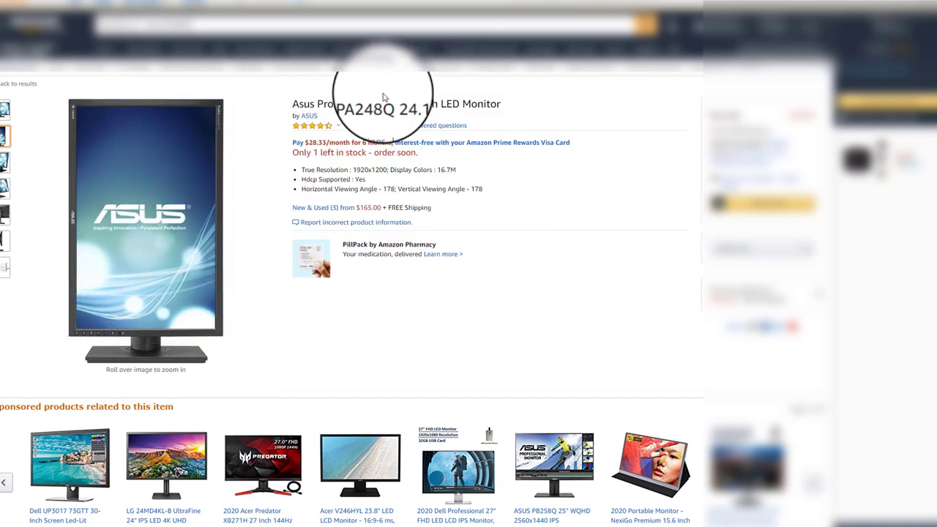
{"action": "left_click_drag", "start_coordinate": [354, 103], "coordinate": [390, 99]}
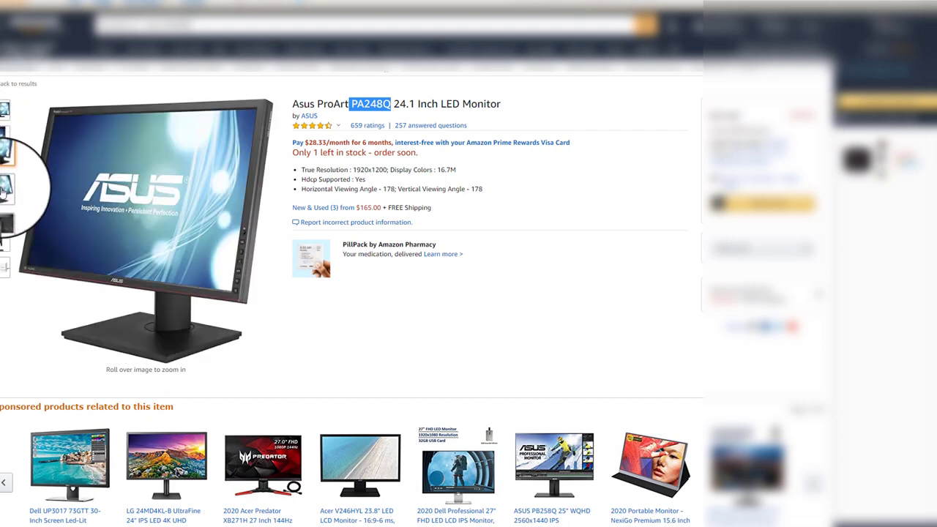
{"action": "mouse_move", "coordinate": [27, 212]}
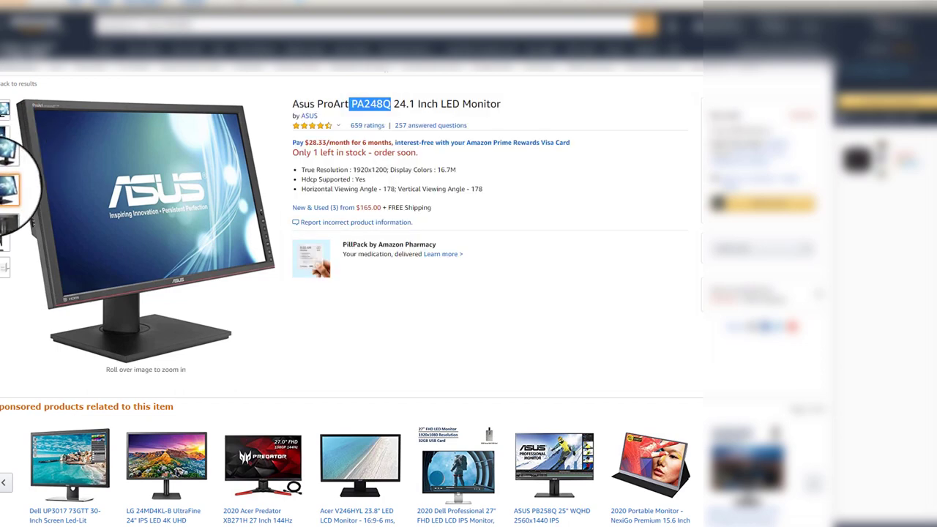
{"action": "mouse_move", "coordinate": [4, 132]}
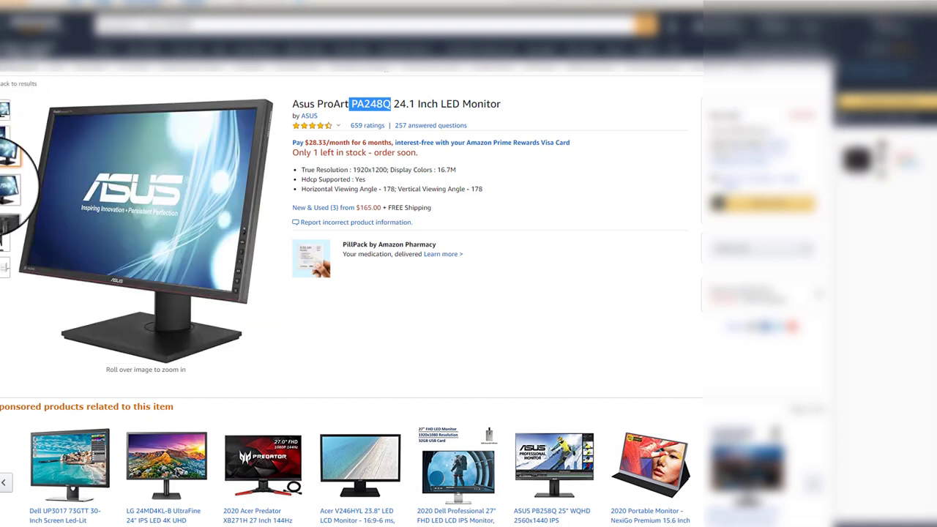
{"action": "mouse_move", "coordinate": [6, 235]}
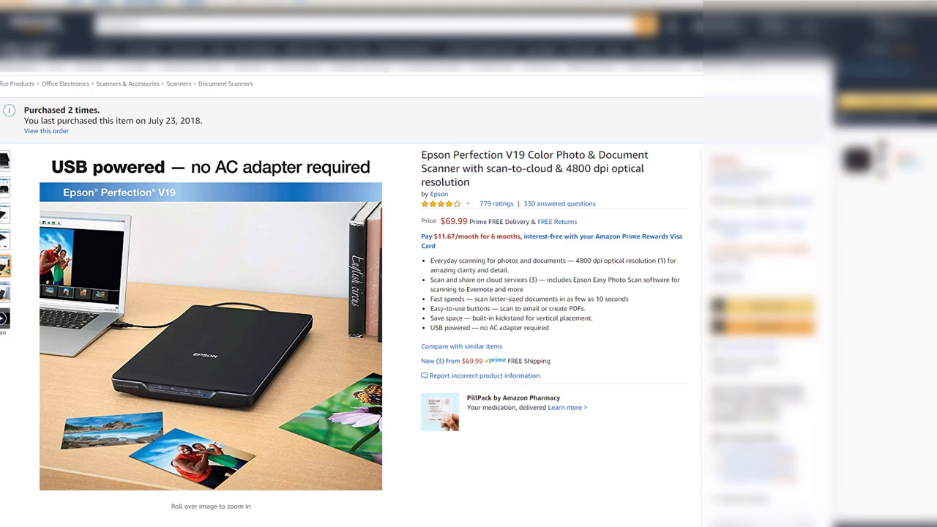
Step: Review the Epson Perfection V19 scanner's manufacturer details and model comparison table, then show its first product photo with the lid open
{"action": "scroll", "coordinate": [344, 307], "scroll_direction": "down", "scroll_amount": 15}
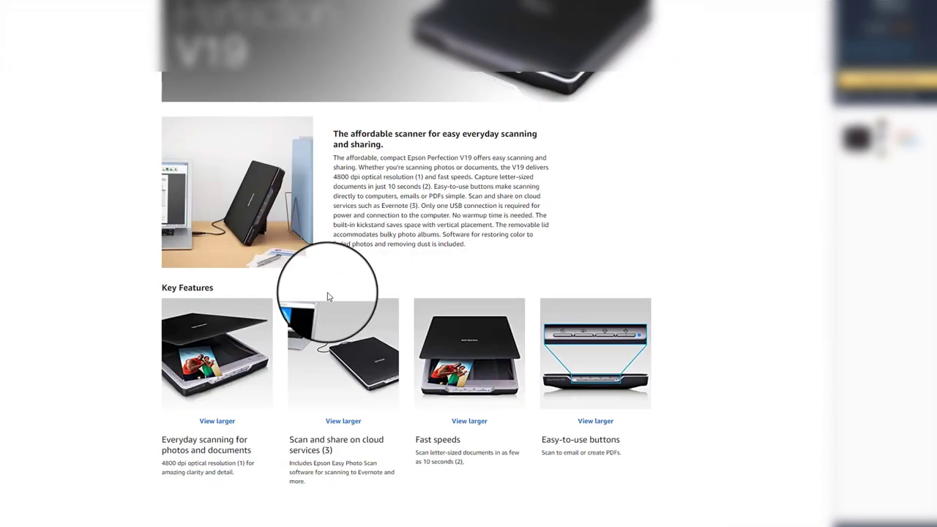
{"action": "scroll", "coordinate": [322, 278], "scroll_direction": "down", "scroll_amount": 10}
{"action": "scroll", "coordinate": [293, 249], "scroll_direction": "up", "scroll_amount": 4}
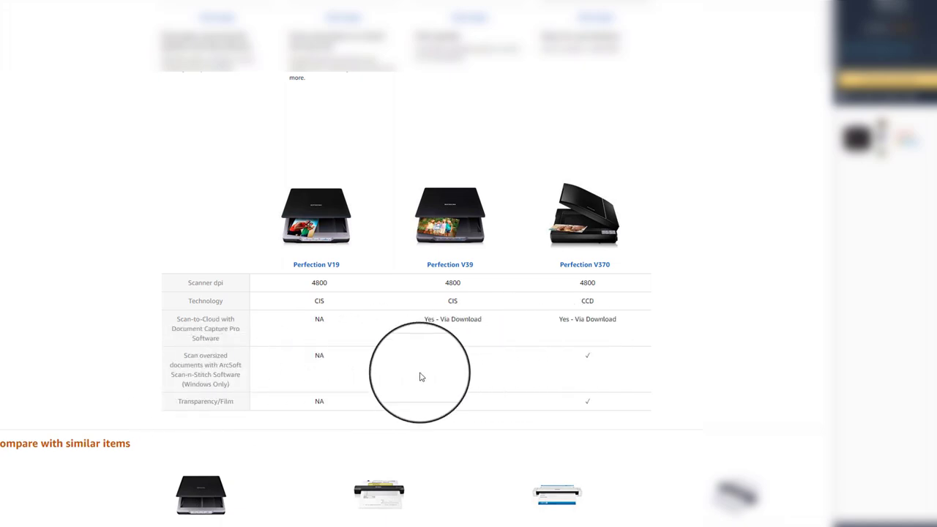
{"action": "scroll", "coordinate": [421, 377], "scroll_direction": "up", "scroll_amount": 10}
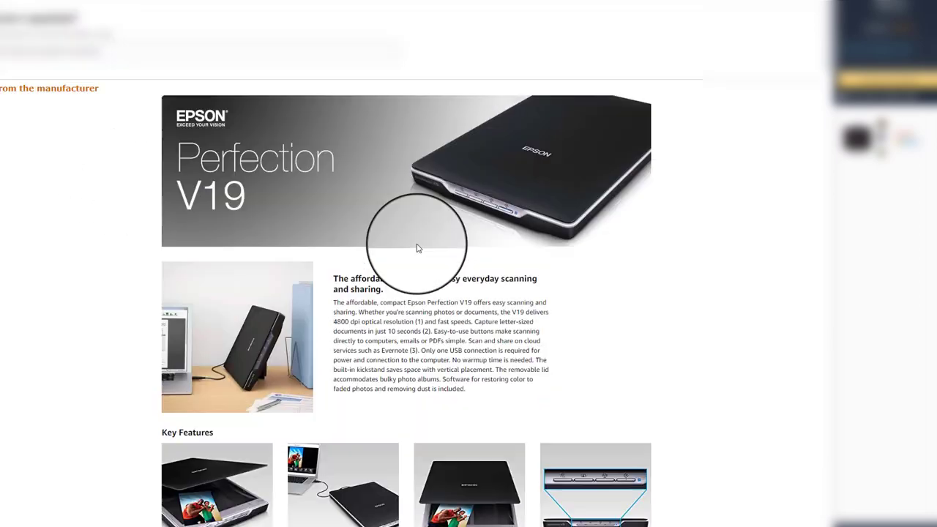
{"action": "scroll", "coordinate": [417, 249], "scroll_direction": "up", "scroll_amount": 10}
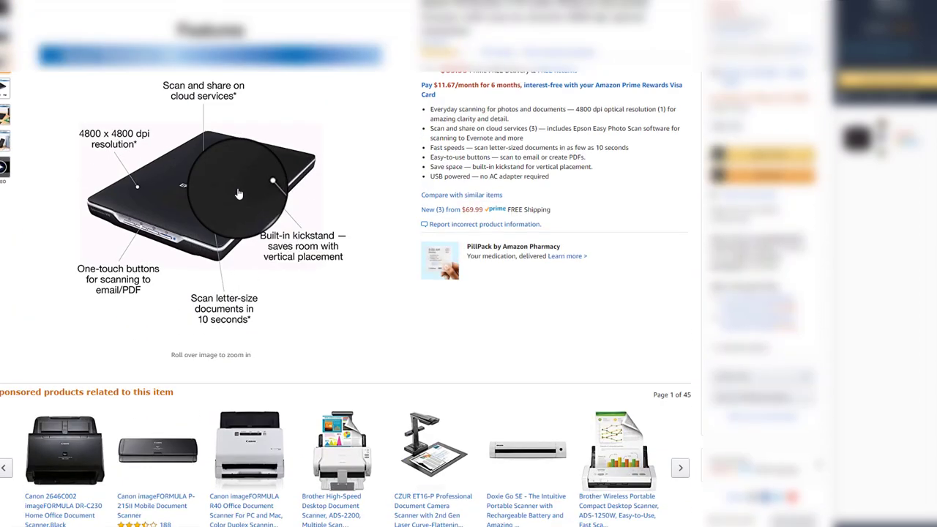
{"action": "scroll", "coordinate": [183, 183], "scroll_direction": "up", "scroll_amount": 2}
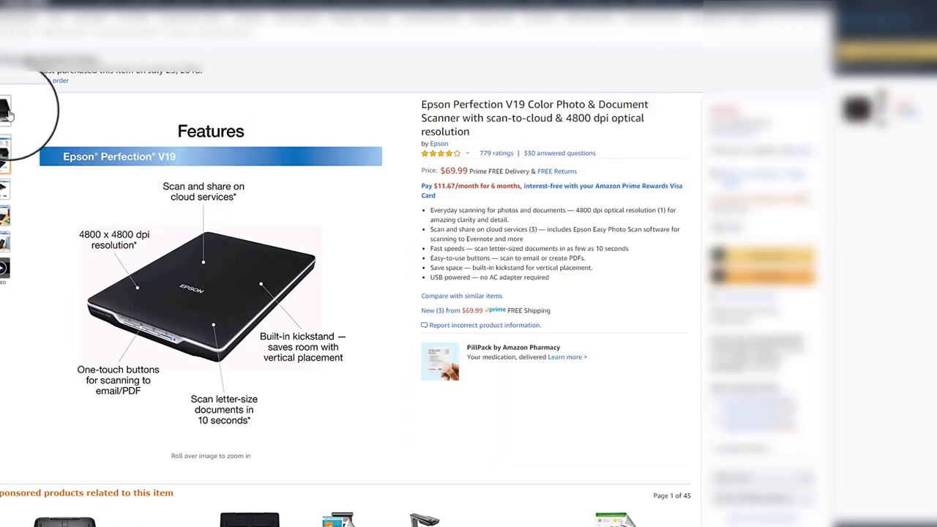
{"action": "left_click", "coordinate": [5, 110]}
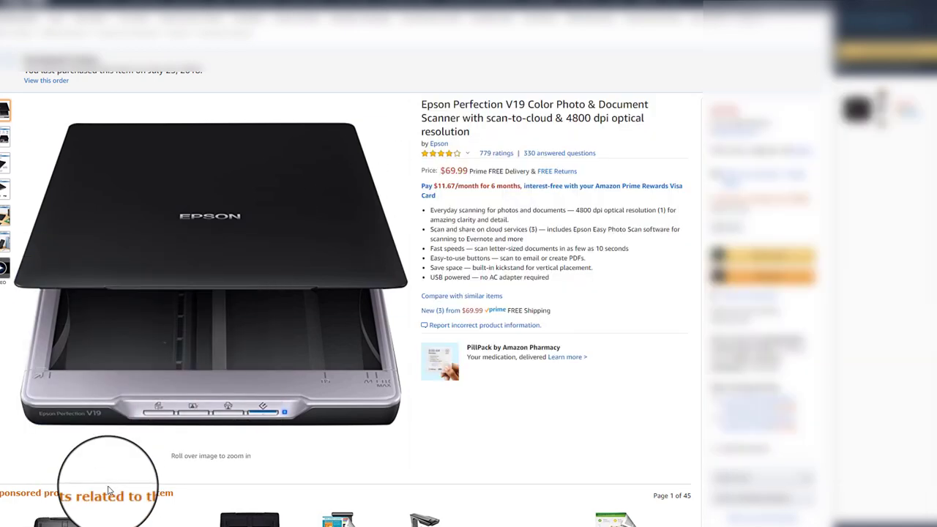
{"action": "mouse_move", "coordinate": [128, 139]}
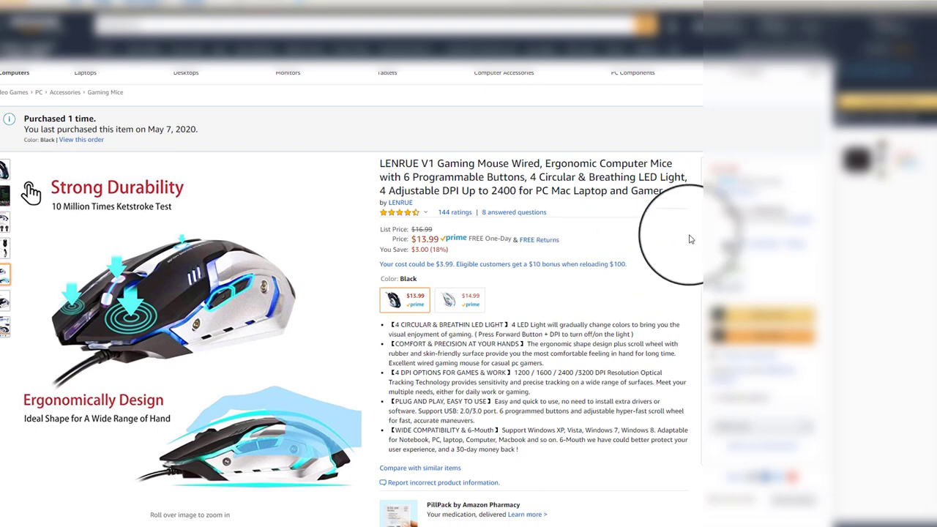
Step: Review the LENRUE V1 gaming mouse listing, including its description, compatibility image and button configuration image
{"action": "mouse_move", "coordinate": [136, 209]}
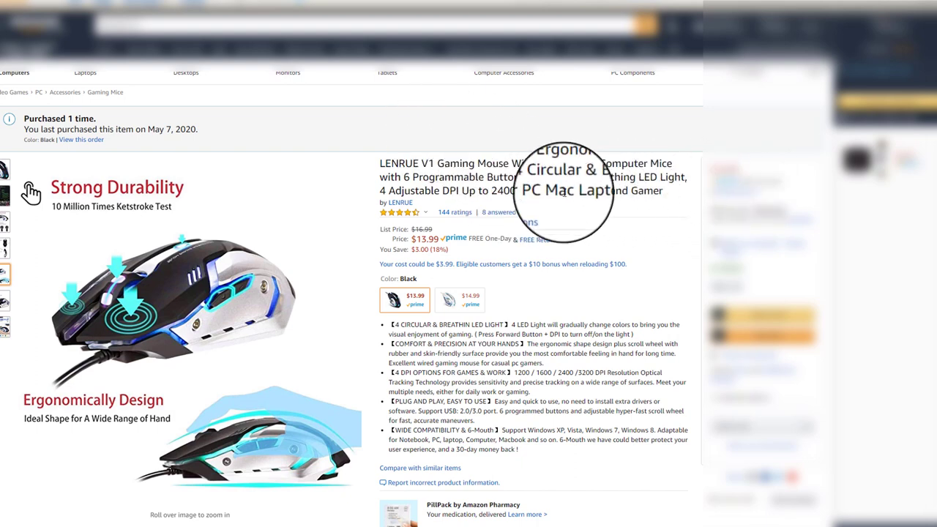
{"action": "scroll", "coordinate": [503, 197], "scroll_direction": "down", "scroll_amount": 1}
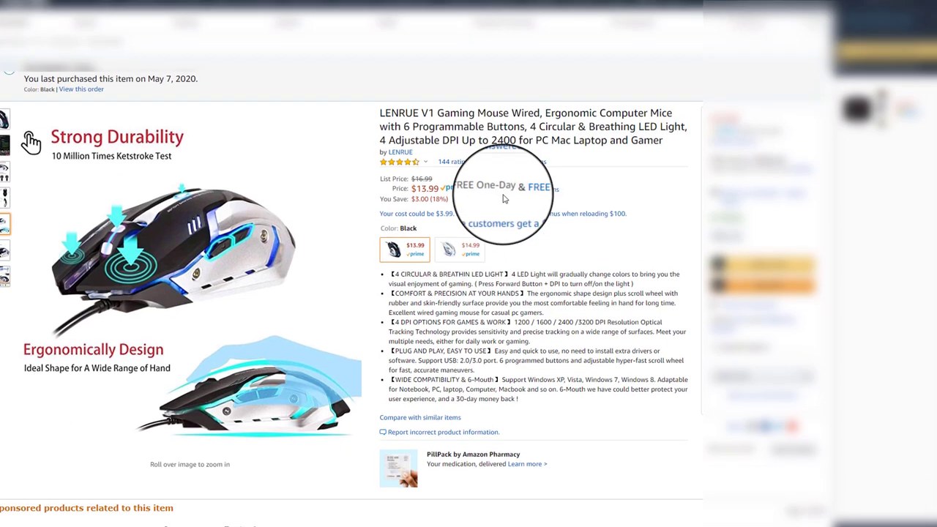
{"action": "scroll", "coordinate": [408, 345], "scroll_direction": "down", "scroll_amount": 3}
{"action": "scroll", "coordinate": [396, 267], "scroll_direction": "up", "scroll_amount": 4}
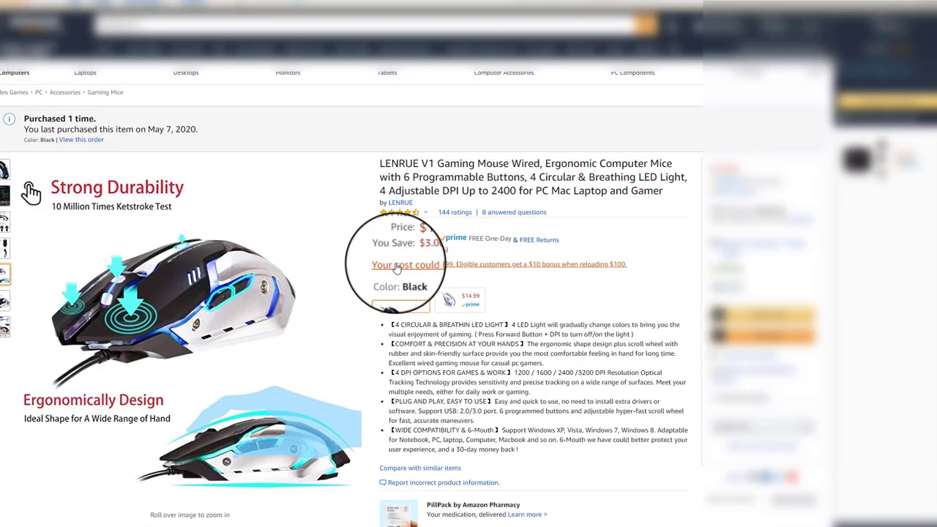
{"action": "mouse_move", "coordinate": [243, 210]}
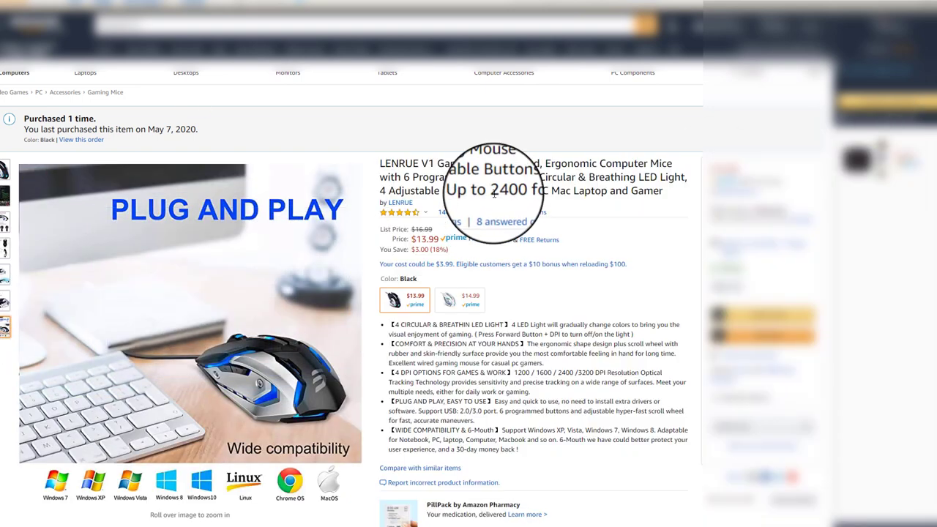
{"action": "mouse_move", "coordinate": [5, 194]}
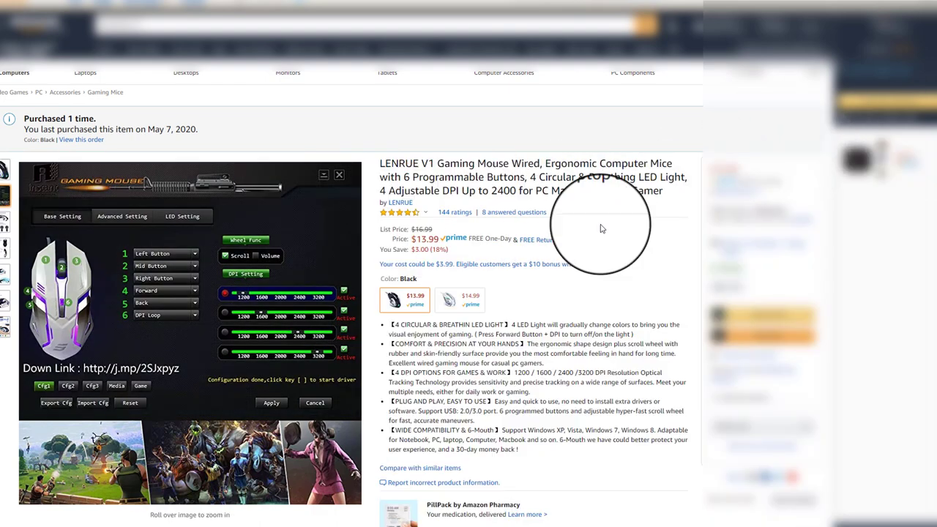
Step: Inspect the magnified product image of the Wacom tablet with its pen and bundled software
{"action": "mouse_move", "coordinate": [345, 293]}
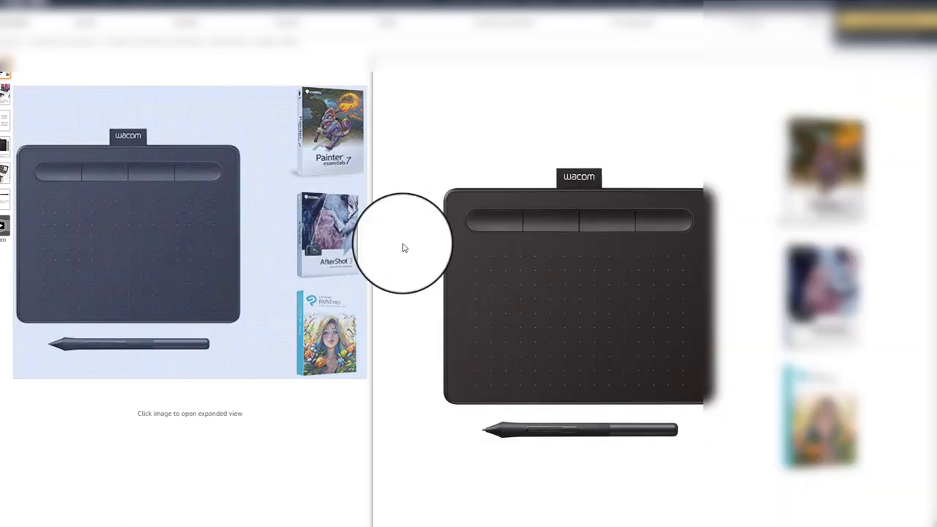
{"action": "left_click", "coordinate": [404, 235]}
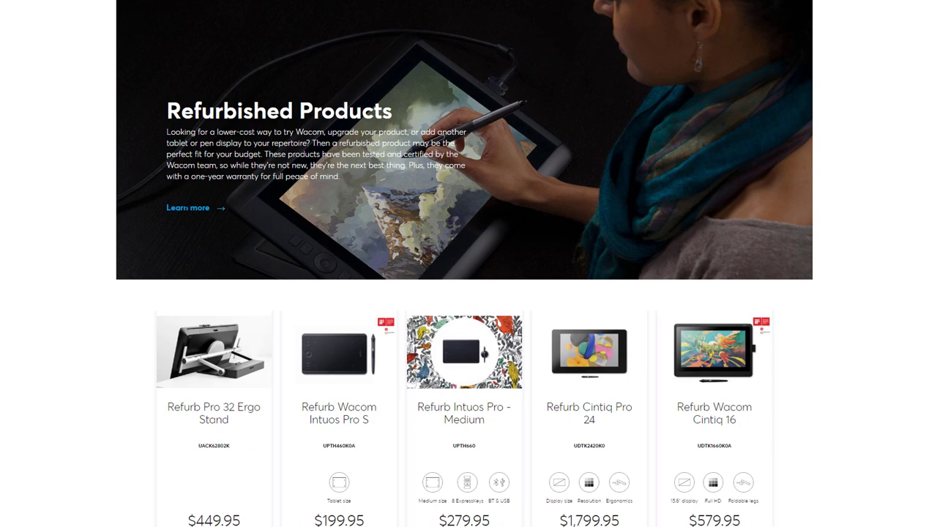
Step: Open the Refurb Wacom Cintiq 16 from the refurbished products and review its description, refurbishment terms and features
{"action": "scroll", "coordinate": [163, 418], "scroll_direction": "down", "scroll_amount": 3}
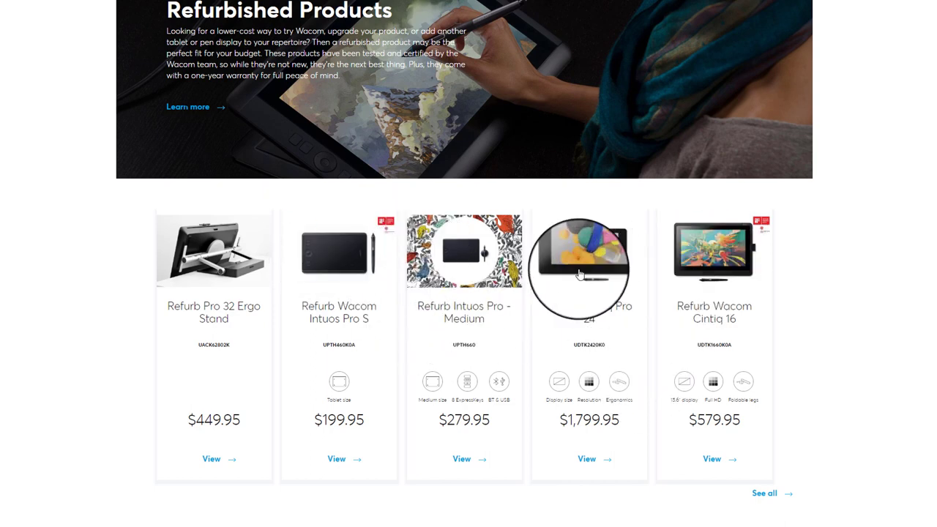
{"action": "left_click", "coordinate": [677, 256]}
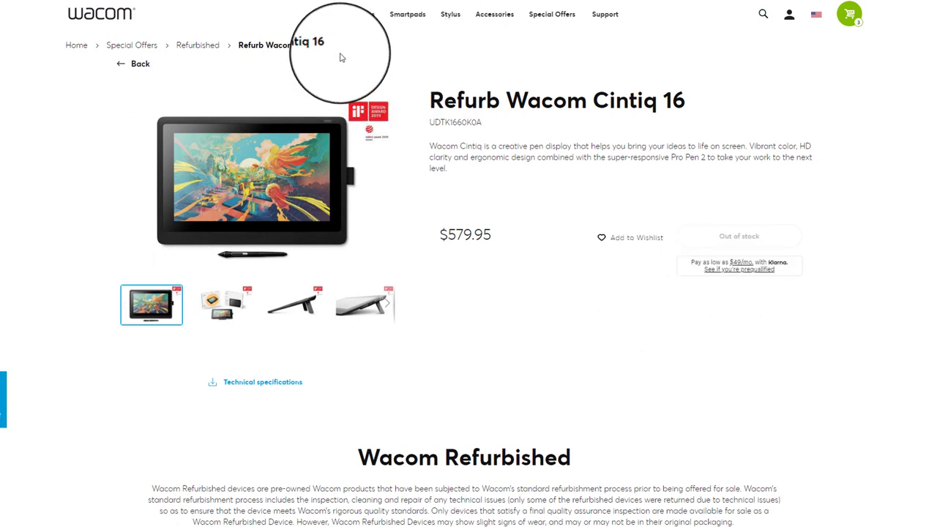
{"action": "scroll", "coordinate": [327, 254], "scroll_direction": "down", "scroll_amount": 3}
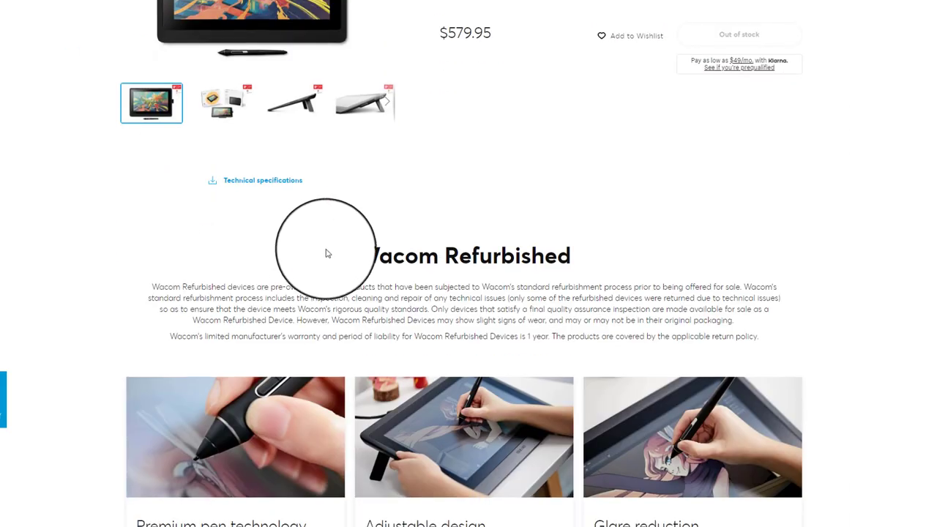
{"action": "scroll", "coordinate": [327, 254], "scroll_direction": "up", "scroll_amount": 2}
{"action": "scroll", "coordinate": [325, 241], "scroll_direction": "down", "scroll_amount": 5}
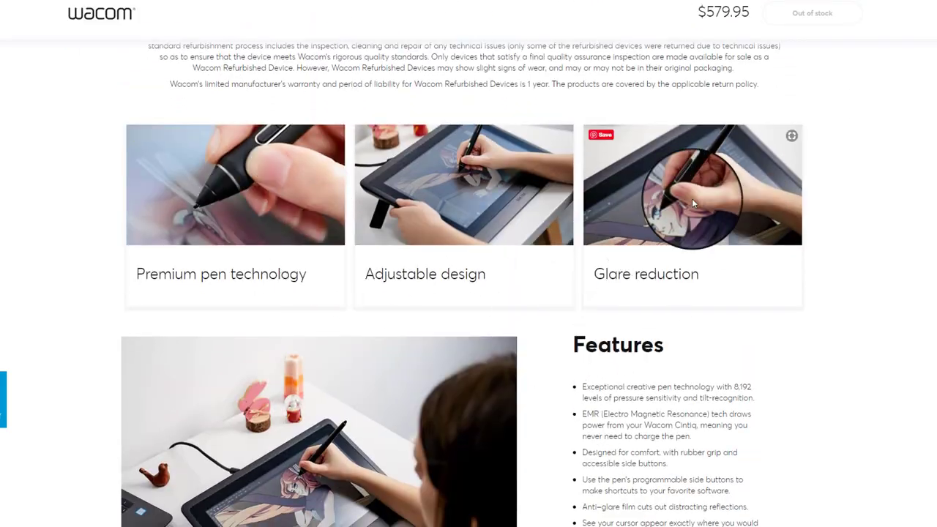
{"action": "scroll", "coordinate": [692, 198], "scroll_direction": "up", "scroll_amount": 6}
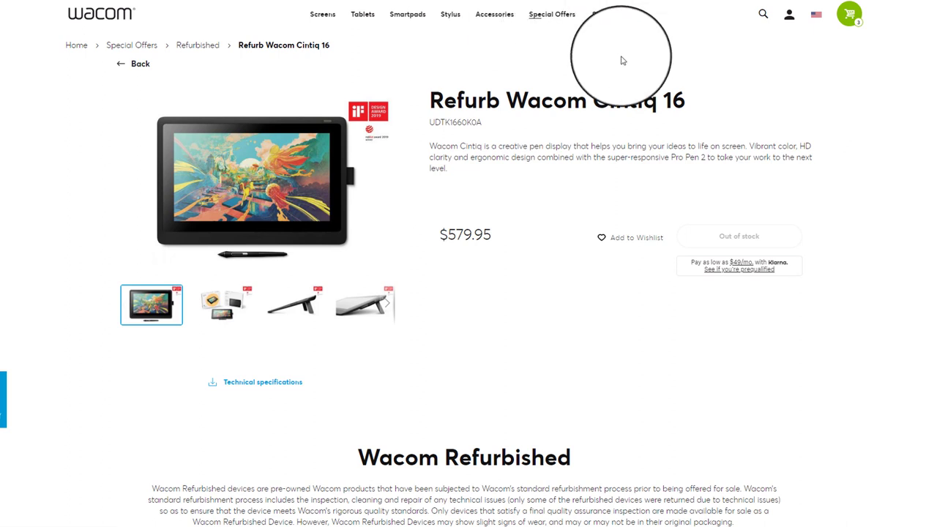
Step: Return to the Special Offers page and look through the refurbished products and the student pricing offer
{"action": "key", "text": "alt+Left"}
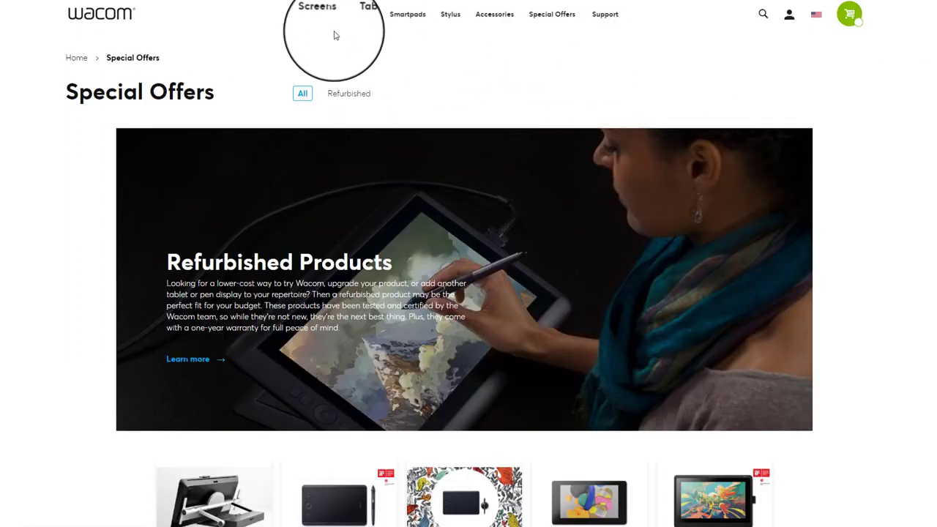
{"action": "scroll", "coordinate": [397, 349], "scroll_direction": "down", "scroll_amount": 3}
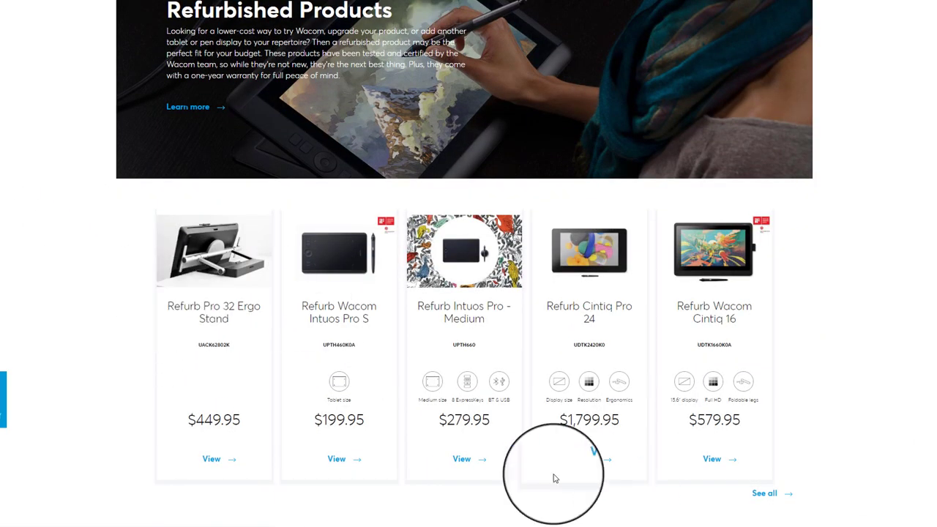
{"action": "scroll", "coordinate": [268, 337], "scroll_direction": "down", "scroll_amount": 5}
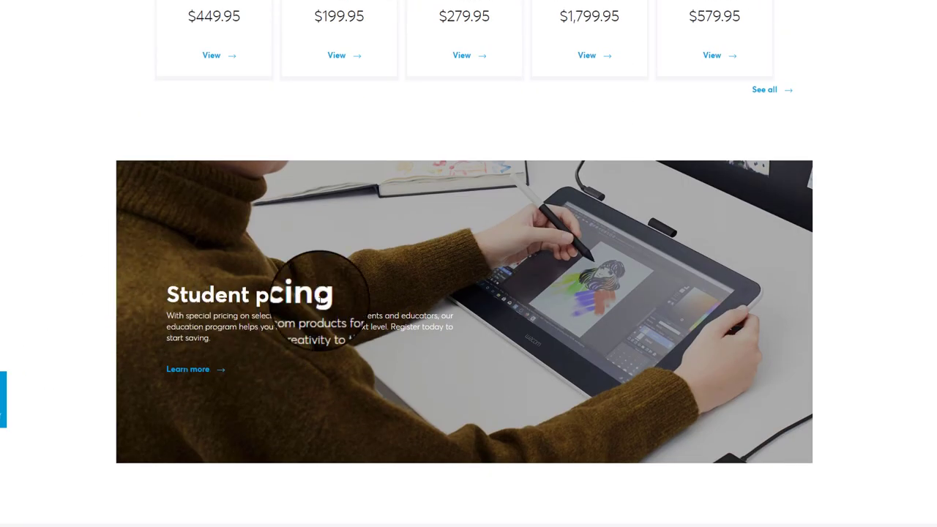
{"action": "scroll", "coordinate": [210, 172], "scroll_direction": "up", "scroll_amount": 6}
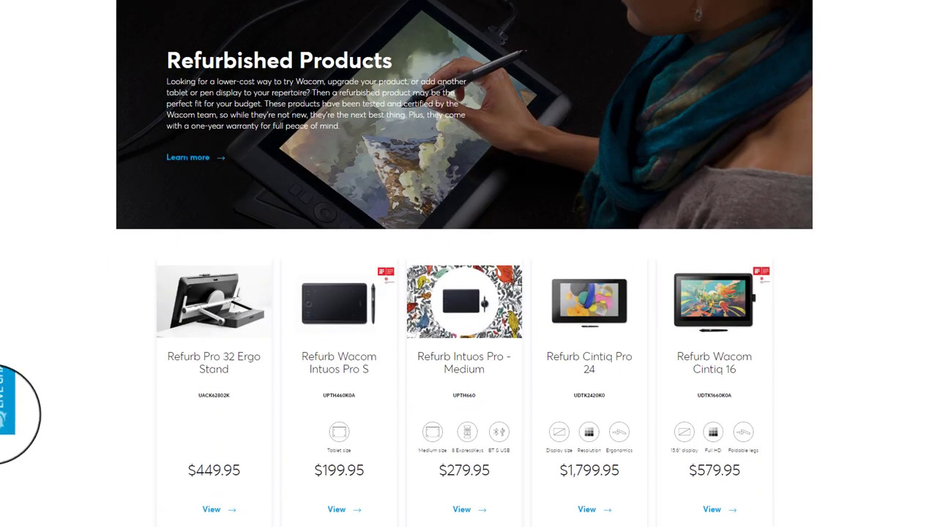
{"action": "scroll", "coordinate": [621, 418], "scroll_direction": "down", "scroll_amount": 2}
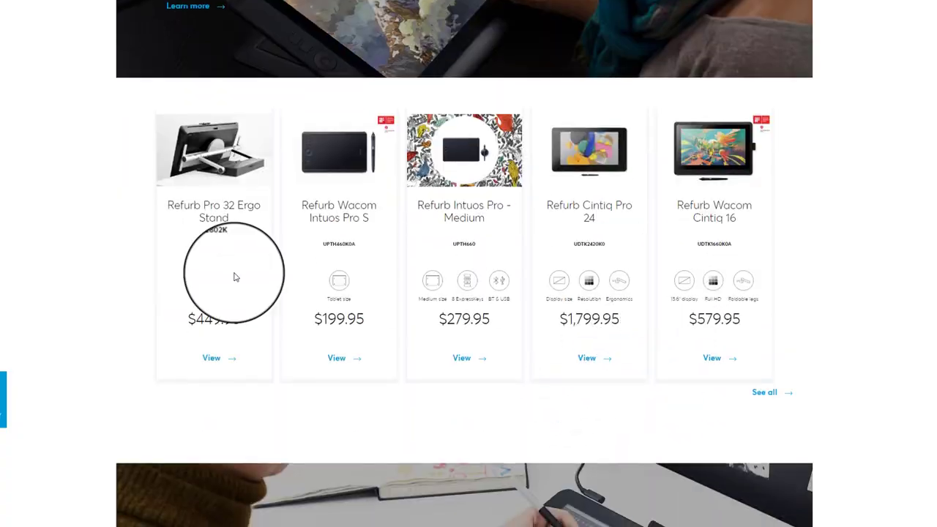
{"action": "scroll", "coordinate": [220, 278], "scroll_direction": "up", "scroll_amount": 5}
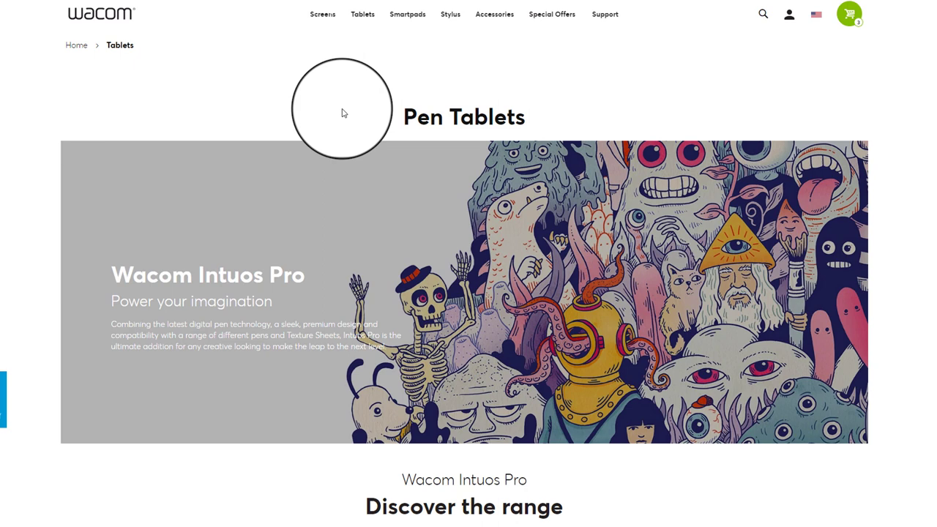
Step: Look over the sizes and prices of the Wacom Intuos Pro range on the Pen Tablets page
{"action": "scroll", "coordinate": [322, 115], "scroll_direction": "down", "scroll_amount": 7}
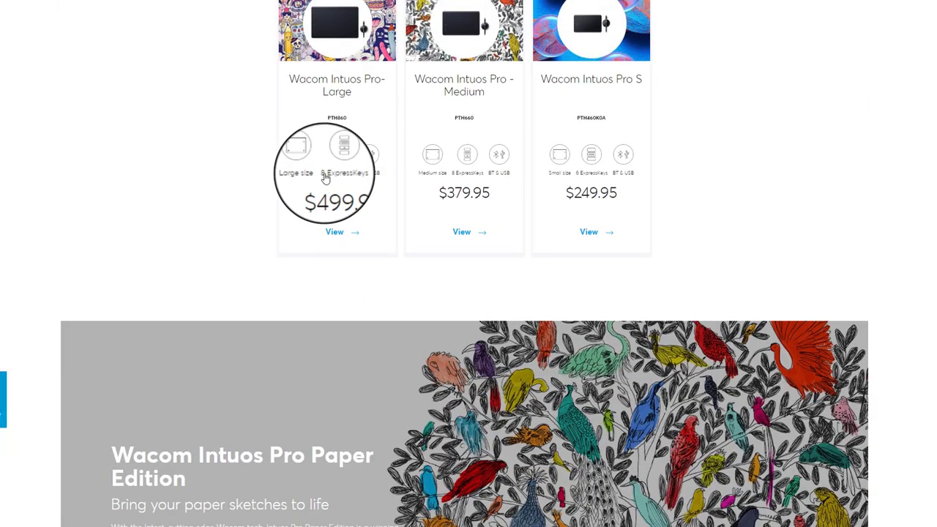
{"action": "scroll", "coordinate": [303, 271], "scroll_direction": "up", "scroll_amount": 2}
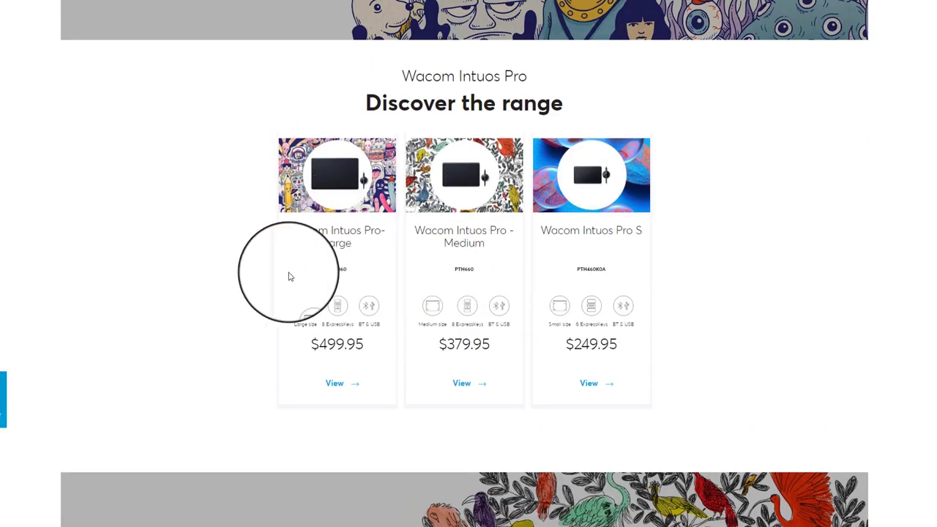
Step: Compare the sizes, features and prices of the Wacom Intuos Pro and Intuos Pro Paper Edition ranges
{"action": "scroll", "coordinate": [289, 277], "scroll_direction": "up", "scroll_amount": 2}
{"action": "scroll", "coordinate": [418, 320], "scroll_direction": "down", "scroll_amount": 8}
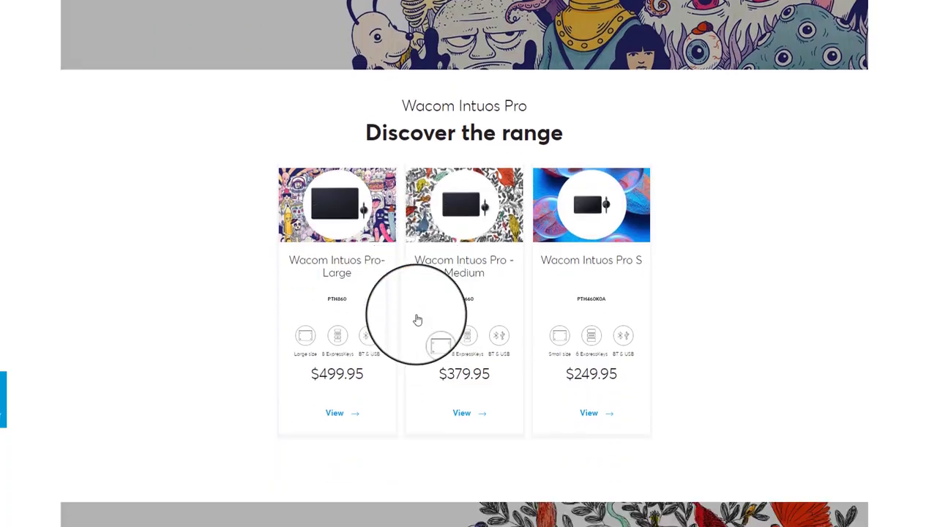
{"action": "scroll", "coordinate": [418, 320], "scroll_direction": "down", "scroll_amount": 4}
{"action": "scroll", "coordinate": [136, 162], "scroll_direction": "down", "scroll_amount": 5}
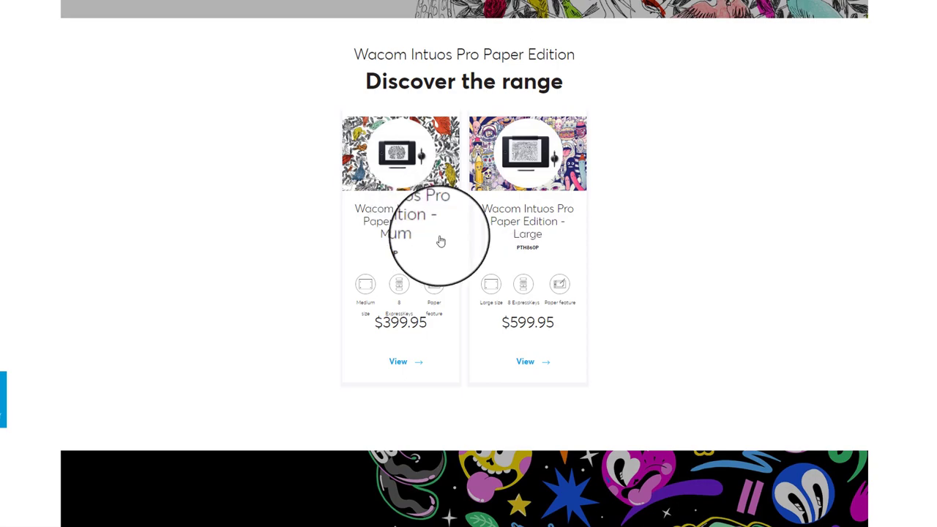
{"action": "scroll", "coordinate": [371, 211], "scroll_direction": "up", "scroll_amount": 1}
{"action": "scroll", "coordinate": [344, 178], "scroll_direction": "up", "scroll_amount": 15}
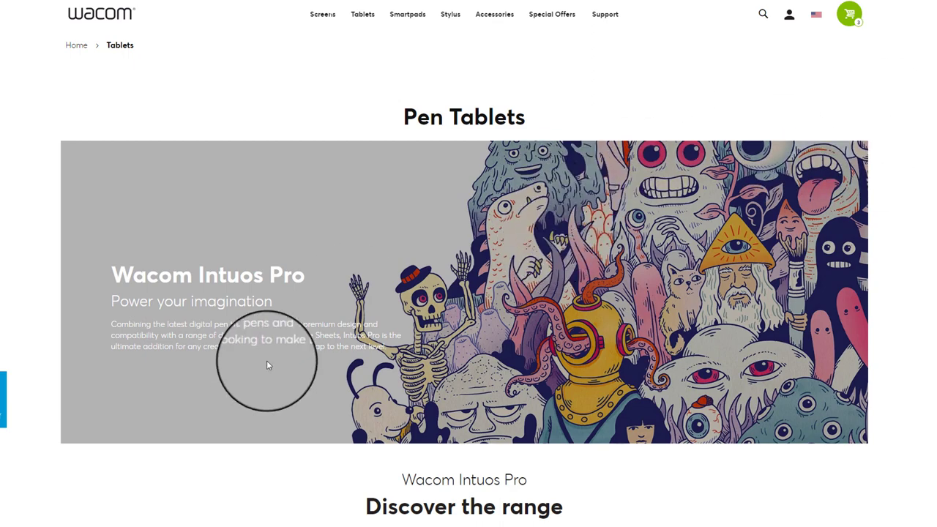
{"action": "scroll", "coordinate": [268, 360], "scroll_direction": "down", "scroll_amount": 5}
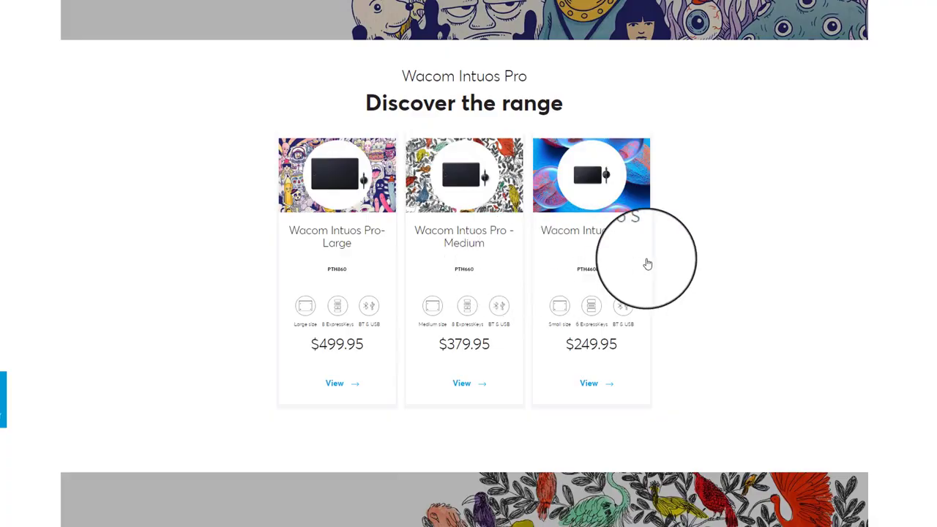
{"action": "scroll", "coordinate": [477, 273], "scroll_direction": "down", "scroll_amount": 5}
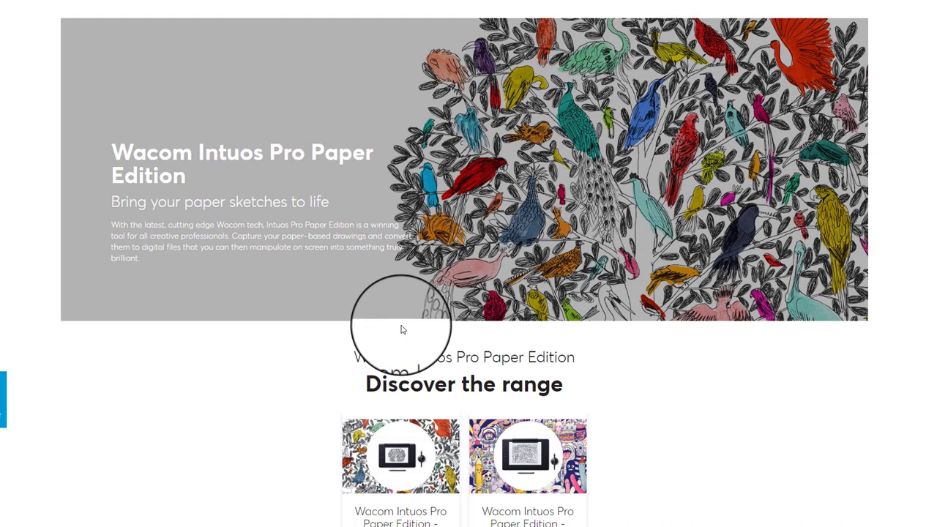
{"action": "scroll", "coordinate": [408, 322], "scroll_direction": "up", "scroll_amount": 10}
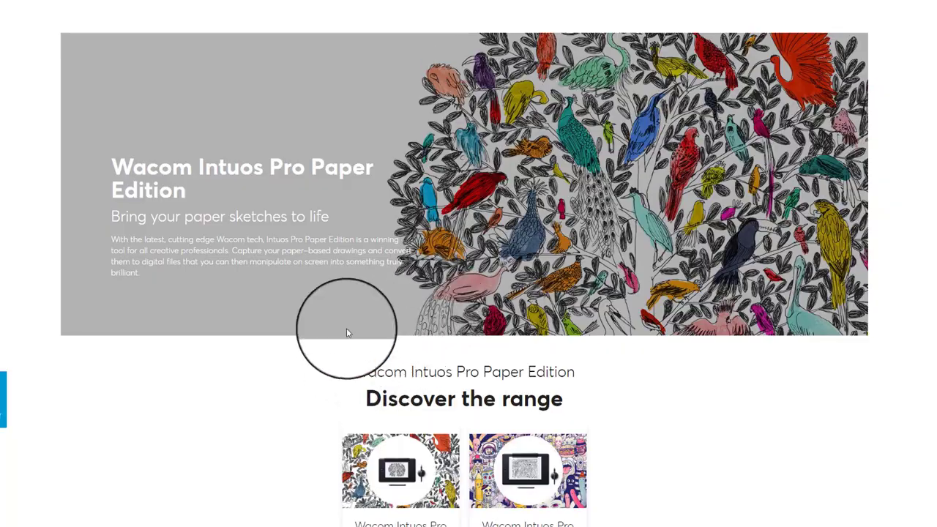
{"action": "scroll", "coordinate": [298, 181], "scroll_direction": "up", "scroll_amount": 2}
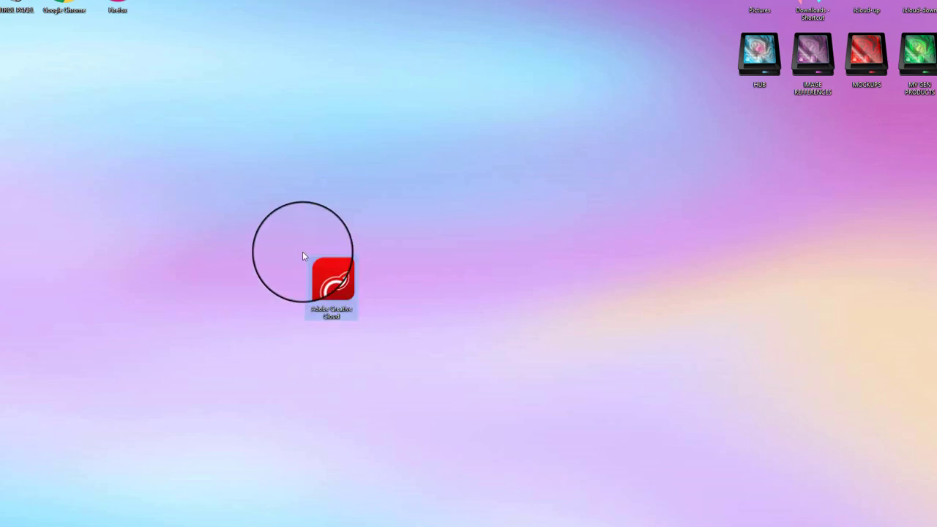
Step: Open Adobe Creative Cloud from the desktop and look through all installed desktop apps
{"action": "double_click", "coordinate": [329, 287]}
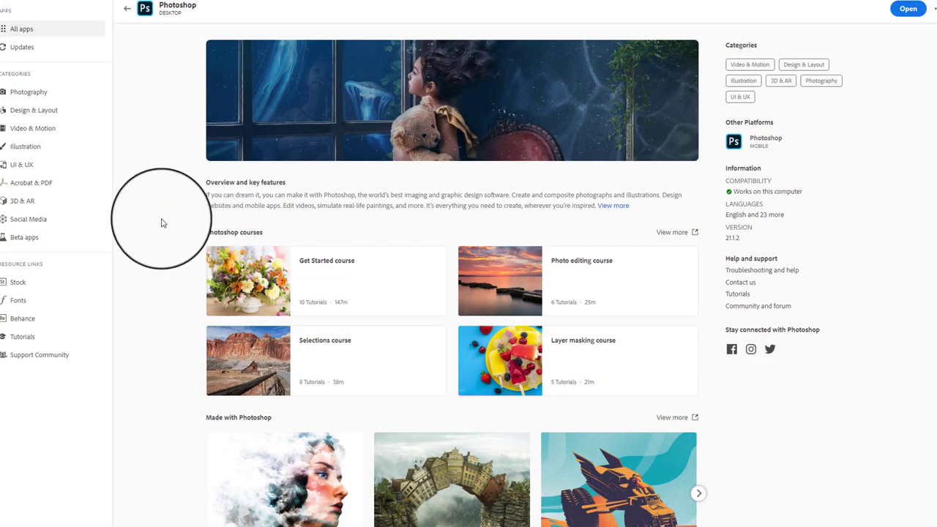
{"action": "left_click", "coordinate": [22, 29]}
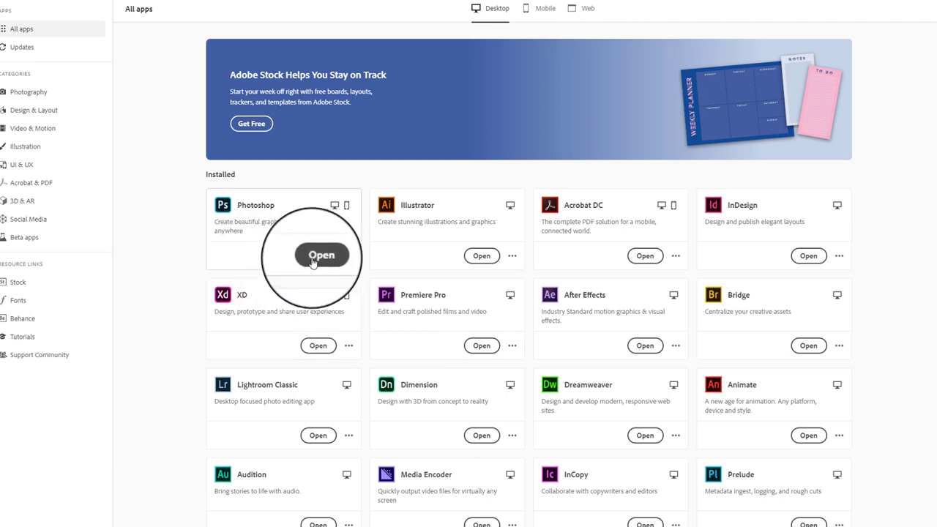
{"action": "scroll", "coordinate": [651, 307], "scroll_direction": "down", "scroll_amount": 2}
{"action": "scroll", "coordinate": [655, 333], "scroll_direction": "up", "scroll_amount": 2}
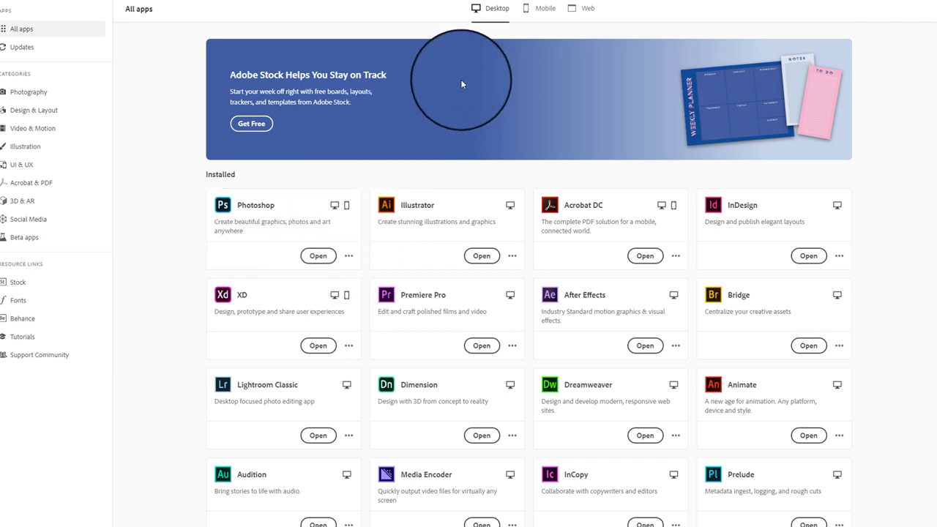
Step: Look through the mobile and web apps offered in Creative Cloud, and return to the desktop apps
{"action": "left_click", "coordinate": [536, 13]}
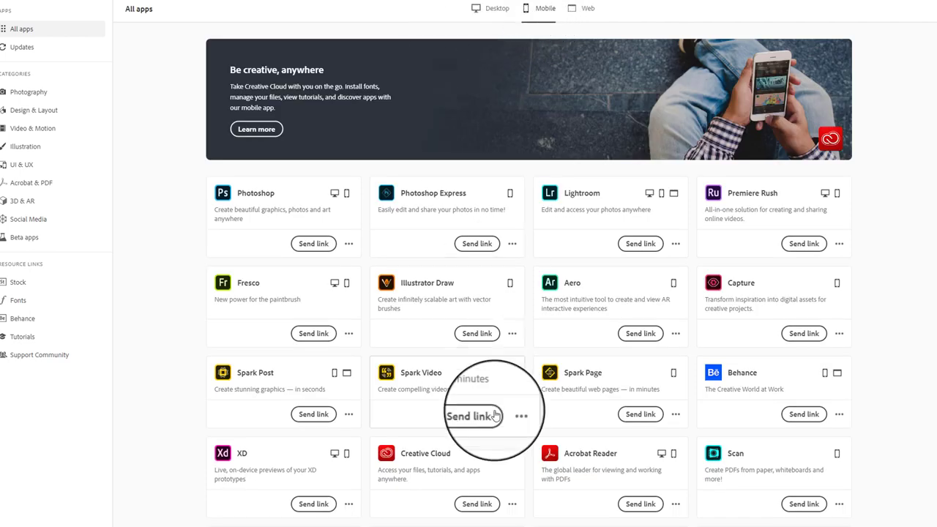
{"action": "scroll", "coordinate": [498, 439], "scroll_direction": "down", "scroll_amount": 3}
{"action": "scroll", "coordinate": [515, 413], "scroll_direction": "up", "scroll_amount": 3}
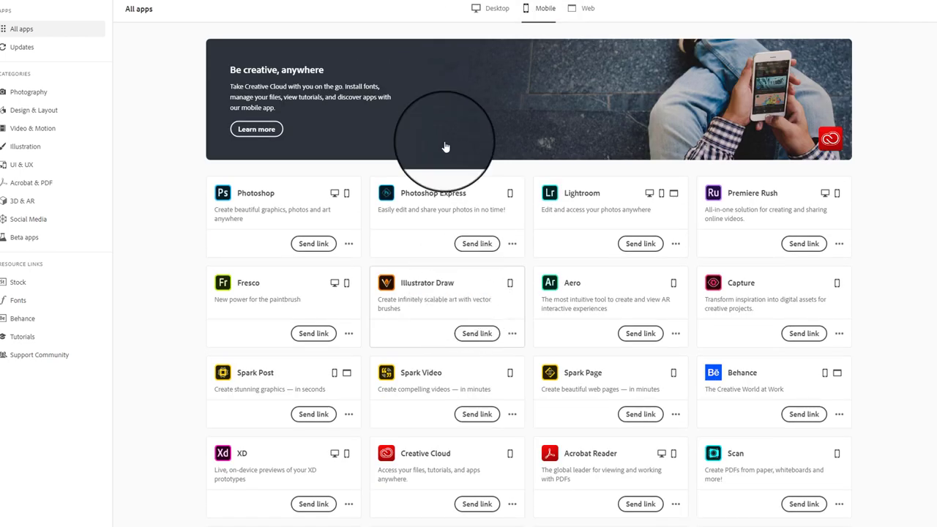
{"action": "left_click", "coordinate": [488, 9]}
{"action": "left_click", "coordinate": [586, 9]}
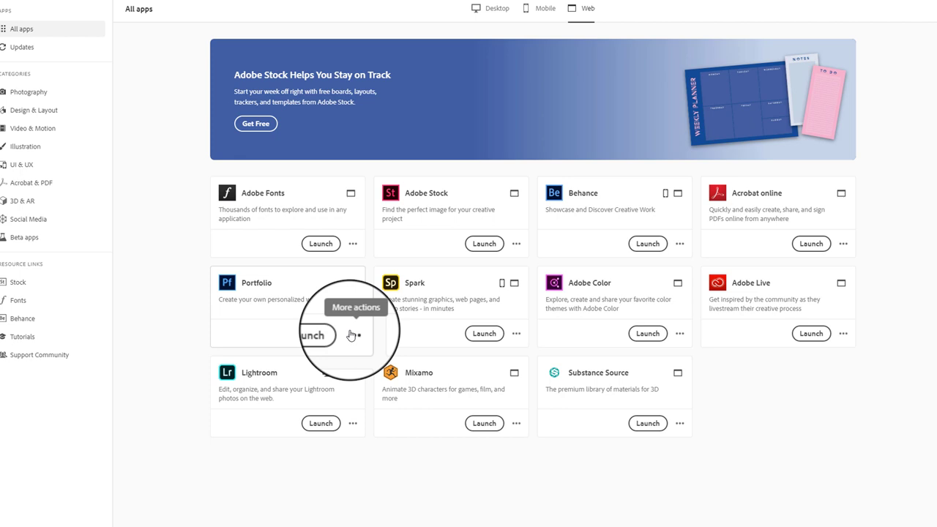
{"action": "left_click", "coordinate": [492, 9]}
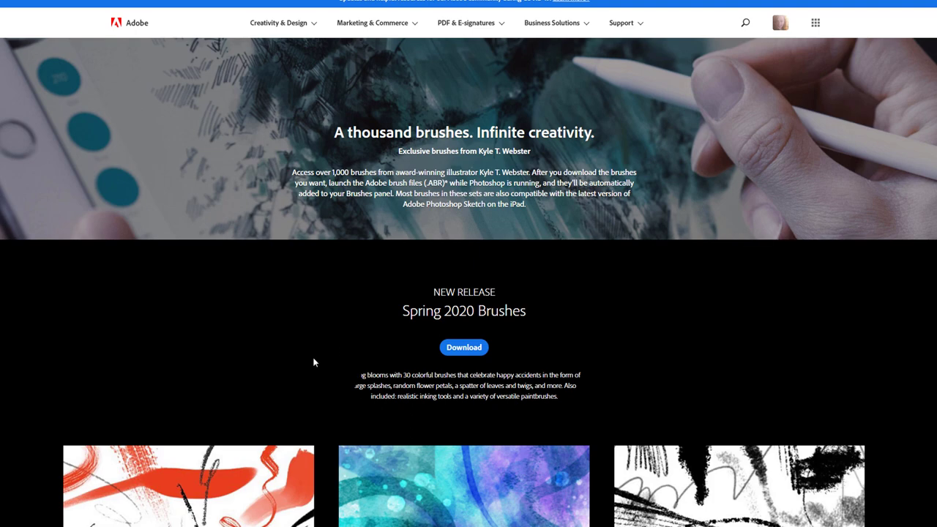
Step: Browse the downloadable Photoshop brush sets on Adobe's website, from Spring 2020 Brushes and Megapack to Summer 2019 Brushes
{"action": "scroll", "coordinate": [314, 360], "scroll_direction": "down", "scroll_amount": 3}
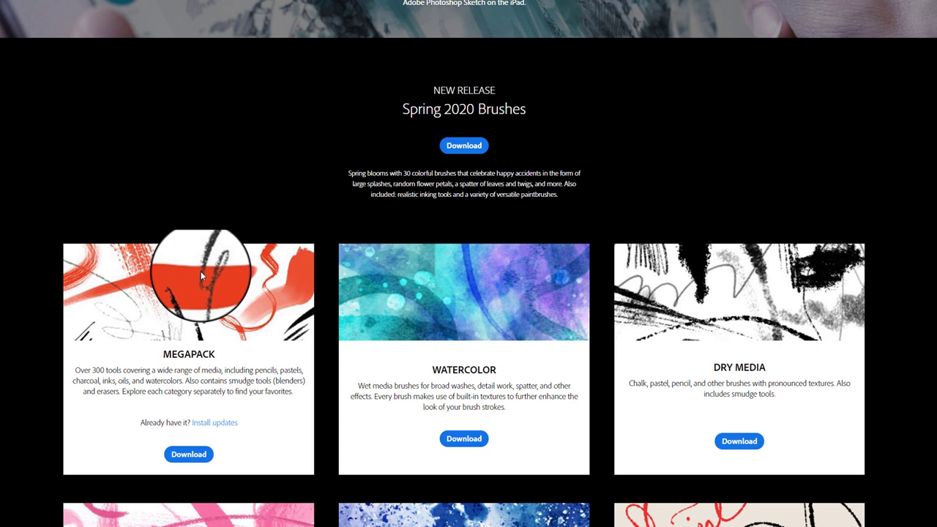
{"action": "scroll", "coordinate": [164, 292], "scroll_direction": "down", "scroll_amount": 5}
{"action": "scroll", "coordinate": [164, 297], "scroll_direction": "down", "scroll_amount": 12}
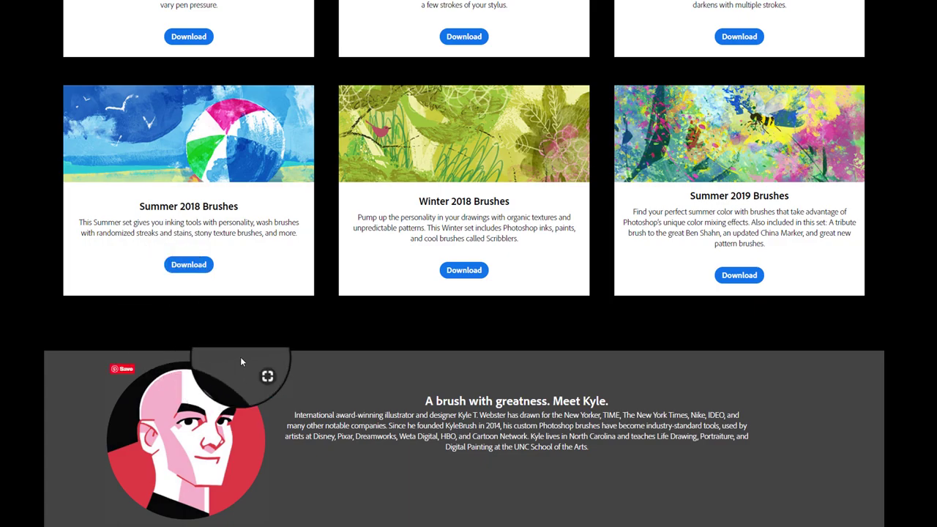
{"action": "scroll", "coordinate": [304, 289], "scroll_direction": "up", "scroll_amount": 10}
{"action": "scroll", "coordinate": [271, 241], "scroll_direction": "up", "scroll_amount": 8}
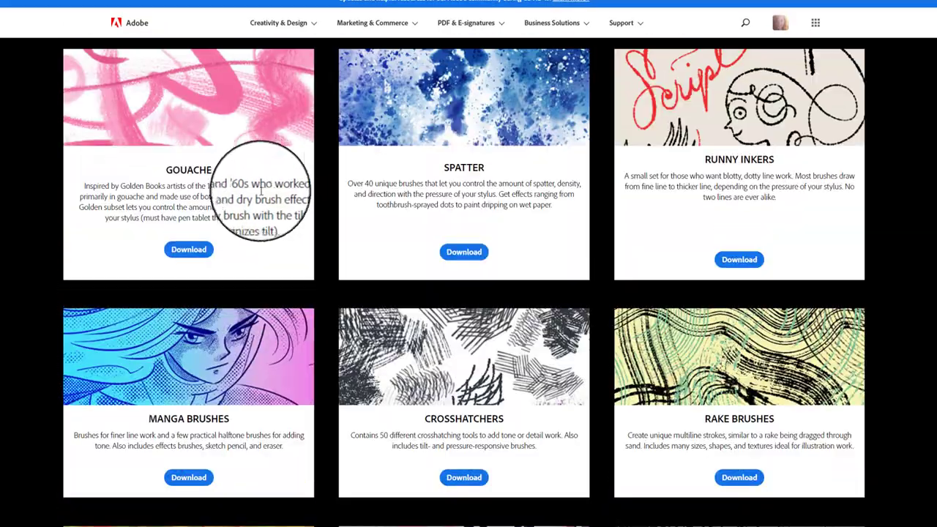
{"action": "scroll", "coordinate": [252, 314], "scroll_direction": "up", "scroll_amount": 3}
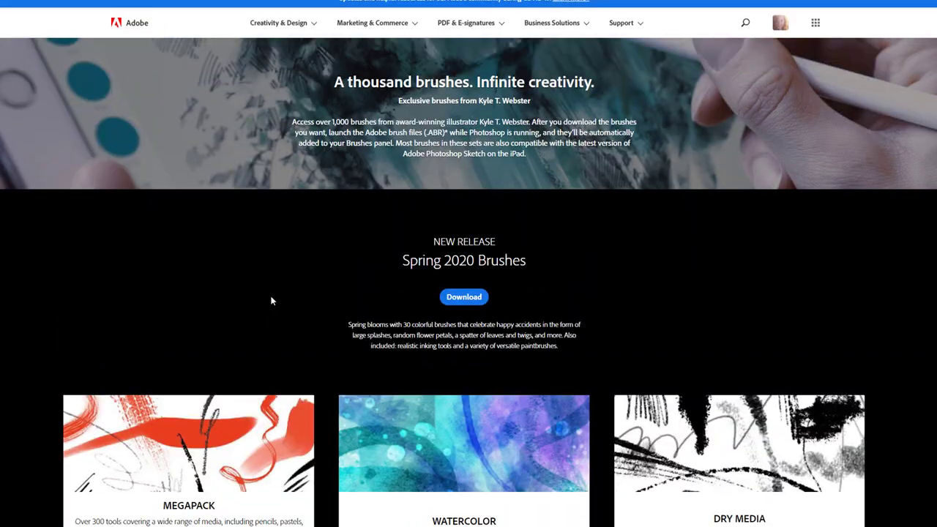
{"action": "scroll", "coordinate": [272, 299], "scroll_direction": "up", "scroll_amount": 1}
{"action": "scroll", "coordinate": [331, 263], "scroll_direction": "down", "scroll_amount": 2}
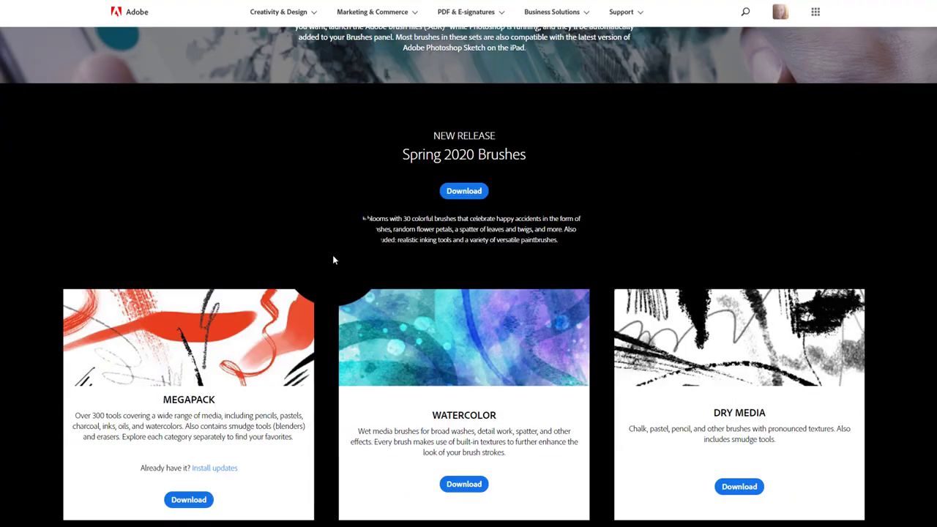
{"action": "scroll", "coordinate": [333, 259], "scroll_direction": "up", "scroll_amount": 2}
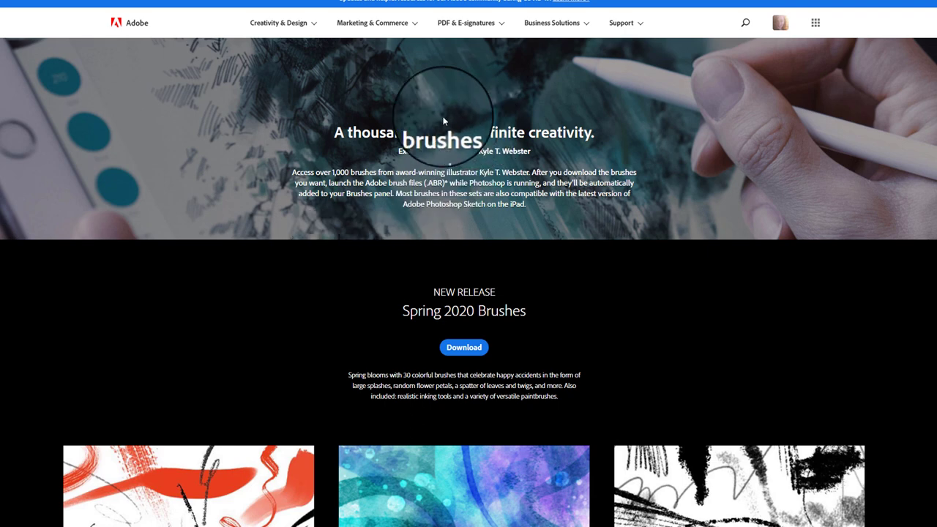
Step: Revisit the Gouache and Manga brush sets, and check Adobe's Creativity & Design plans and featured products
{"action": "scroll", "coordinate": [177, 342], "scroll_direction": "down", "scroll_amount": 9}
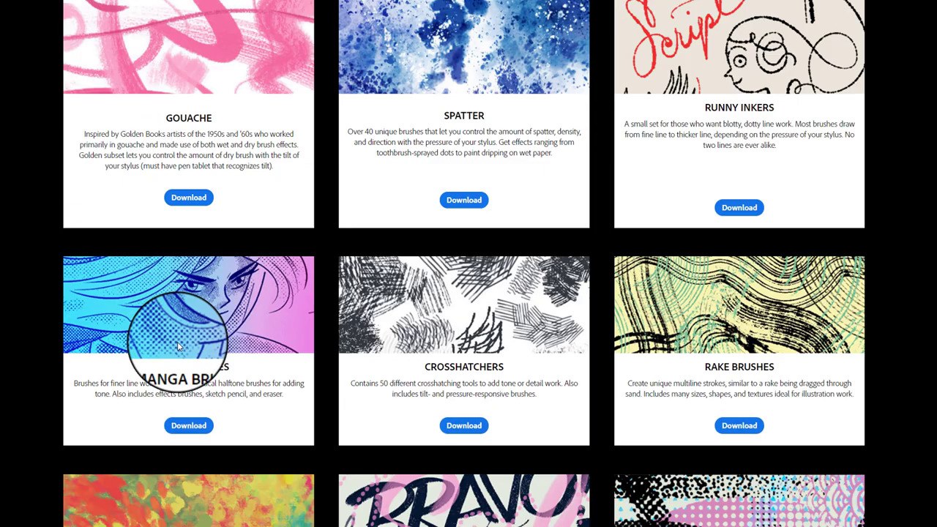
{"action": "scroll", "coordinate": [177, 336], "scroll_direction": "up", "scroll_amount": 3}
{"action": "scroll", "coordinate": [177, 334], "scroll_direction": "up", "scroll_amount": 6}
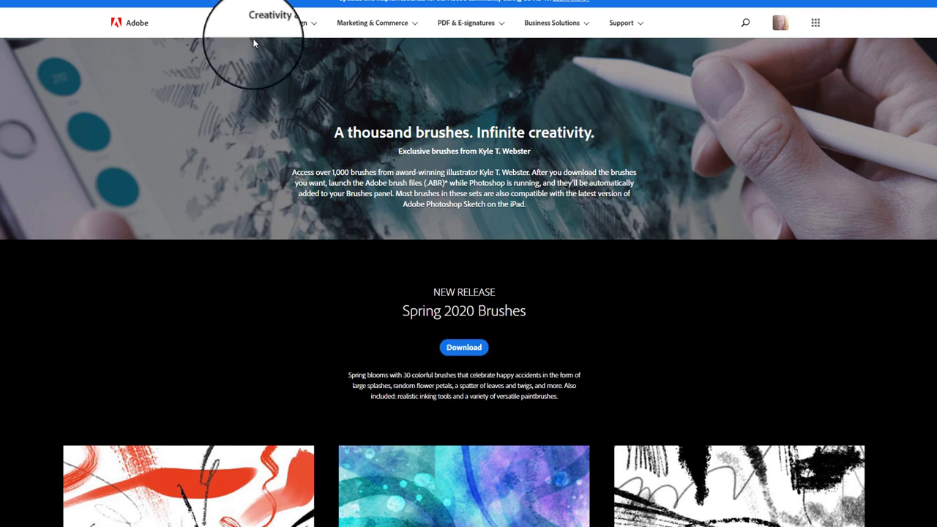
{"action": "left_click", "coordinate": [287, 28]}
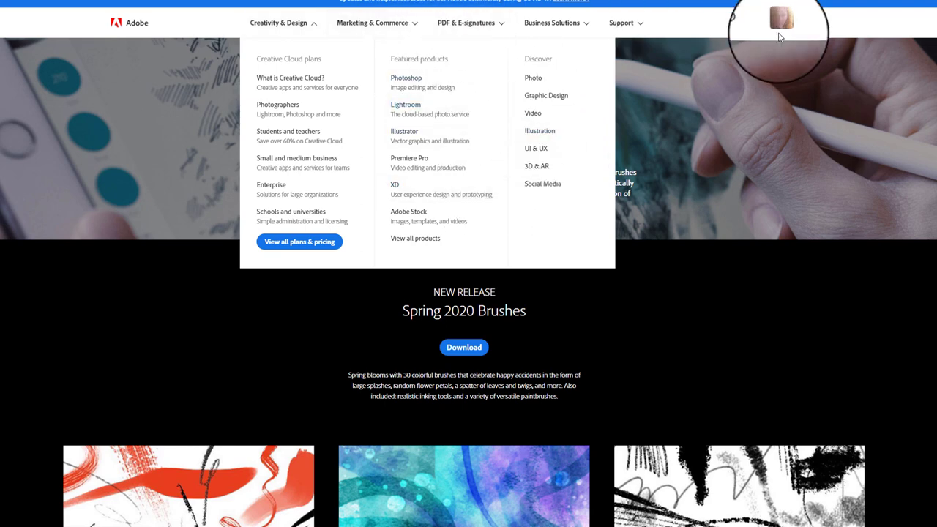
{"action": "left_click", "coordinate": [101, 306]}
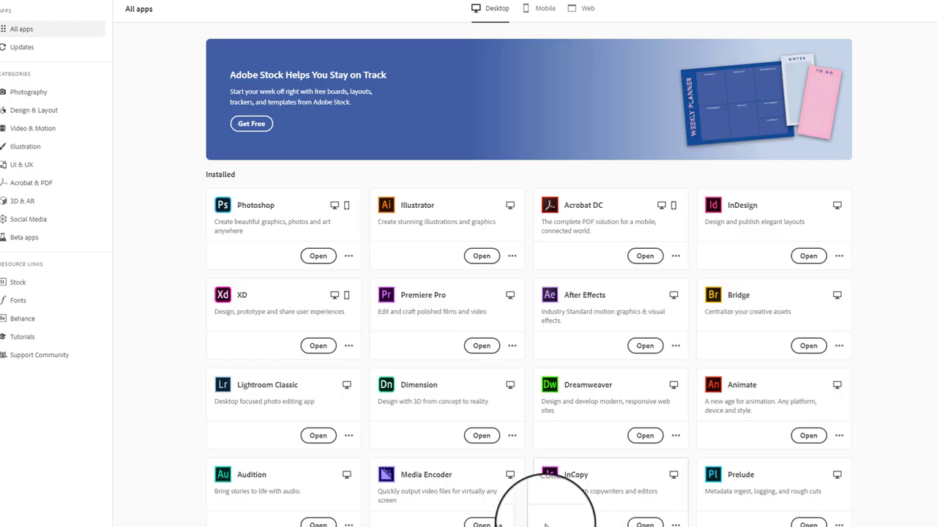
Step: Switch to Creative Cloud and open Photoshop's Learn more page to view its overview and courses
{"action": "left_click", "coordinate": [349, 257]}
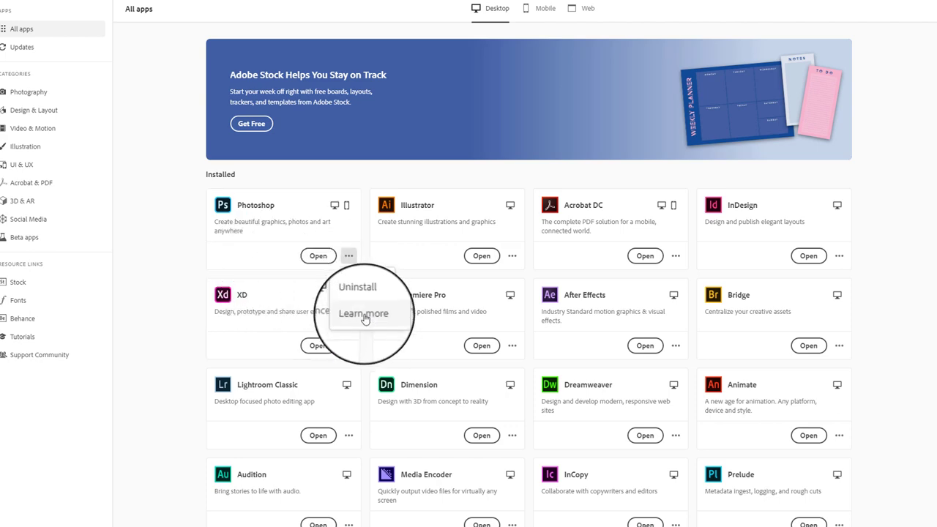
{"action": "left_click", "coordinate": [360, 317]}
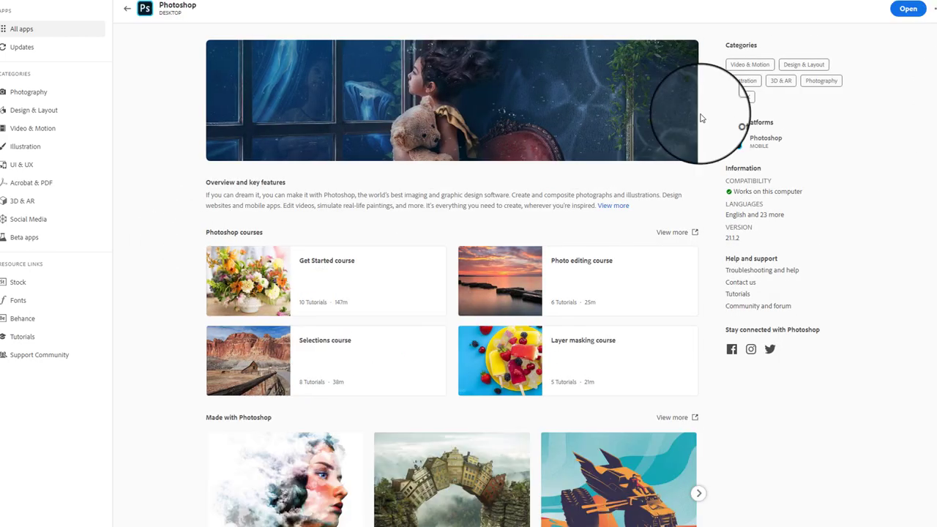
{"action": "scroll", "coordinate": [335, 344], "scroll_direction": "down", "scroll_amount": 1}
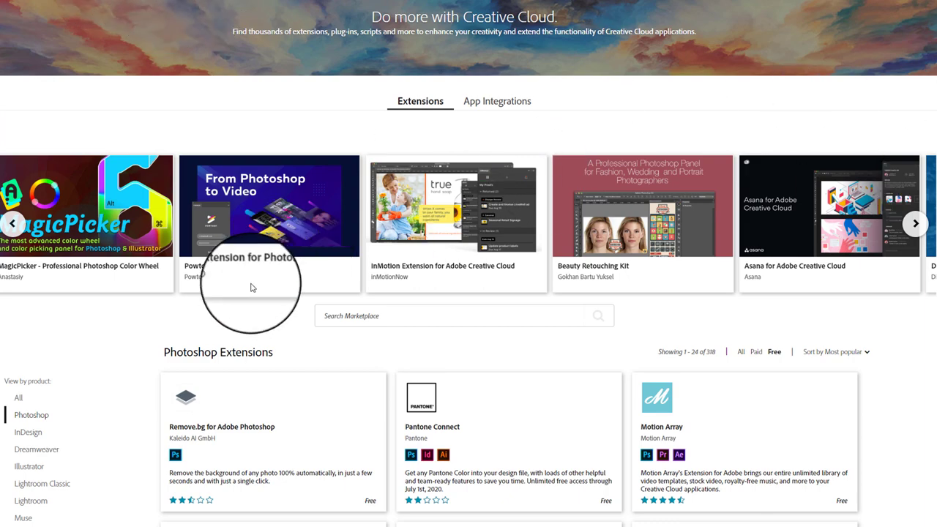
Step: Look through the first page of free Photoshop extensions in Adobe's extension marketplace, including Comic Kit, PixelSquid Plugin and Water Photoshop Brushes
{"action": "scroll", "coordinate": [266, 310], "scroll_direction": "down", "scroll_amount": 3}
{"action": "scroll", "coordinate": [266, 312], "scroll_direction": "down", "scroll_amount": 2}
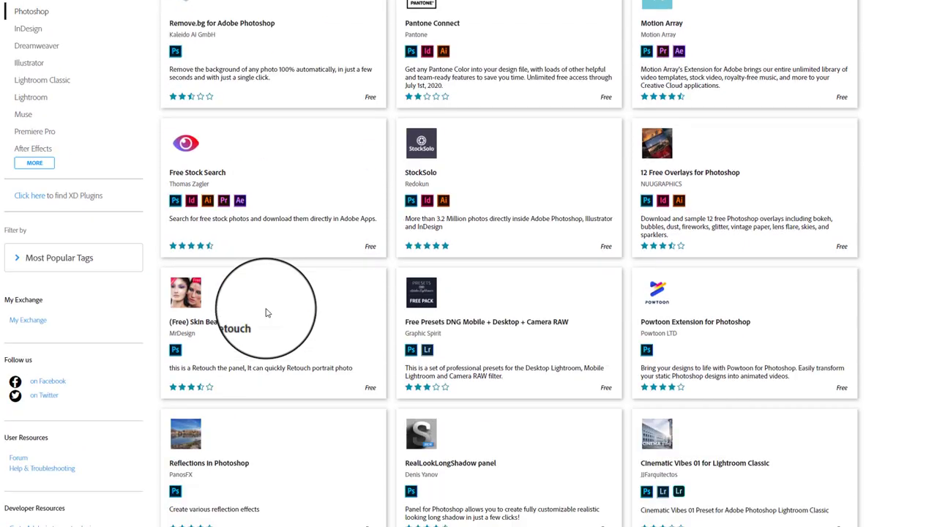
{"action": "scroll", "coordinate": [322, 322], "scroll_direction": "down", "scroll_amount": 3}
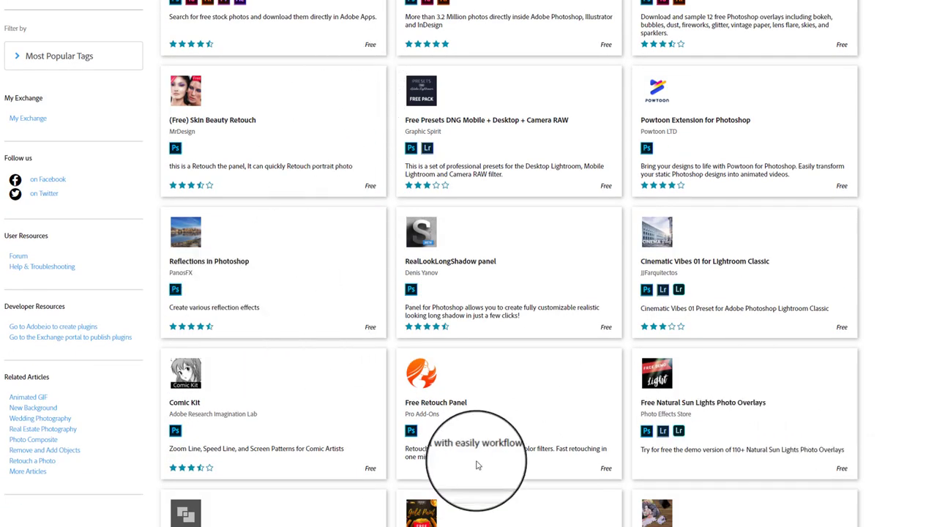
{"action": "scroll", "coordinate": [339, 387], "scroll_direction": "down", "scroll_amount": 4}
{"action": "scroll", "coordinate": [213, 353], "scroll_direction": "down", "scroll_amount": 2}
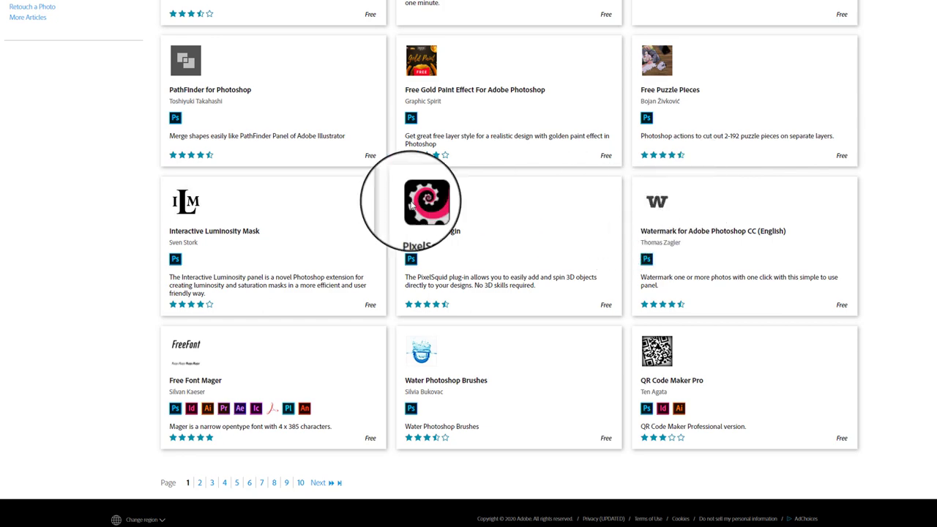
{"action": "scroll", "coordinate": [370, 361], "scroll_direction": "up", "scroll_amount": 4}
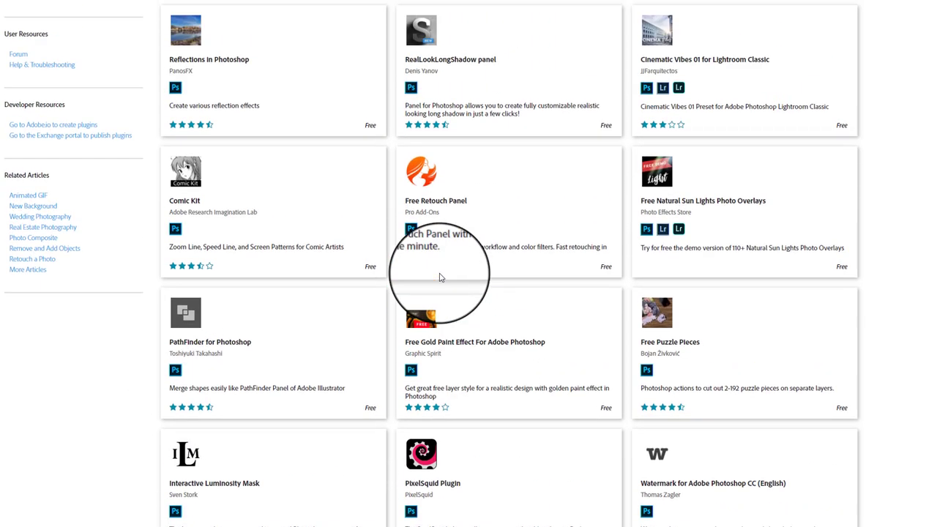
{"action": "scroll", "coordinate": [425, 285], "scroll_direction": "up", "scroll_amount": 2}
{"action": "scroll", "coordinate": [249, 439], "scroll_direction": "up", "scroll_amount": 2}
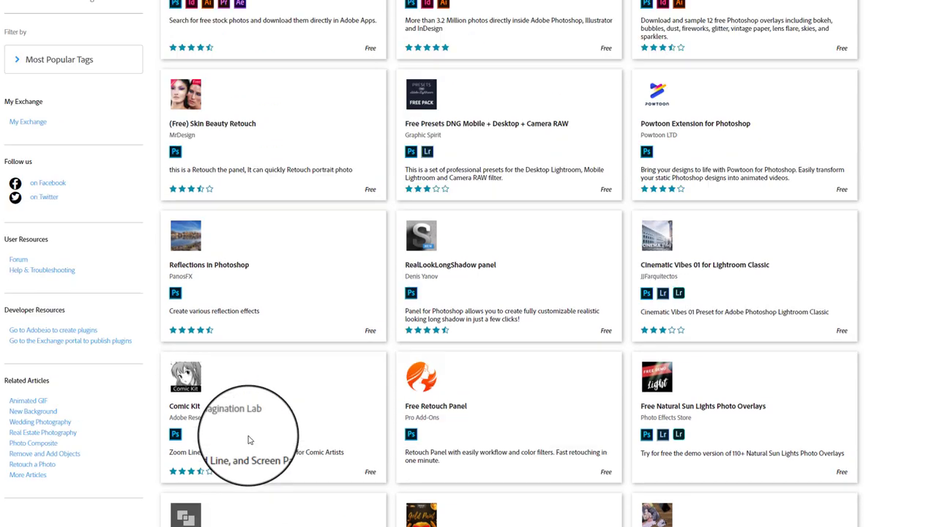
{"action": "scroll", "coordinate": [249, 439], "scroll_direction": "up", "scroll_amount": 4}
{"action": "scroll", "coordinate": [694, 205], "scroll_direction": "up", "scroll_amount": 2}
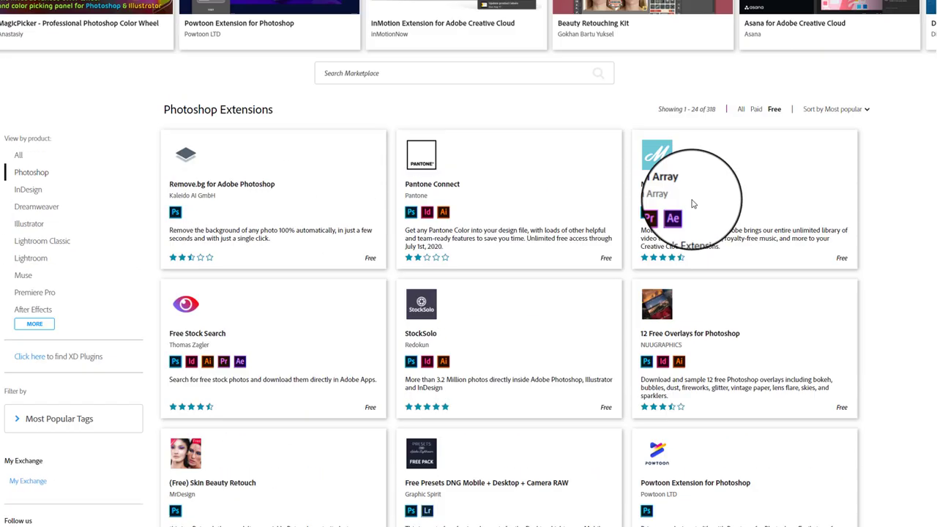
{"action": "scroll", "coordinate": [694, 204], "scroll_direction": "up", "scroll_amount": 1}
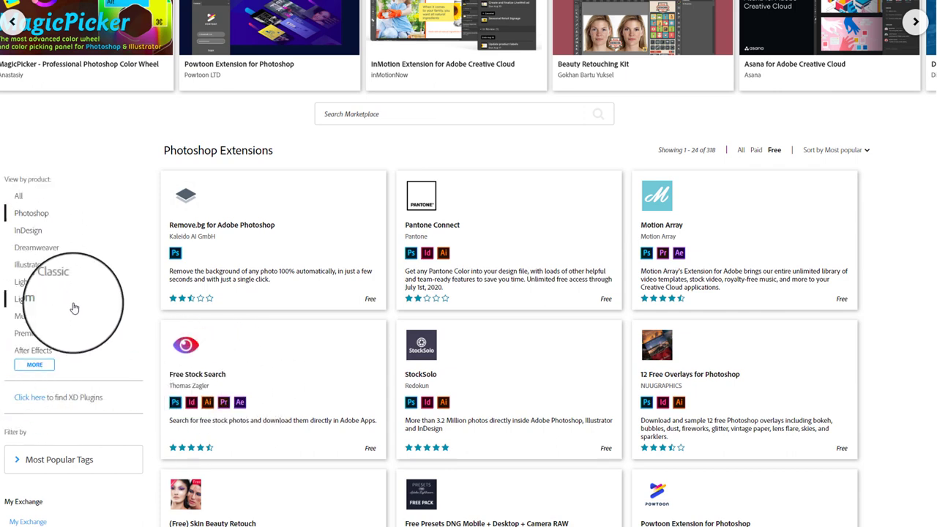
{"action": "scroll", "coordinate": [74, 307], "scroll_direction": "down", "scroll_amount": 3}
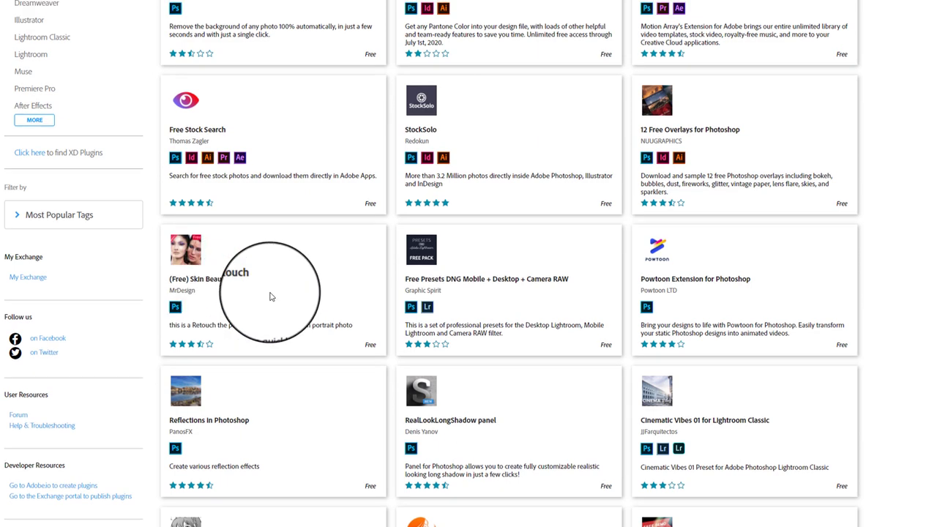
Step: Look through the free Photoshop extensions and related resources again, and browse the marketplace's featured extensions
{"action": "scroll", "coordinate": [270, 296], "scroll_direction": "up", "scroll_amount": 5}
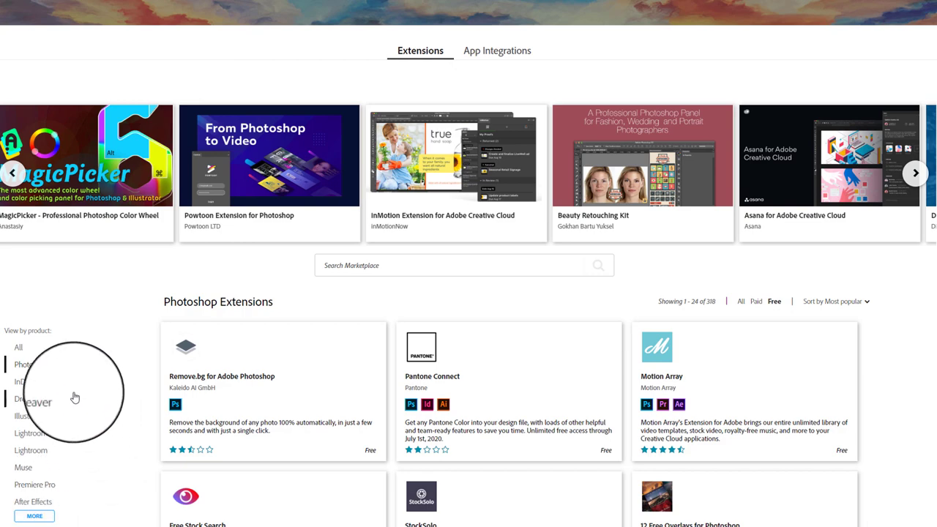
{"action": "scroll", "coordinate": [74, 397], "scroll_direction": "down", "scroll_amount": 3}
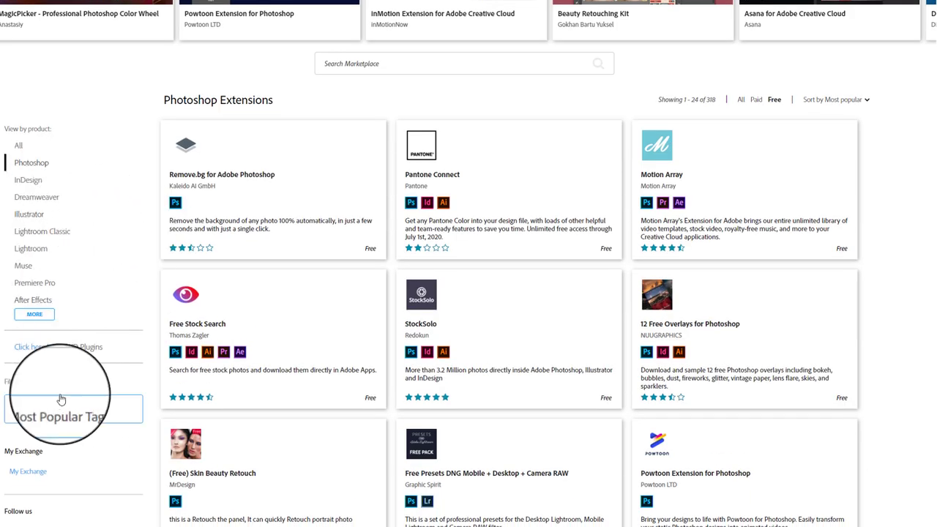
{"action": "scroll", "coordinate": [187, 279], "scroll_direction": "down", "scroll_amount": 7}
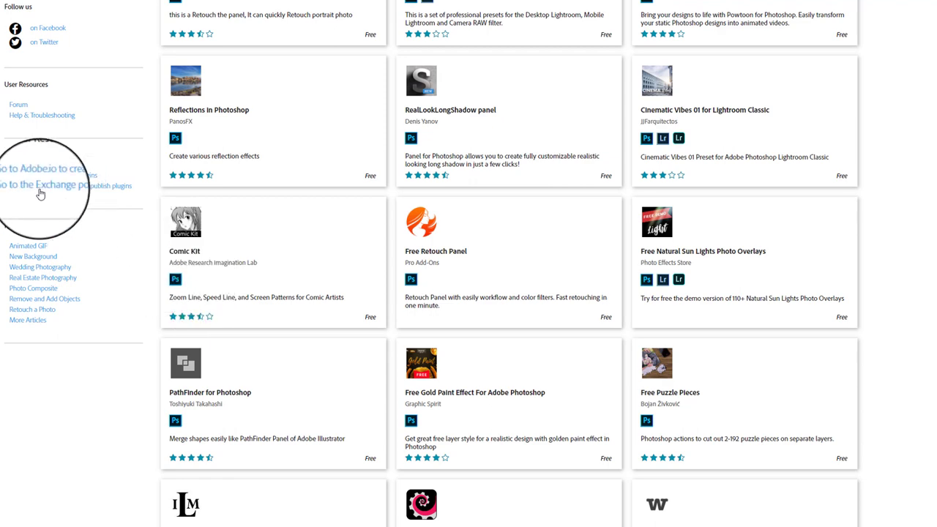
{"action": "scroll", "coordinate": [209, 126], "scroll_direction": "down", "scroll_amount": 3}
{"action": "scroll", "coordinate": [209, 126], "scroll_direction": "up", "scroll_amount": 2}
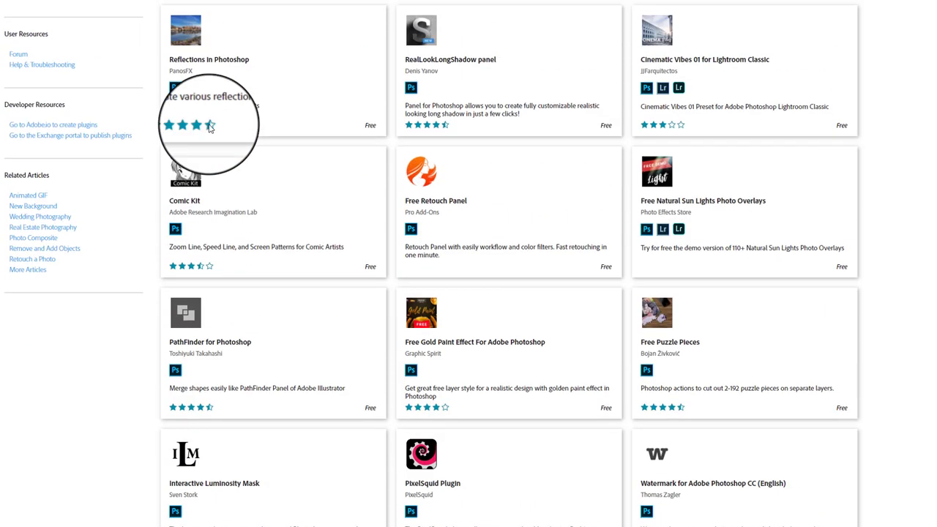
{"action": "scroll", "coordinate": [513, 92], "scroll_direction": "up", "scroll_amount": 3}
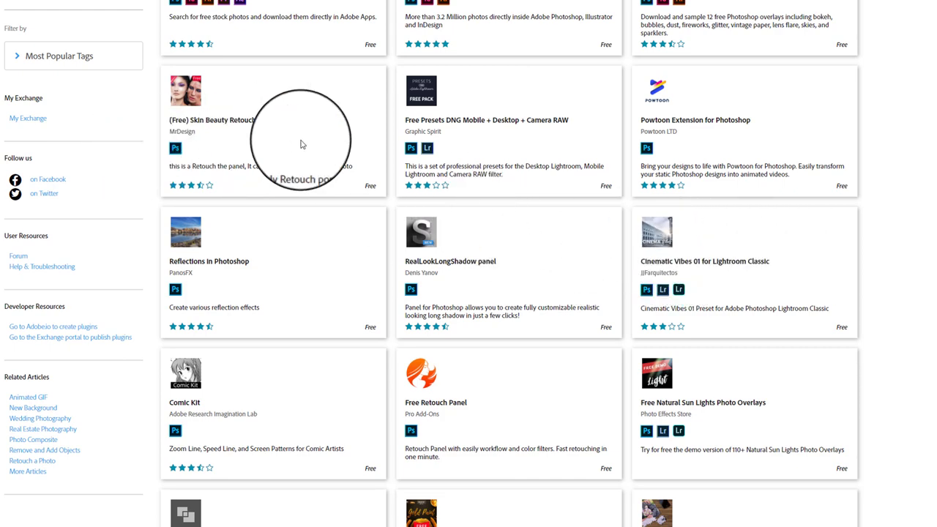
{"action": "scroll", "coordinate": [340, 161], "scroll_direction": "up", "scroll_amount": 3}
{"action": "scroll", "coordinate": [349, 146], "scroll_direction": "up", "scroll_amount": 6}
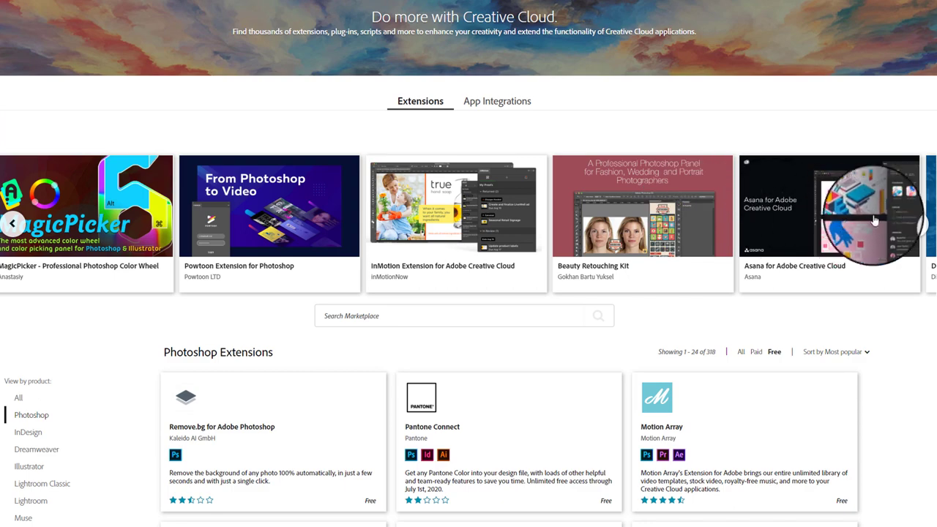
{"action": "left_click", "coordinate": [917, 225]}
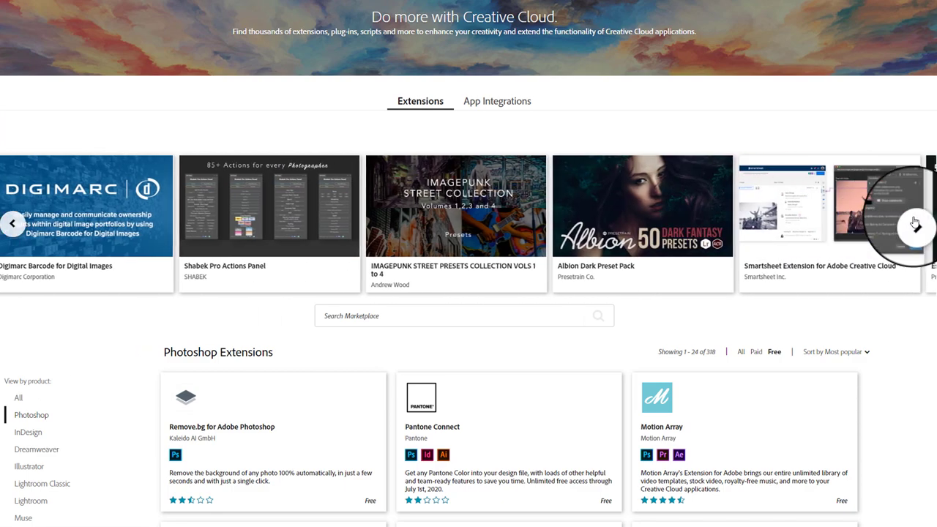
{"action": "left_click", "coordinate": [915, 225]}
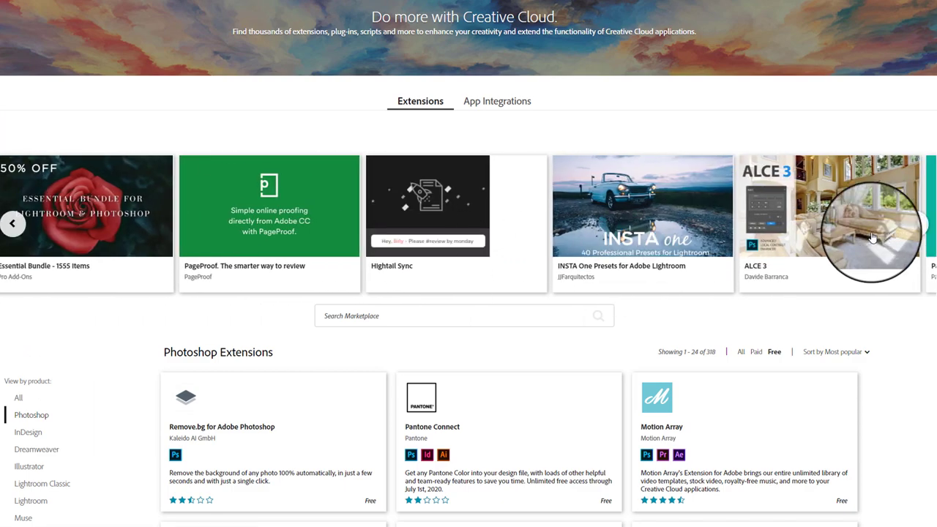
Step: Switch to Creative Cloud, check the Video & Motion and Photography apps, and launch Photoshop
{"action": "scroll", "coordinate": [126, 298], "scroll_direction": "down", "scroll_amount": 3}
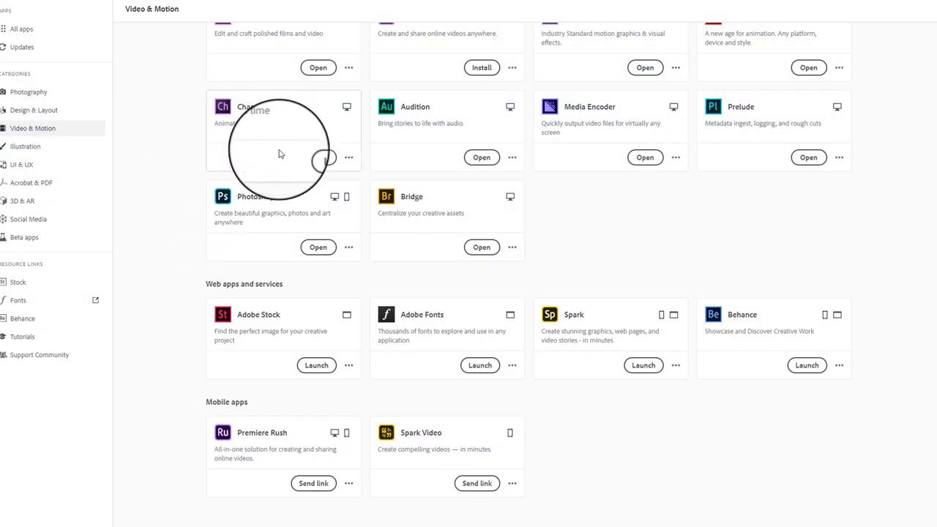
{"action": "scroll", "coordinate": [274, 157], "scroll_direction": "up", "scroll_amount": 3}
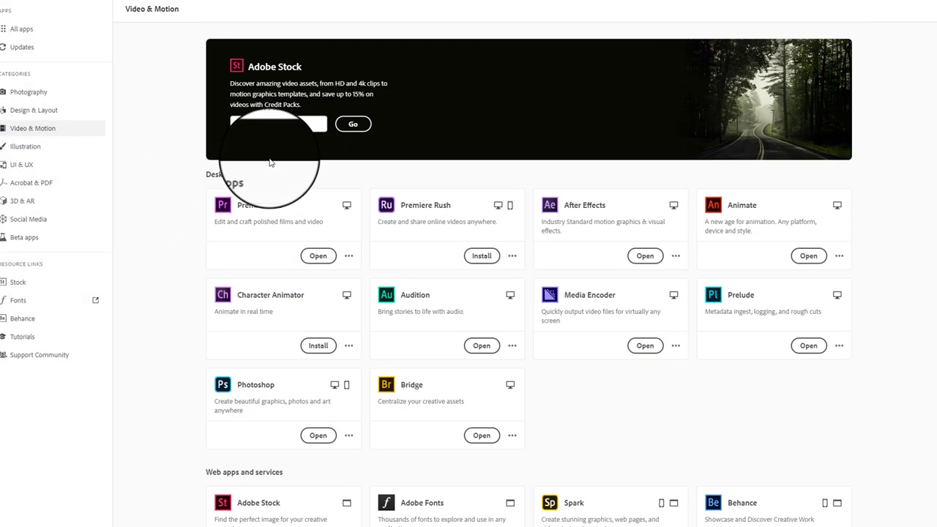
{"action": "left_click", "coordinate": [33, 94]}
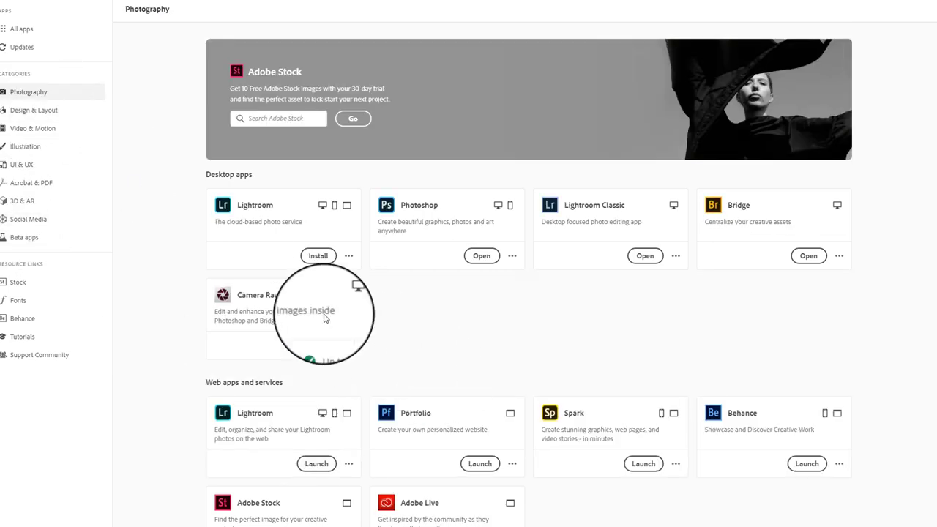
{"action": "left_click", "coordinate": [482, 257]}
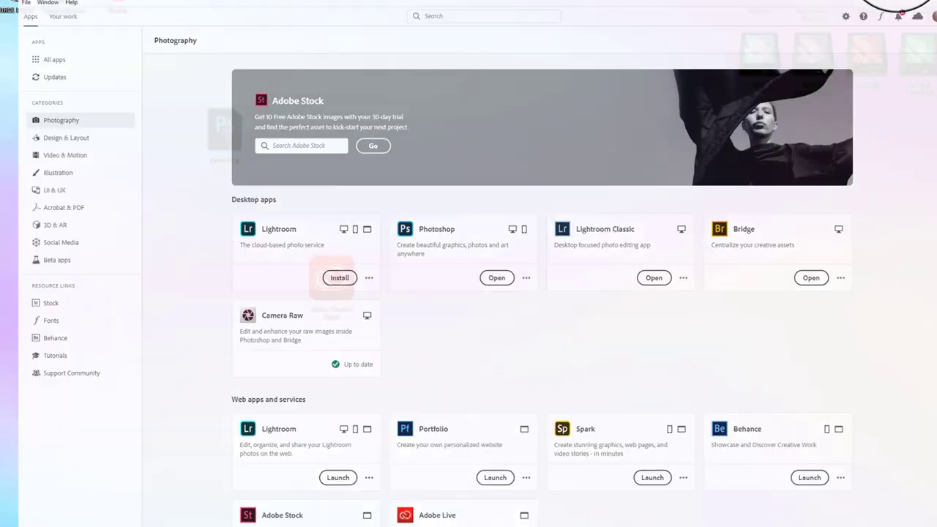
{"action": "double_click", "coordinate": [224, 130]}
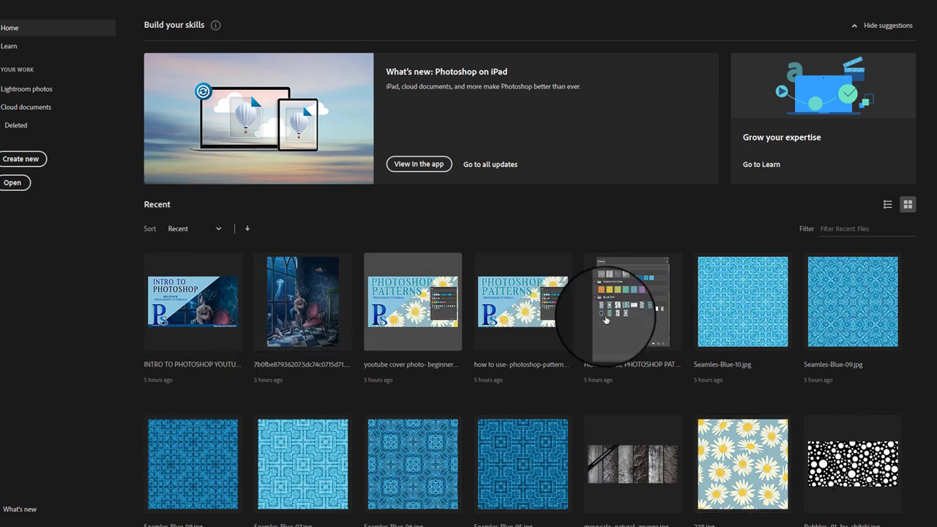
Step: Look over the recent files on Photoshop's Home screen and start a new document
{"action": "scroll", "coordinate": [366, 483], "scroll_direction": "down", "scroll_amount": 3}
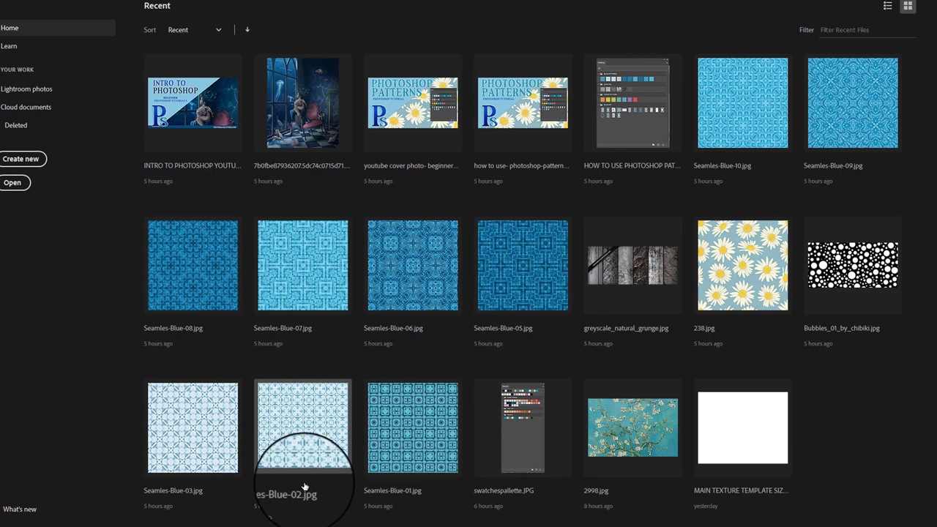
{"action": "scroll", "coordinate": [271, 442], "scroll_direction": "up", "scroll_amount": 3}
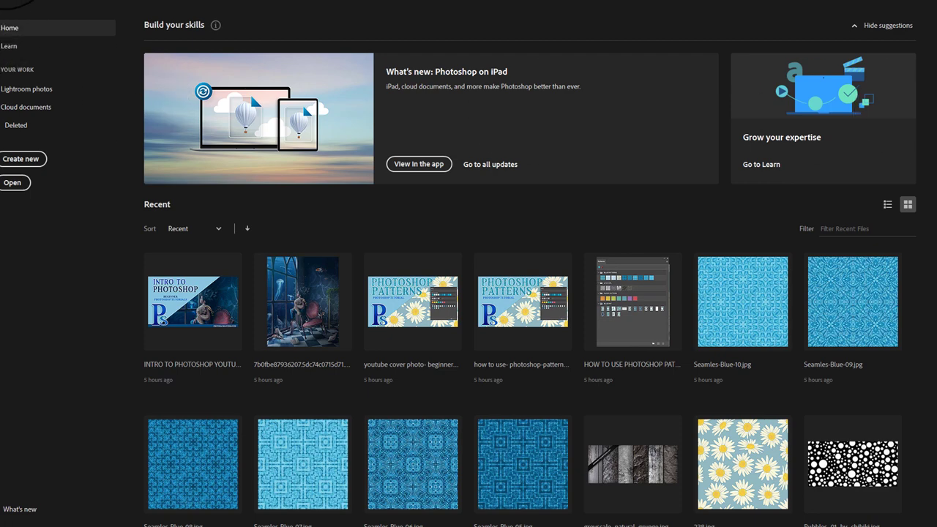
{"action": "left_click", "coordinate": [14, 0]}
{"action": "left_click", "coordinate": [29, 3]}
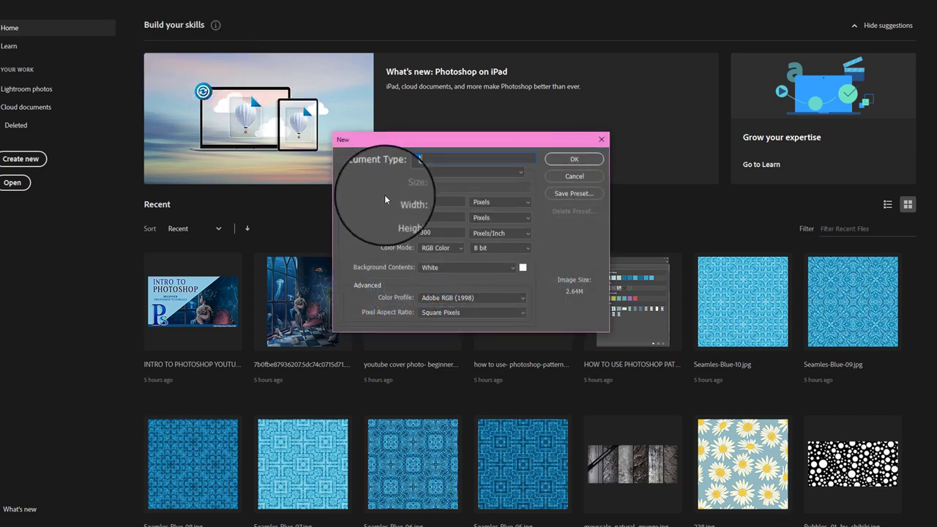
{"action": "key", "text": "Tab"}
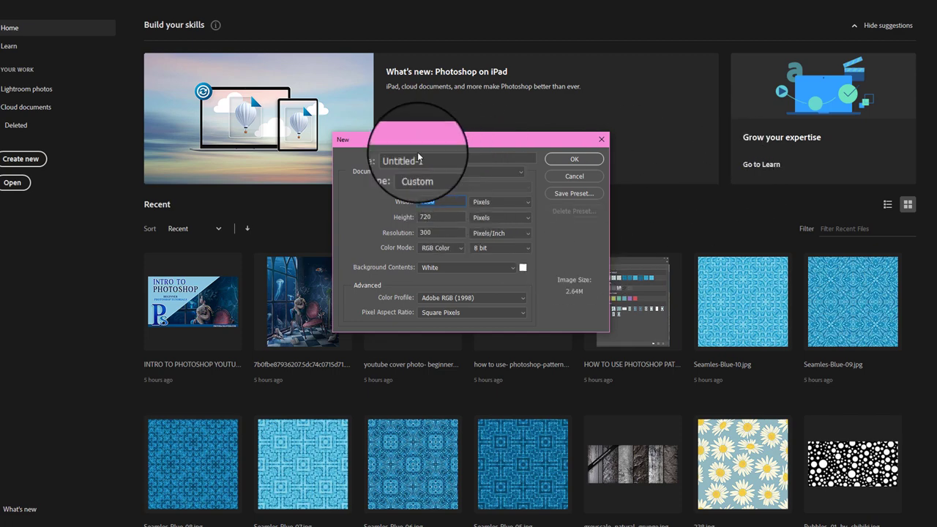
Step: Try the Photo document type and the Web document type for the new document
{"action": "left_click", "coordinate": [423, 173]}
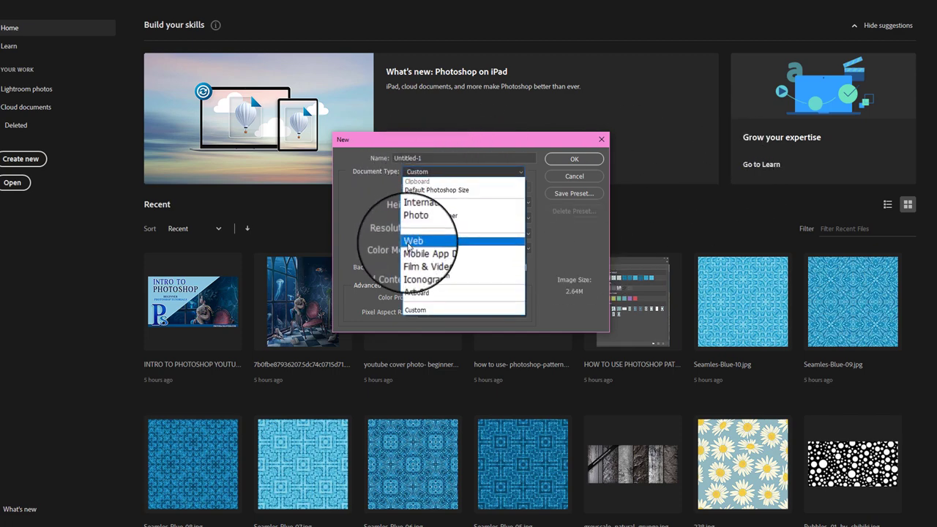
{"action": "left_click", "coordinate": [418, 224]}
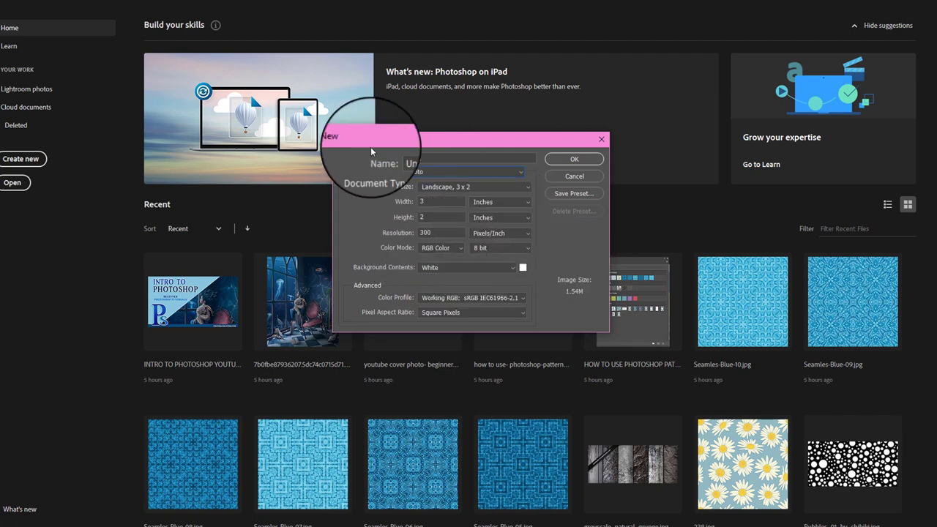
{"action": "left_click", "coordinate": [462, 172]}
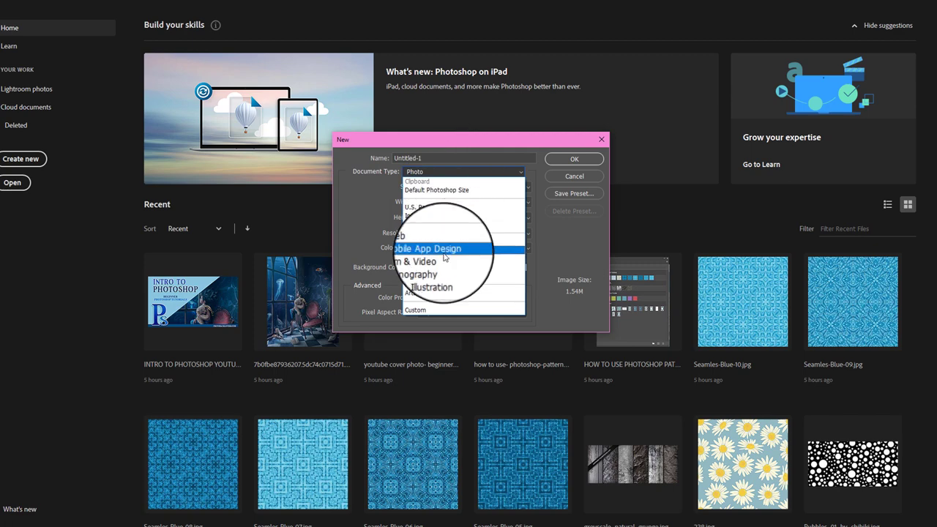
{"action": "left_click", "coordinate": [440, 241]}
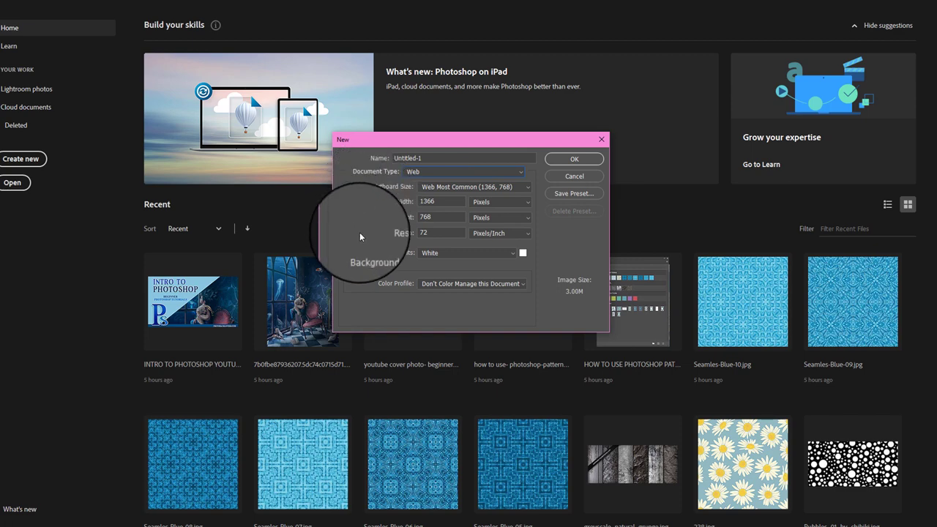
Step: Choose the Photo document type and set its color profile to Adobe RGB (1998)
{"action": "left_click", "coordinate": [436, 172]}
{"action": "left_click", "coordinate": [425, 226]}
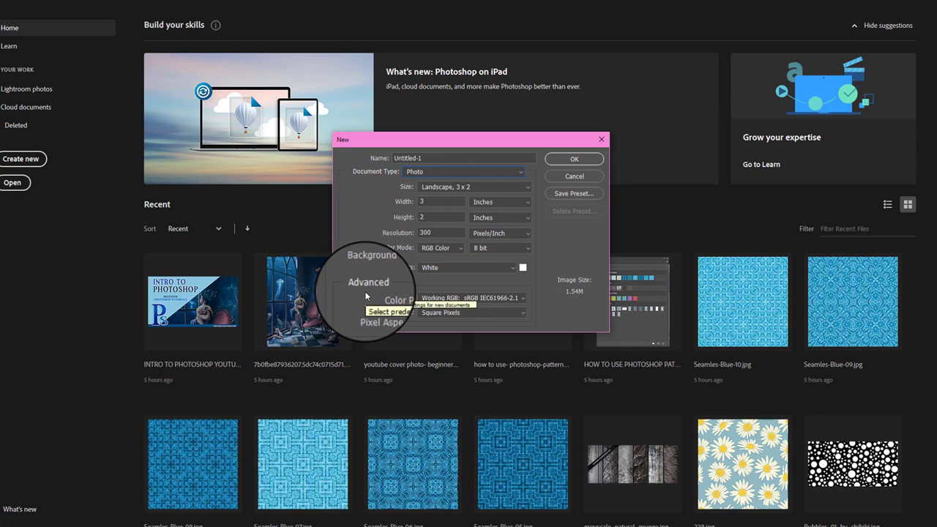
{"action": "left_click", "coordinate": [459, 298]}
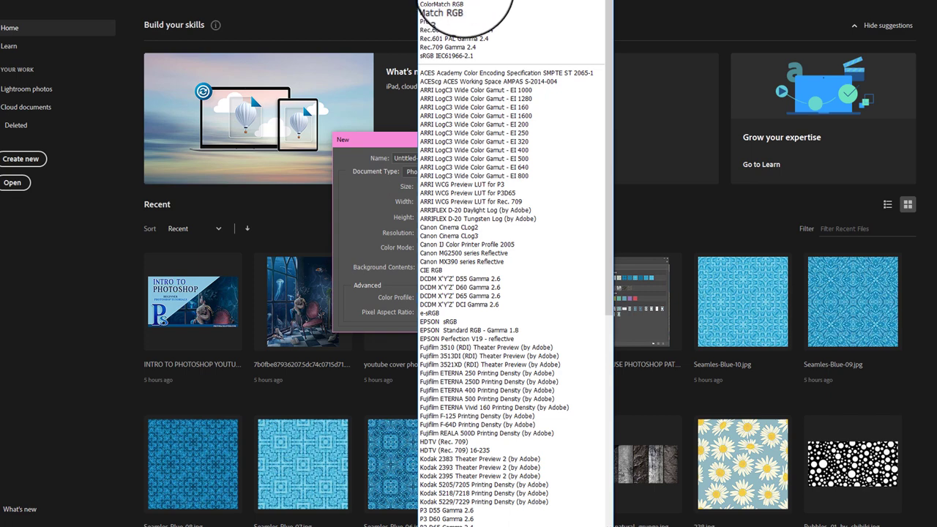
{"action": "left_click", "coordinate": [454, 6]}
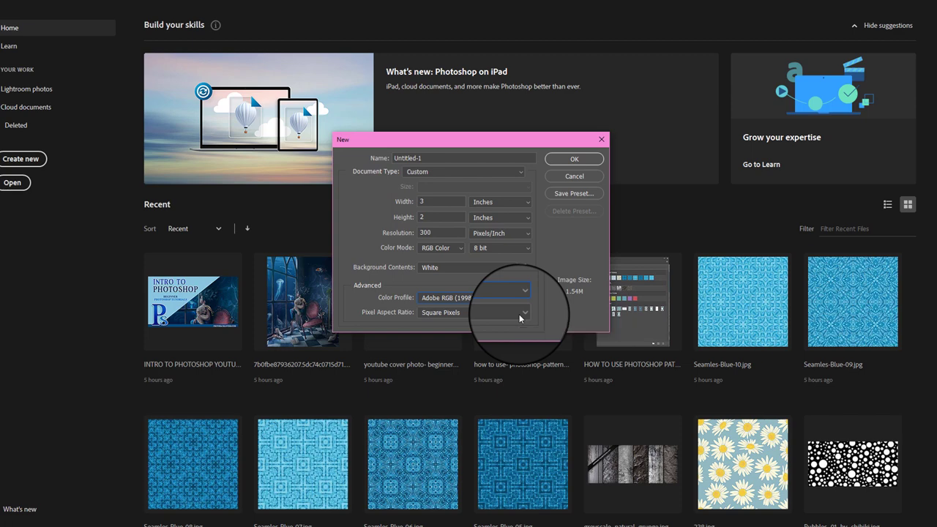
Step: Create a new document from the Web document type, setting both width and height to 3000 pixels
{"action": "left_click", "coordinate": [432, 173]}
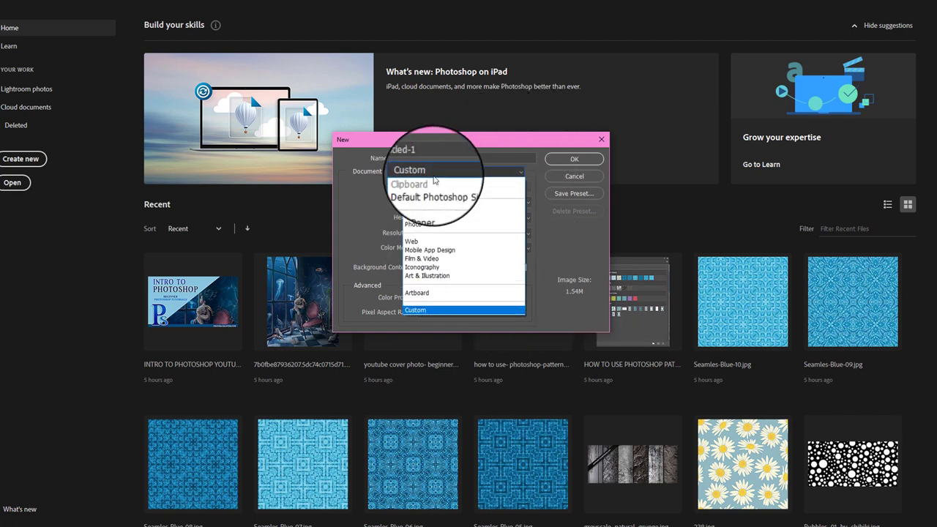
{"action": "left_click", "coordinate": [418, 243]}
{"action": "left_click", "coordinate": [492, 186]}
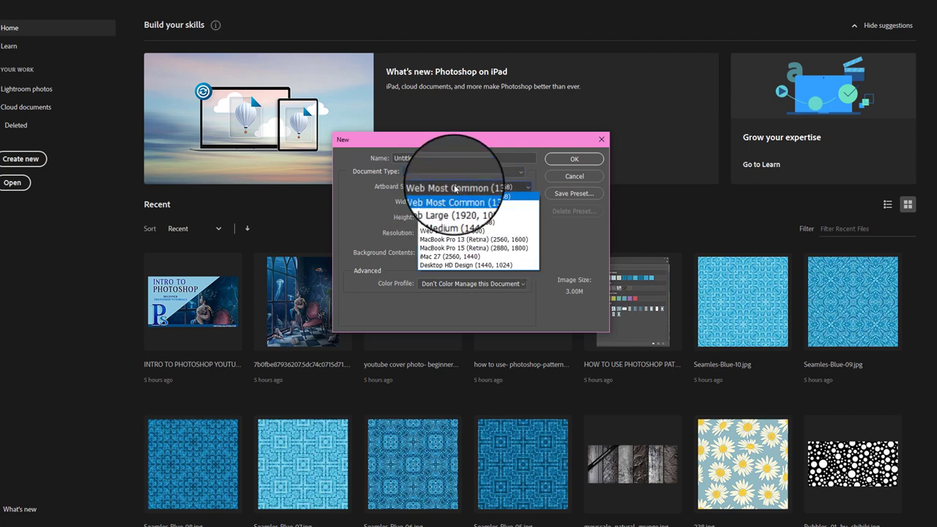
{"action": "left_click", "coordinate": [431, 189]}
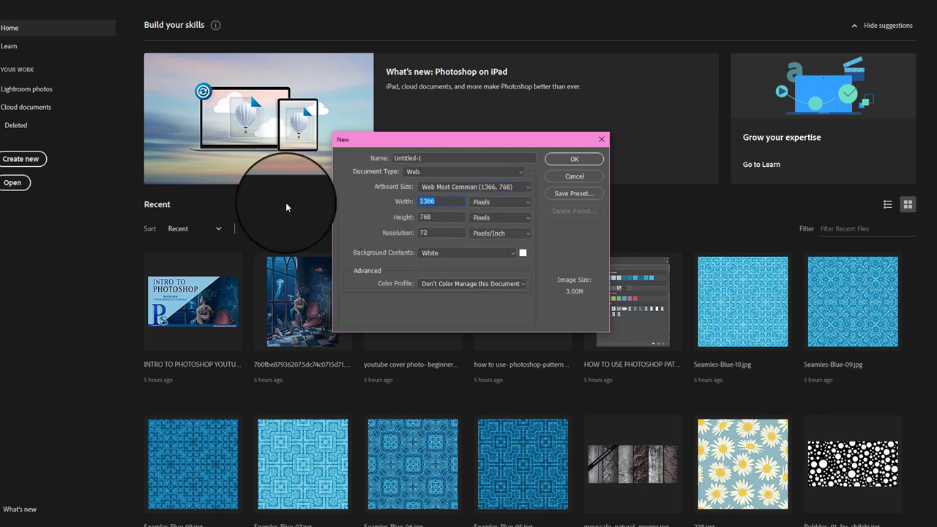
{"action": "type", "text": "3000"}
{"action": "key", "text": "Tab"}
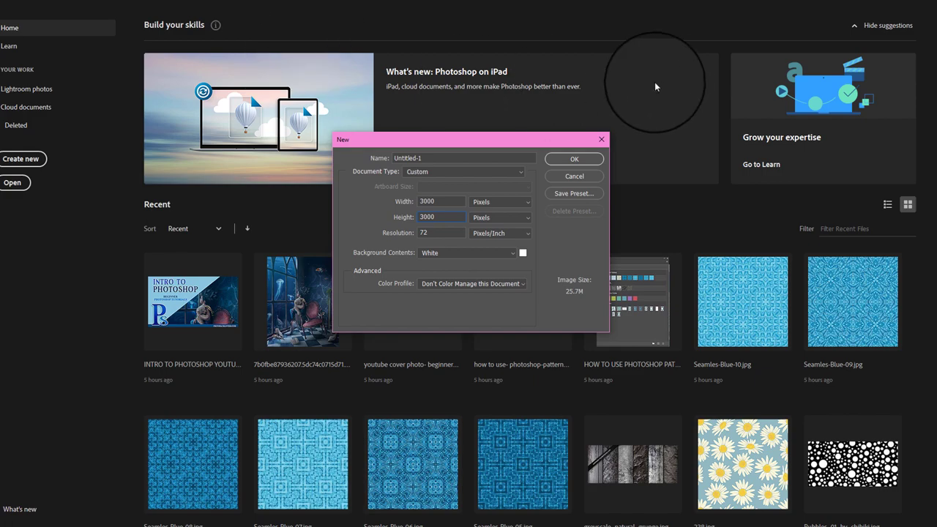
{"action": "left_click", "coordinate": [575, 159]}
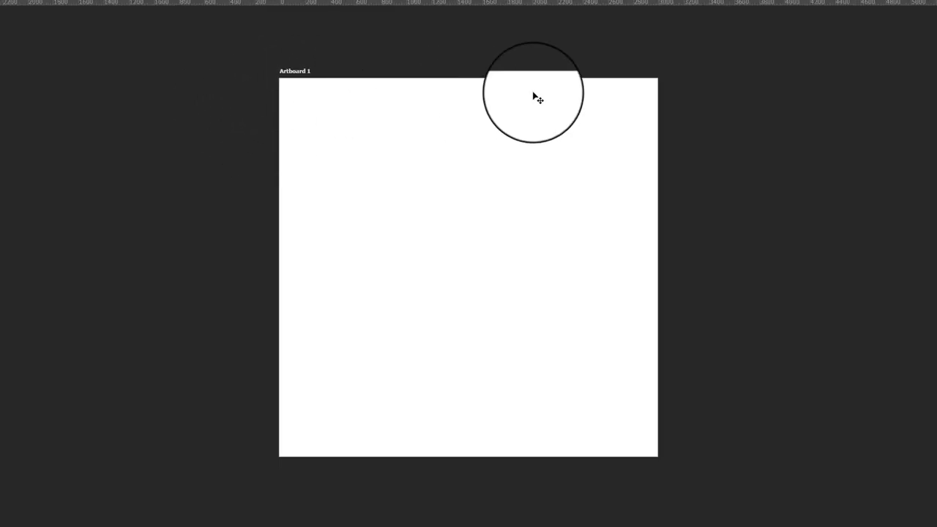
Step: Display the Layers panel beside the canvas and convert Artboard 1 to a Smart Object
{"action": "key", "text": "F7"}
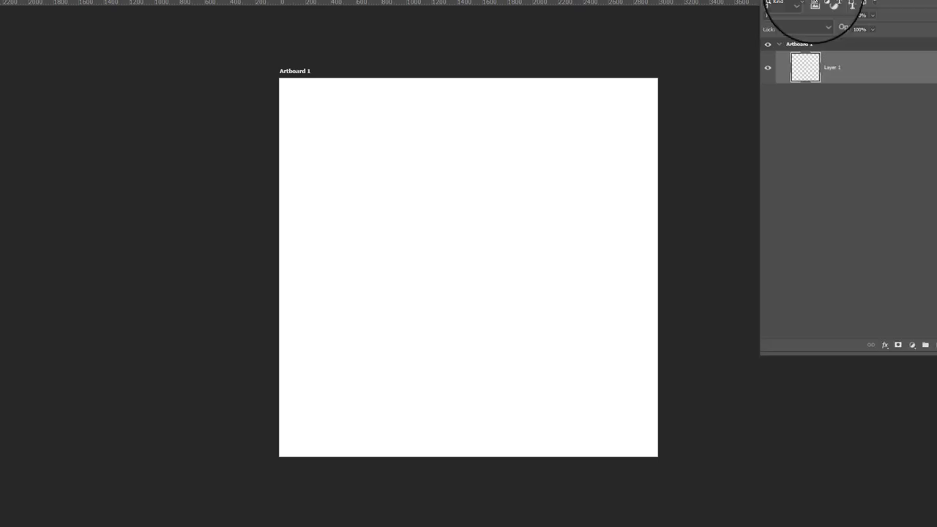
{"action": "left_click_drag", "start_coordinate": [805, 10], "coordinate": [774, 38]}
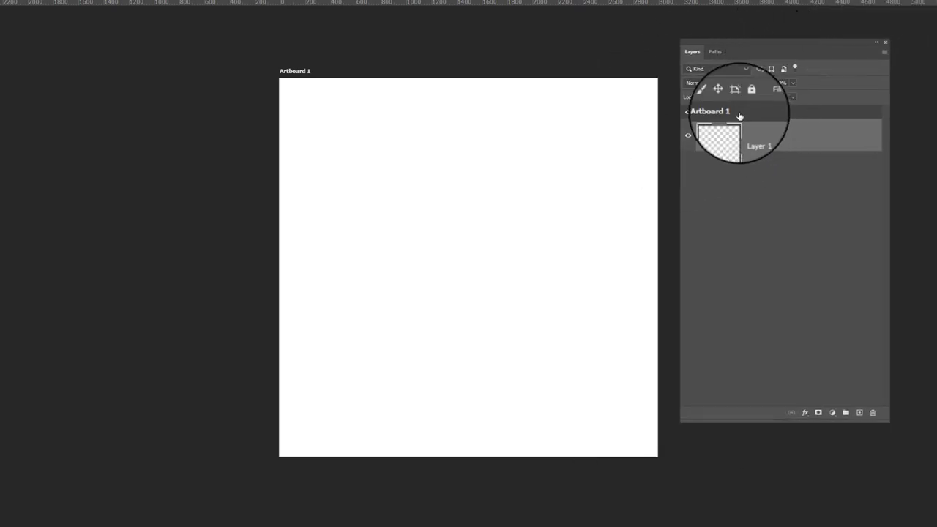
{"action": "right_click", "coordinate": [740, 114]}
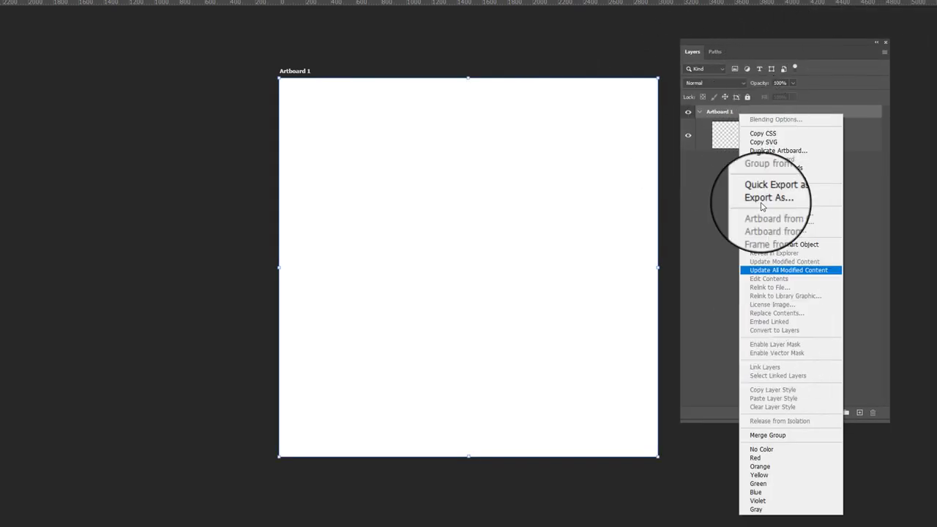
{"action": "left_click", "coordinate": [721, 131]}
{"action": "right_click", "coordinate": [721, 131]}
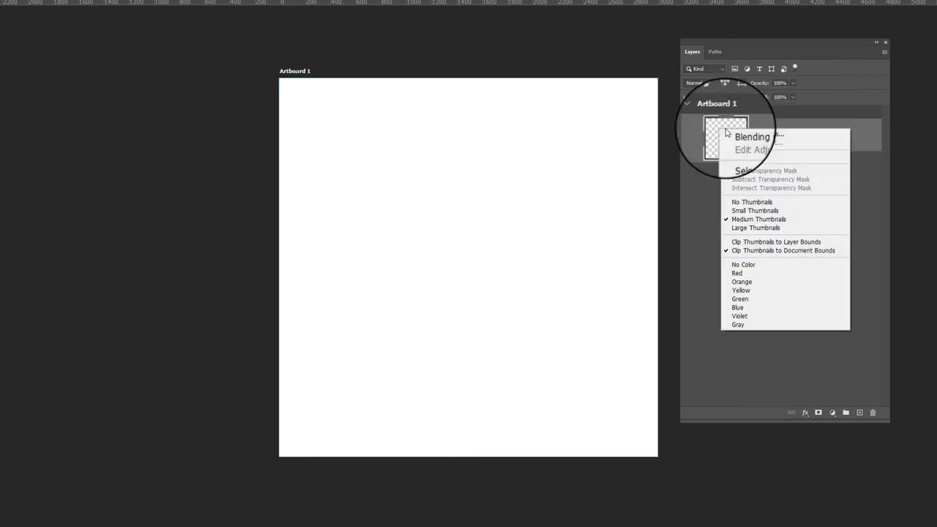
{"action": "left_click", "coordinate": [783, 119]}
{"action": "right_click", "coordinate": [783, 120]}
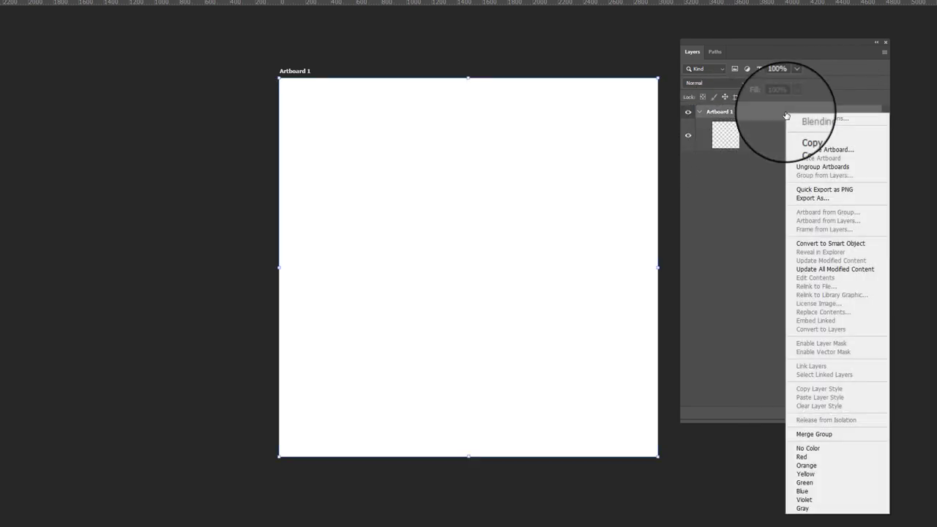
{"action": "left_click", "coordinate": [827, 242]}
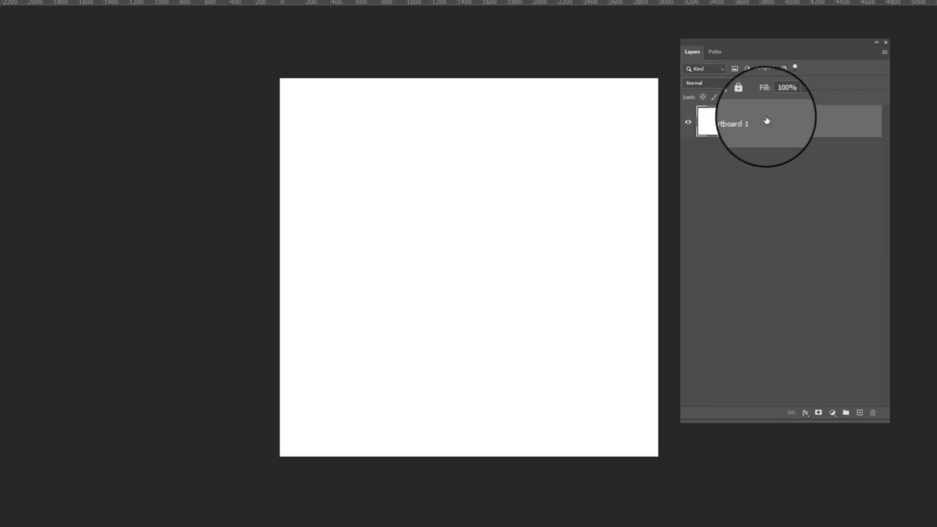
Step: Rasterize the Artboard 1 layer so it can be painted on
{"action": "right_click", "coordinate": [766, 122]}
{"action": "left_click", "coordinate": [817, 293]}
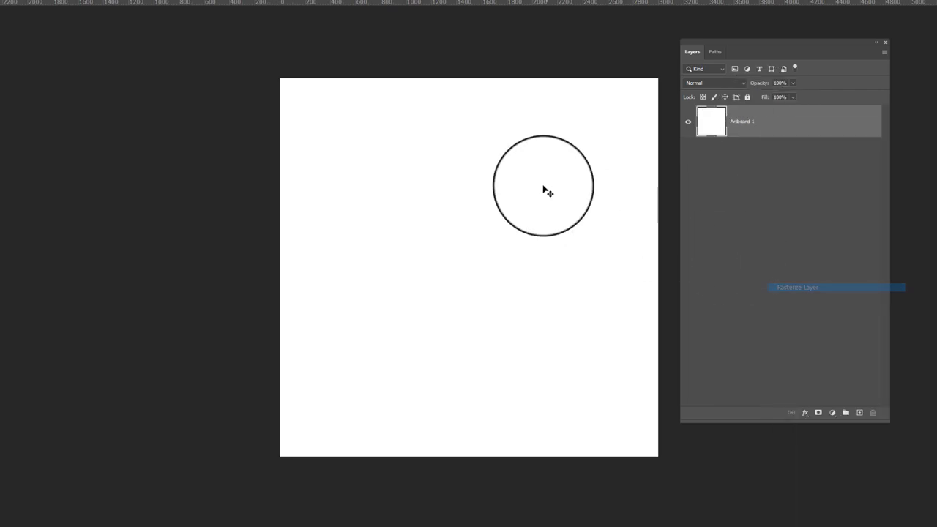
{"action": "left_click", "coordinate": [819, 142]}
{"action": "left_click_drag", "start_coordinate": [576, 169], "coordinate": [619, 264]}
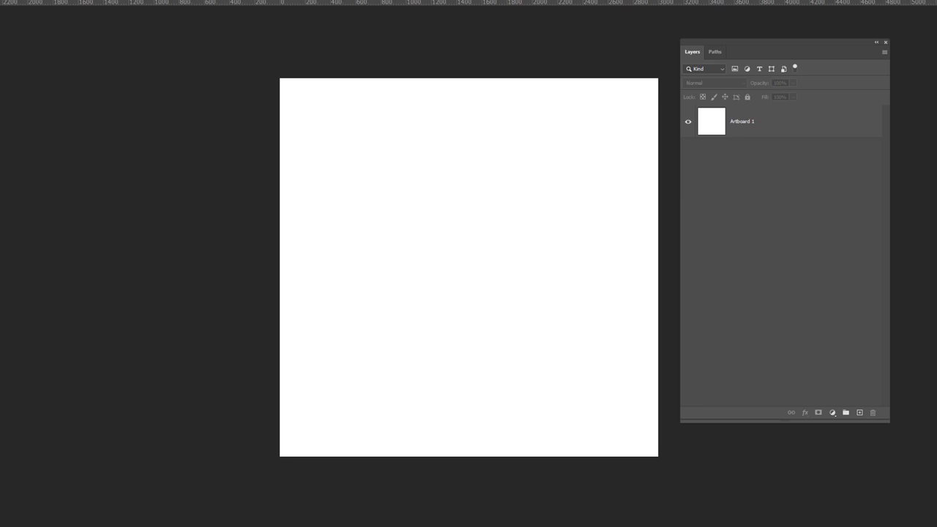
Step: Bring the Tools panel beside the canvas, choose the Brush tool and check the Tools entry in the Window list
{"action": "left_click_drag", "start_coordinate": [650, 98], "coordinate": [42, 31]}
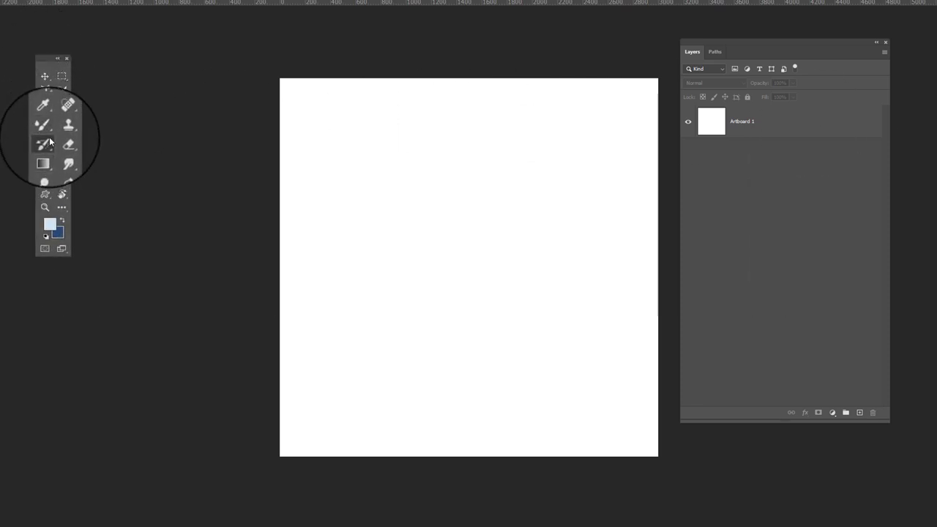
{"action": "right_click", "coordinate": [48, 137]}
{"action": "left_click", "coordinate": [80, 131]}
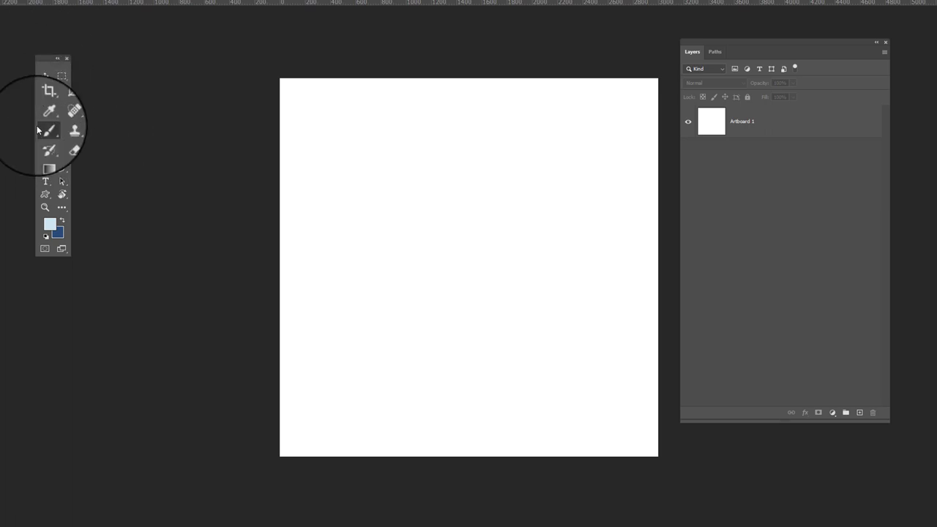
{"action": "left_click", "coordinate": [183, 2]}
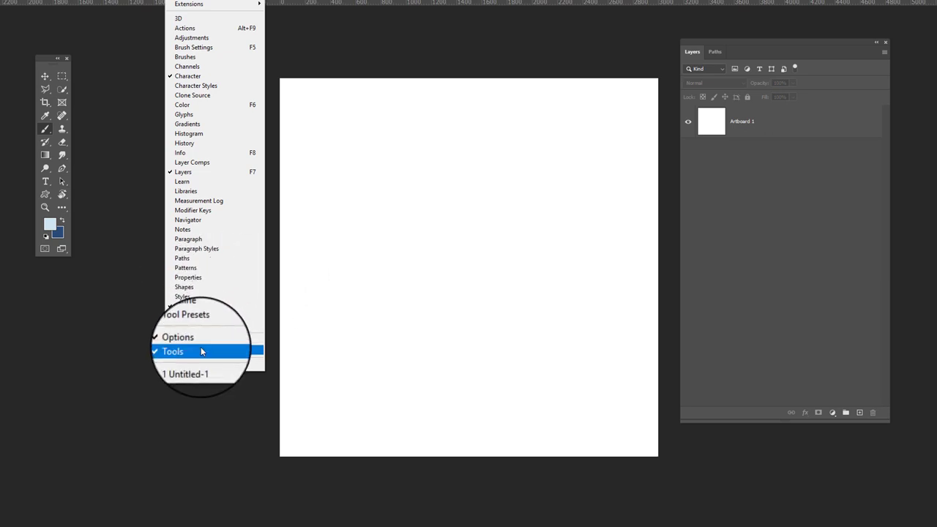
{"action": "left_click", "coordinate": [476, 131]}
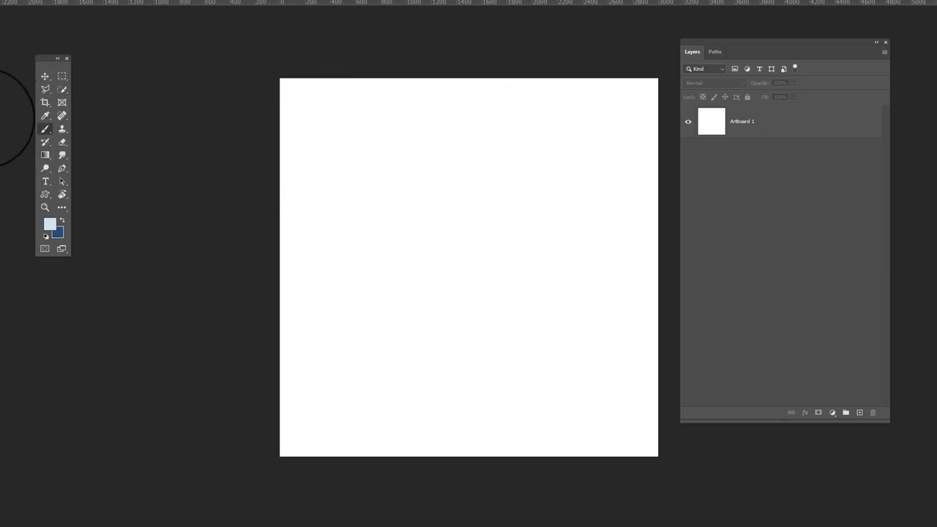
Step: Select the Artboard 1 layer and paint a light blue zigzag scribble across the middle of the canvas
{"action": "left_click", "coordinate": [710, 130]}
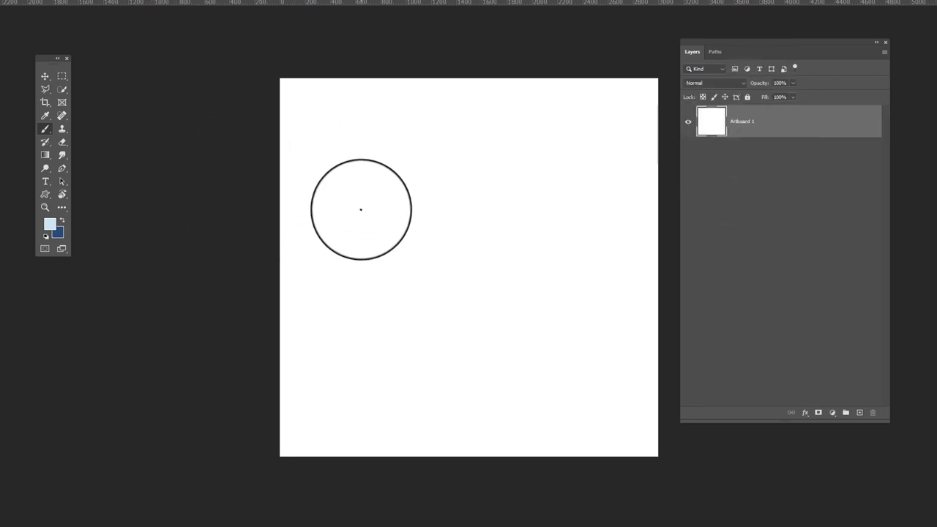
{"action": "left_click_drag", "start_coordinate": [399, 245], "coordinate": [434, 246]}
{"action": "mouse_move", "coordinate": [409, 299]}
{"action": "left_mouse_down"}
{"action": "mouse_move", "coordinate": [485, 281]}
{"action": "mouse_move", "coordinate": [515, 295]}
{"action": "left_mouse_up"}
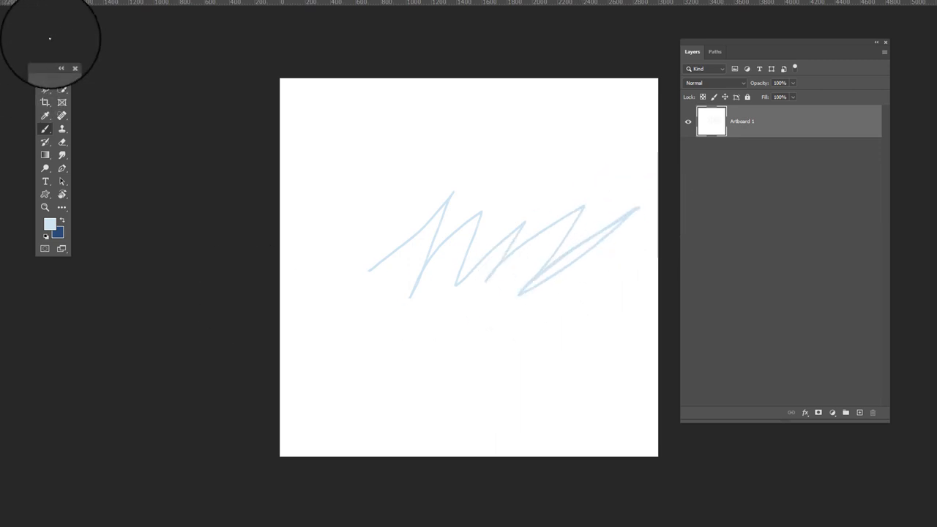
Step: Save the drawing as Untitled-1.psd in Photoshop format and close the document
{"action": "left_click", "coordinate": [15, 0]}
{"action": "left_click", "coordinate": [22, 70]}
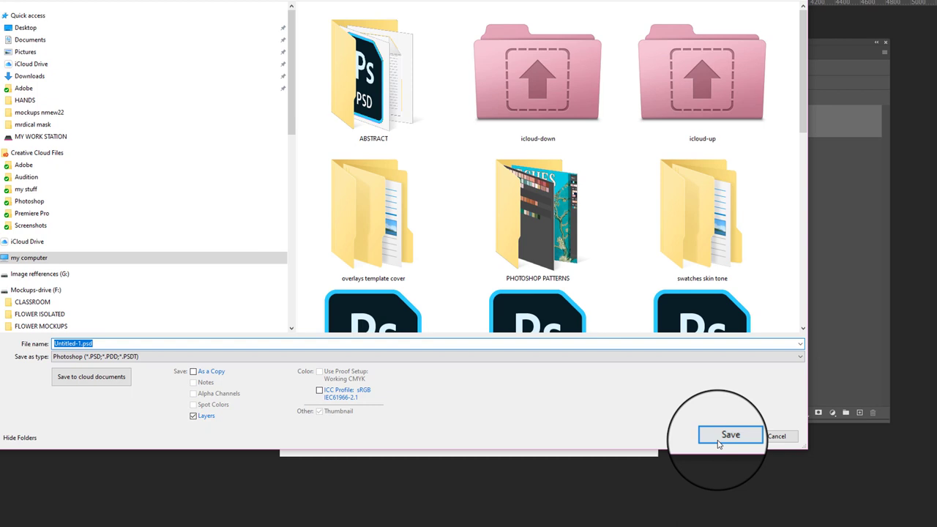
{"action": "left_click", "coordinate": [719, 442]}
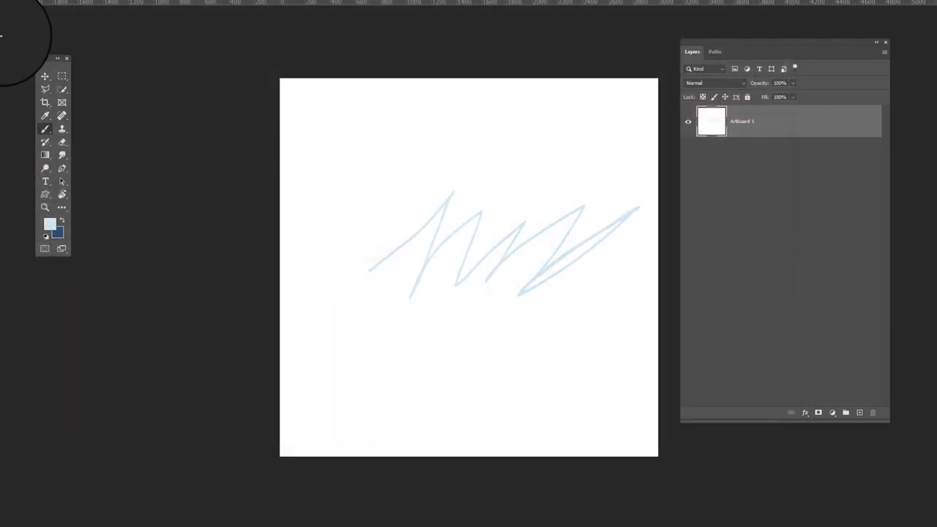
{"action": "key", "text": "ctrl+q"}
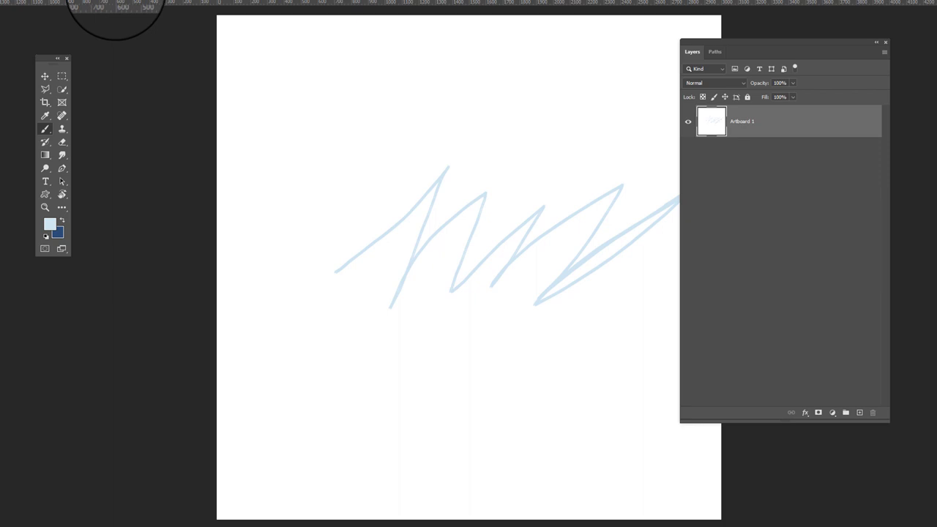
{"action": "key", "text": "ctrl+w"}
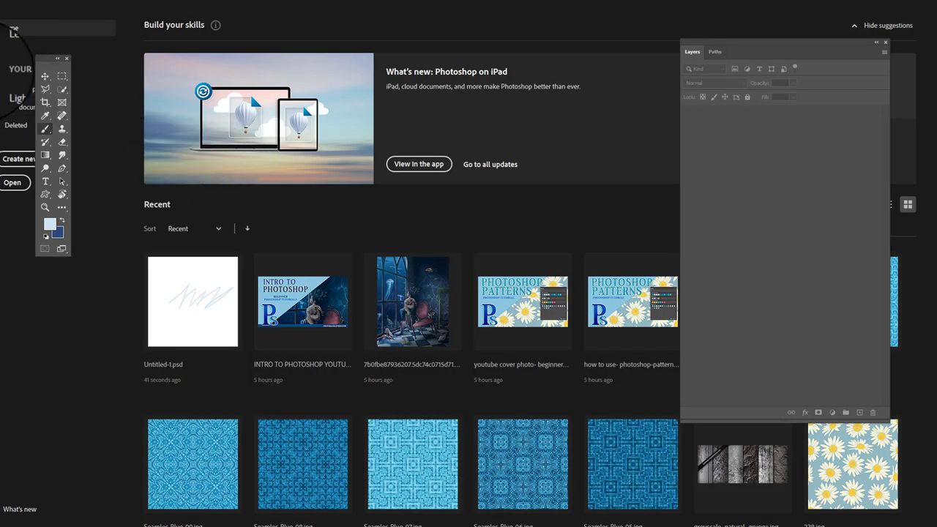
Step: Move the floating Tools and Layers panels off the home screen
{"action": "left_click_drag", "start_coordinate": [53, 58], "coordinate": [87, 70]}
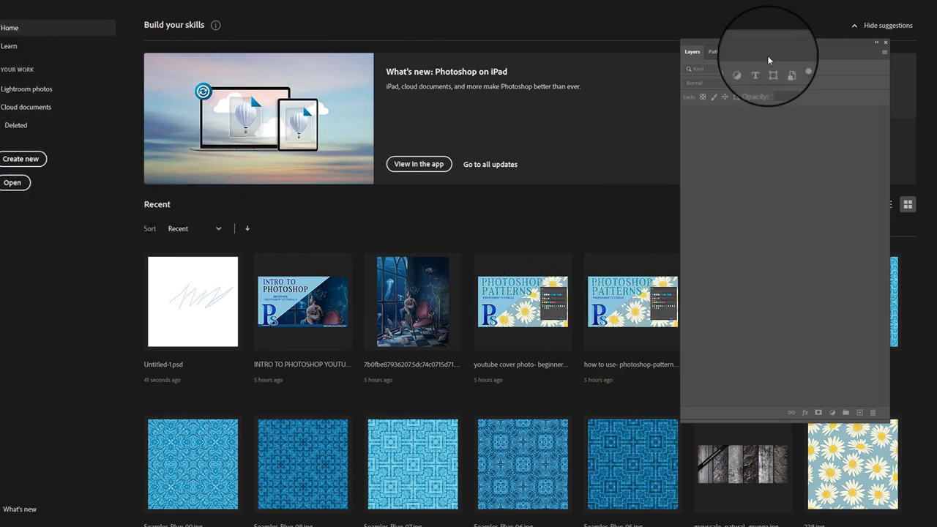
{"action": "left_click_drag", "start_coordinate": [768, 42], "coordinate": [936, 75]}
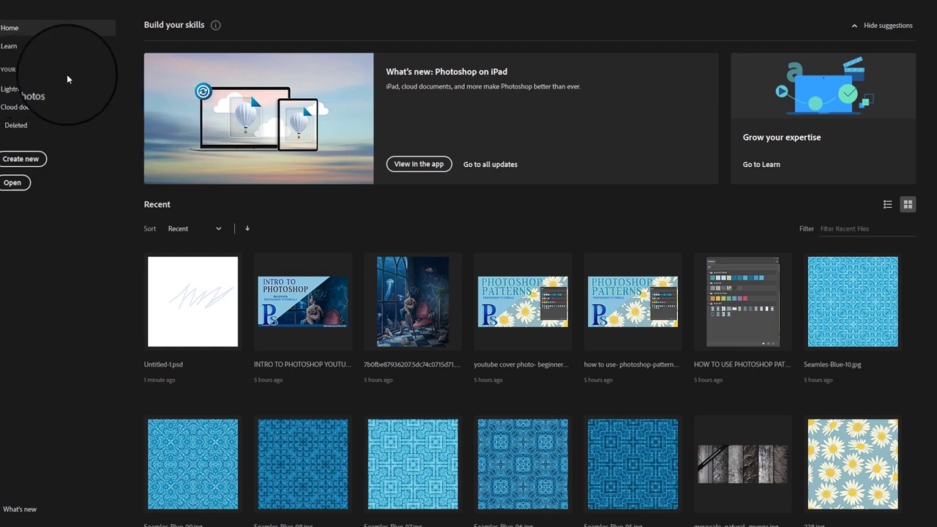
Step: Open the Learn page and look through its hands-on tutorials and the tutorials on the web
{"action": "left_click", "coordinate": [758, 164]}
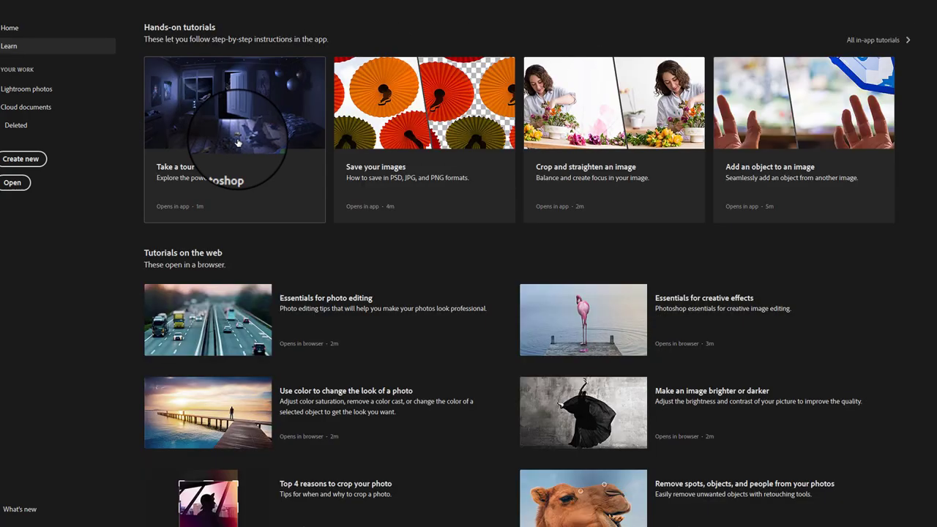
{"action": "scroll", "coordinate": [391, 330], "scroll_direction": "down", "scroll_amount": 5}
{"action": "scroll", "coordinate": [318, 281], "scroll_direction": "down", "scroll_amount": 5}
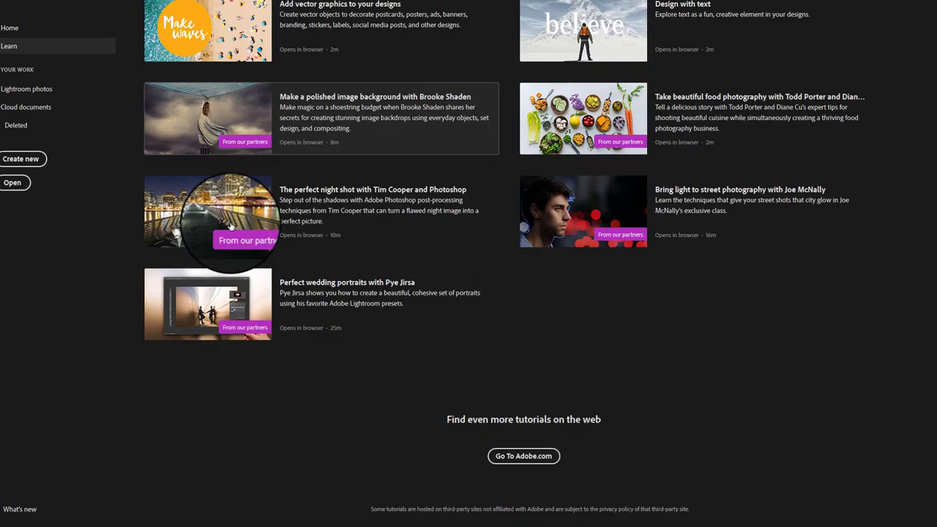
{"action": "scroll", "coordinate": [291, 425], "scroll_direction": "up", "scroll_amount": 4}
{"action": "scroll", "coordinate": [227, 327], "scroll_direction": "up", "scroll_amount": 7}
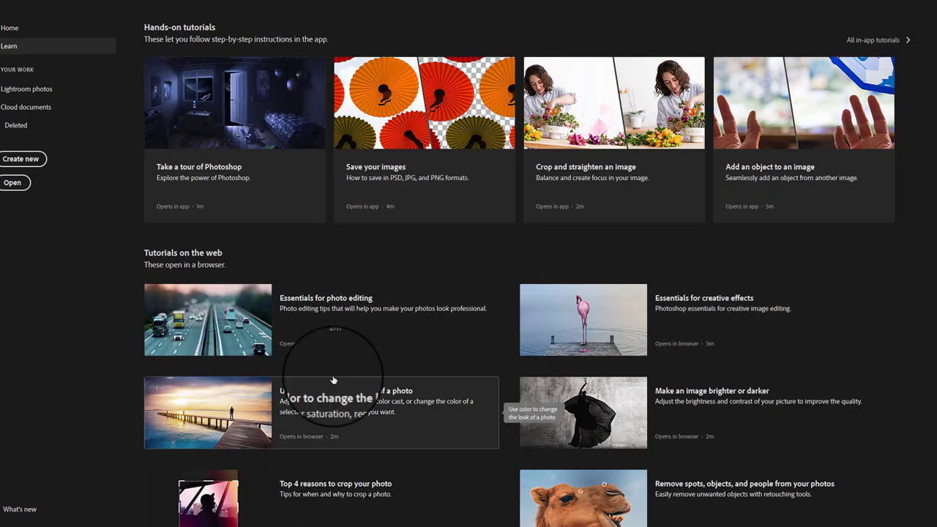
{"action": "scroll", "coordinate": [329, 381], "scroll_direction": "down", "scroll_amount": 3}
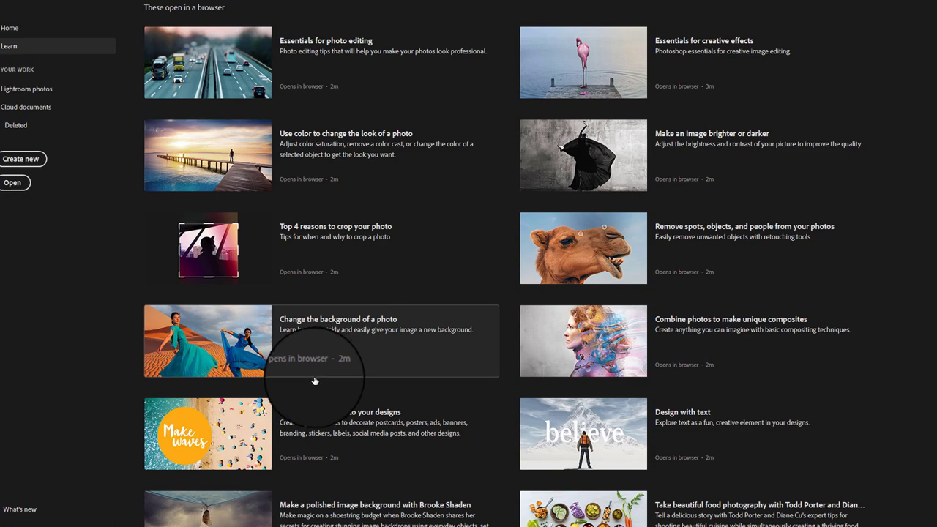
{"action": "scroll", "coordinate": [314, 380], "scroll_direction": "up", "scroll_amount": 2}
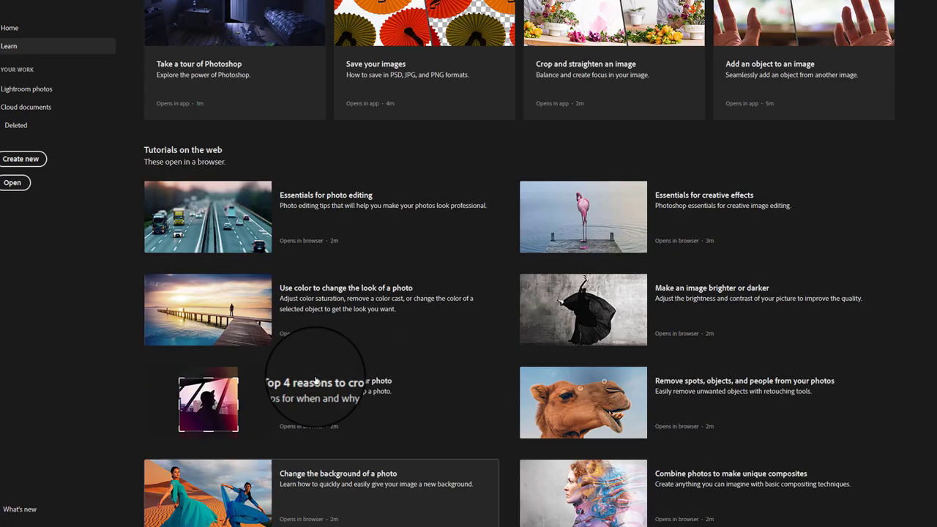
{"action": "scroll", "coordinate": [316, 381], "scroll_direction": "up", "scroll_amount": 2}
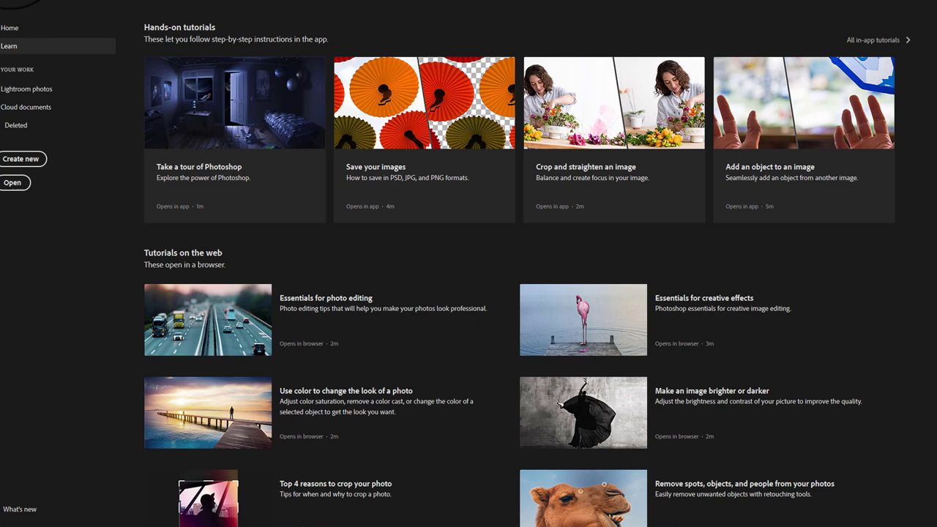
Step: Open the General preferences and reposition the Preferences dialog near the window's edge
{"action": "left_click", "coordinate": [11, 1]}
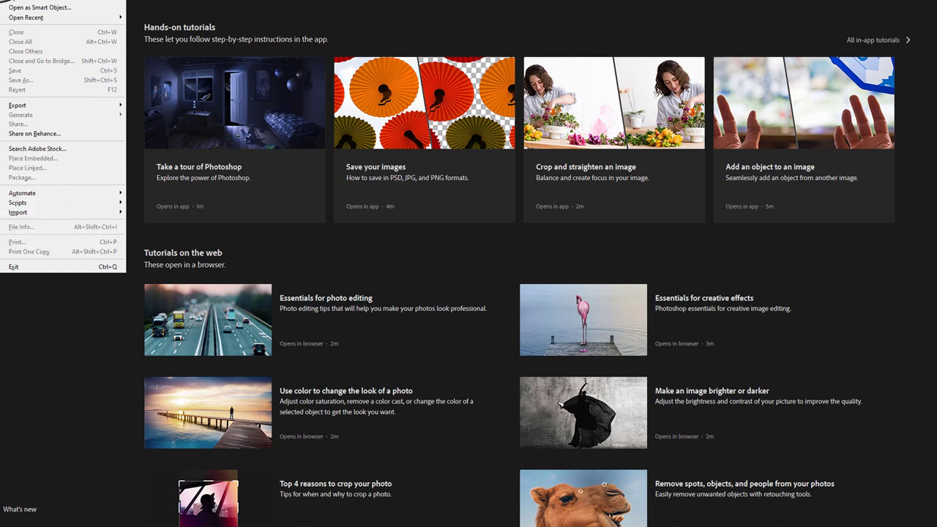
{"action": "mouse_move", "coordinate": [33, 1]}
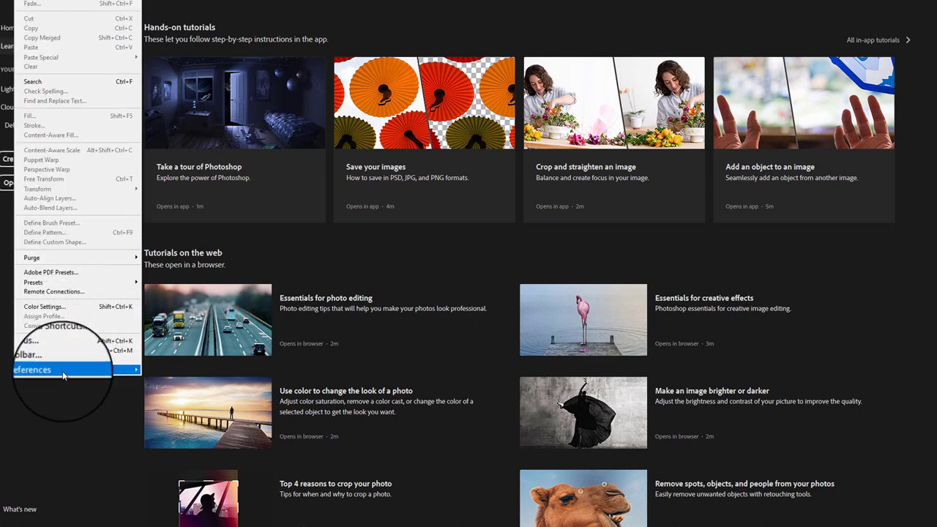
{"action": "mouse_move", "coordinate": [88, 369]}
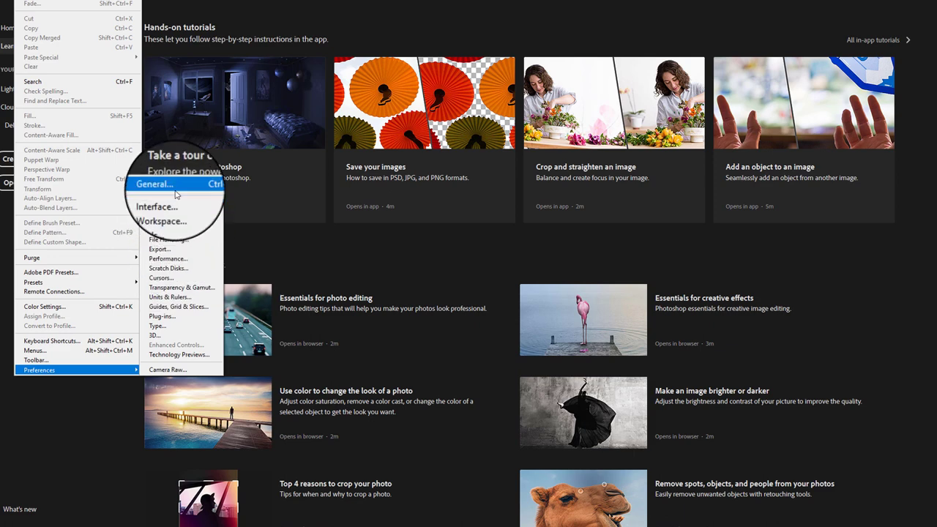
{"action": "left_click", "coordinate": [176, 192]}
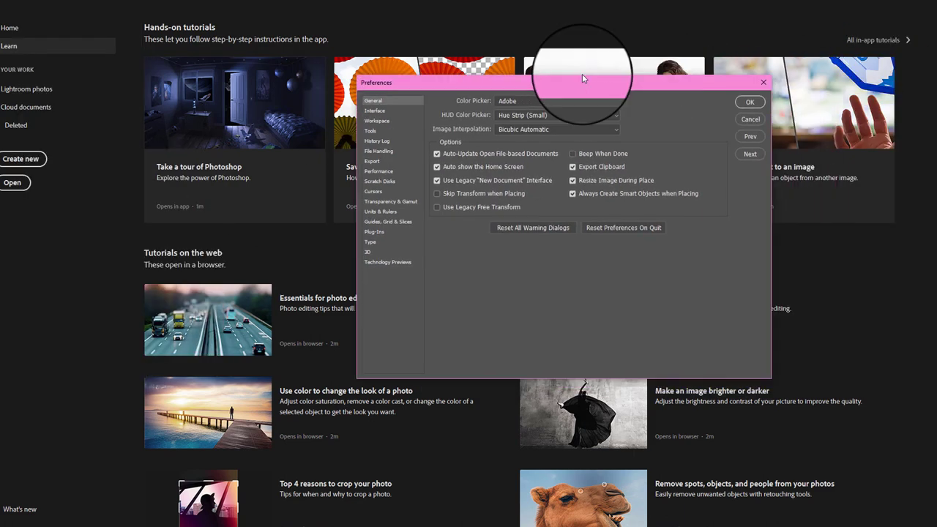
{"action": "left_click_drag", "start_coordinate": [596, 78], "coordinate": [402, 20]}
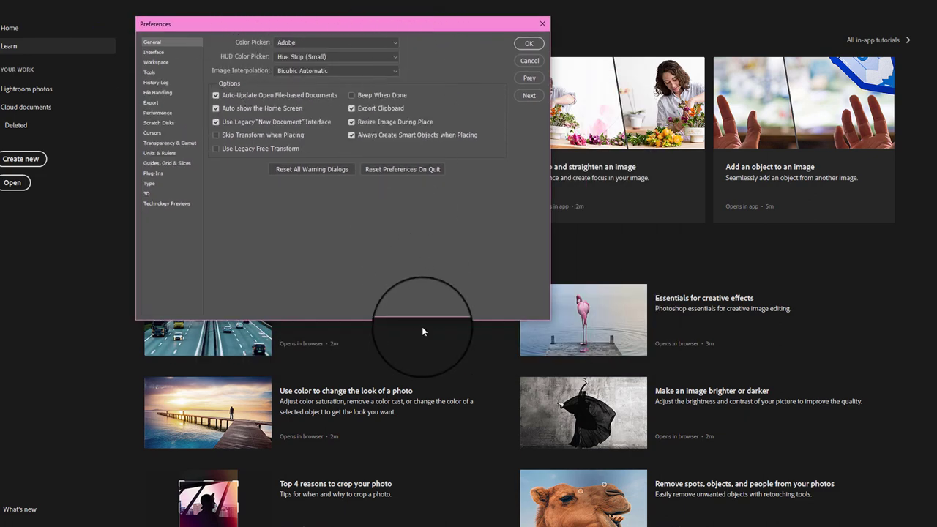
Step: Choose Adobe as Color Picker and Hue Strip (Small) as HUD Color Picker, and enable Use Legacy Free Transform
{"action": "left_click", "coordinate": [300, 42]}
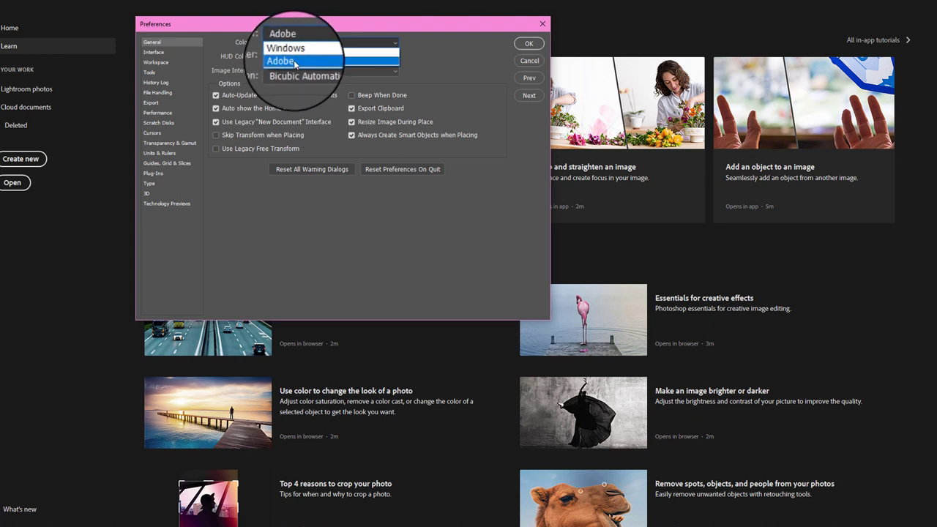
{"action": "left_click", "coordinate": [294, 64]}
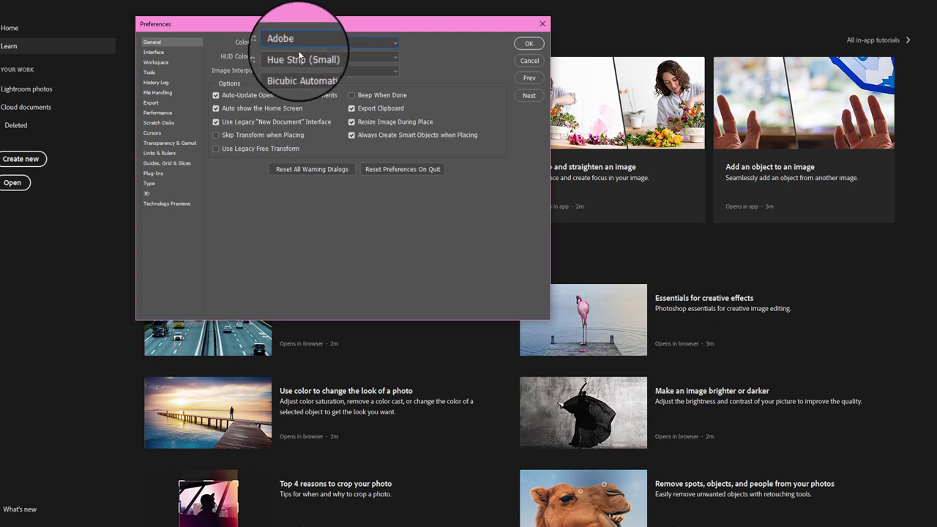
{"action": "left_click", "coordinate": [311, 57]}
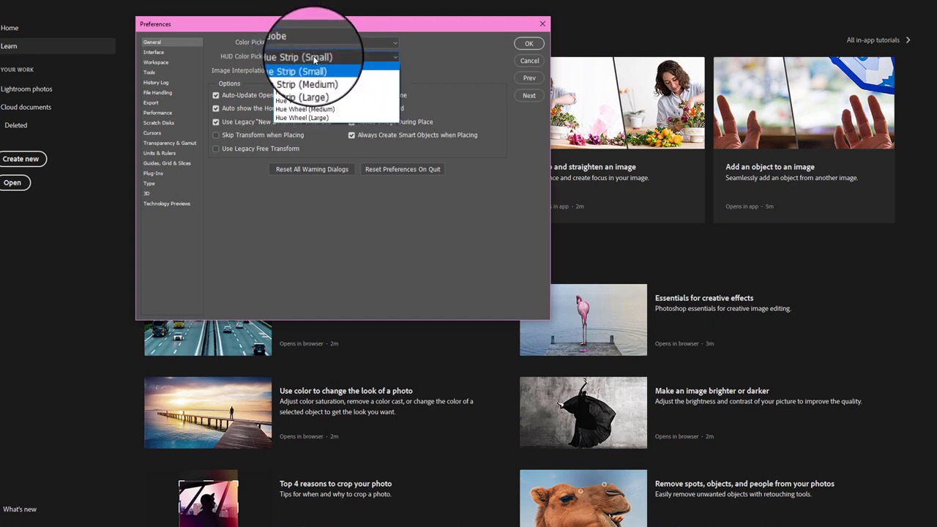
{"action": "left_click", "coordinate": [314, 66]}
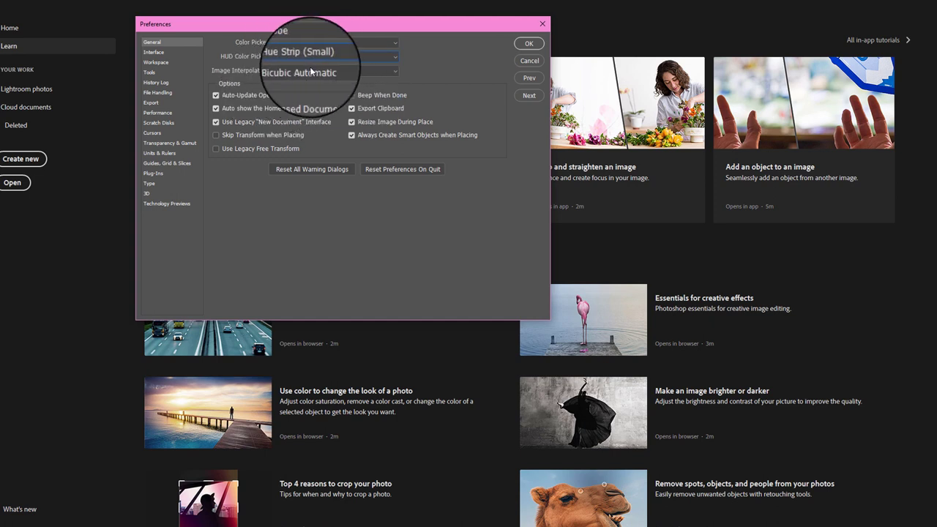
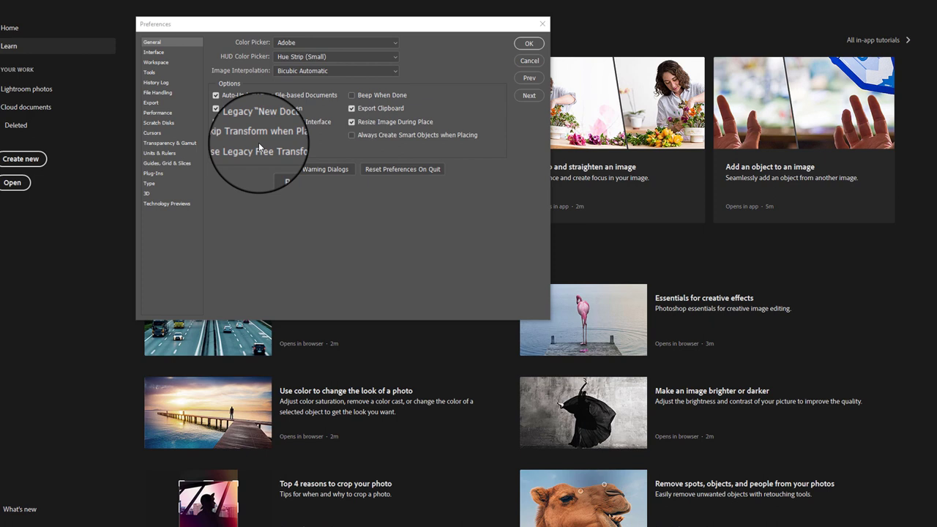
{"action": "left_click", "coordinate": [216, 150]}
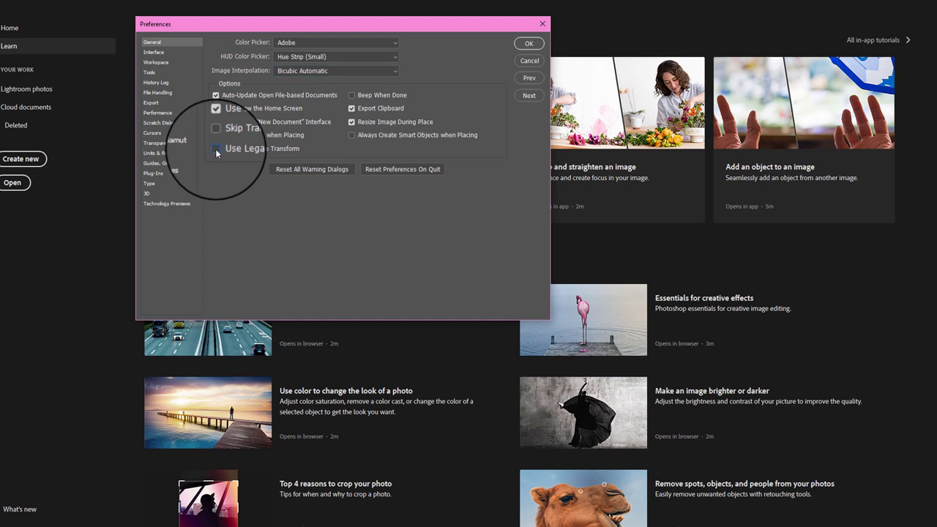
{"action": "left_click", "coordinate": [216, 150]}
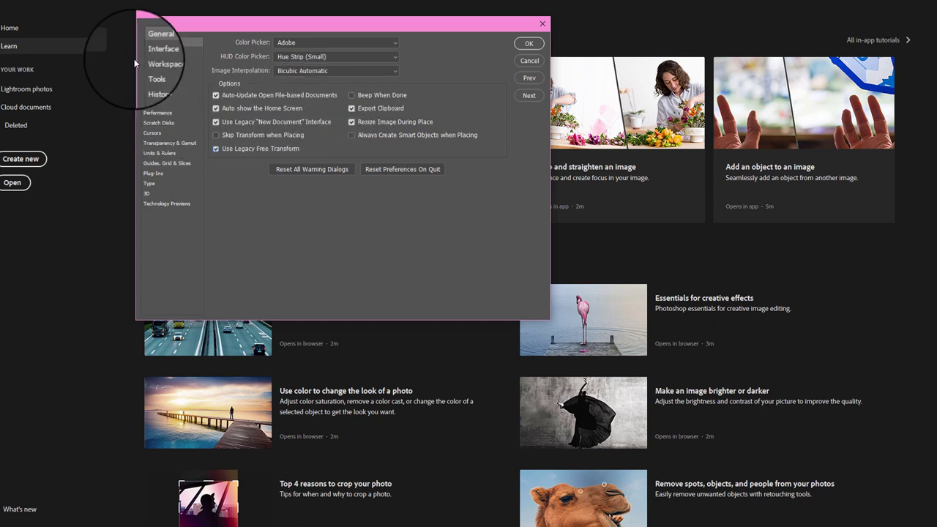
Step: Try the different color themes in the Interface preferences and settle on the darkest one
{"action": "left_click", "coordinate": [152, 52]}
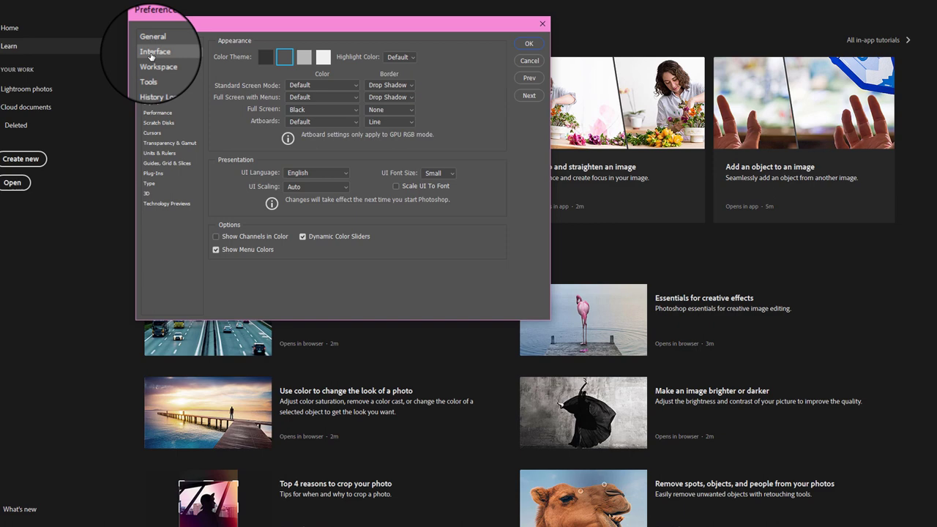
{"action": "left_click", "coordinate": [267, 57]}
{"action": "left_click", "coordinate": [284, 59]}
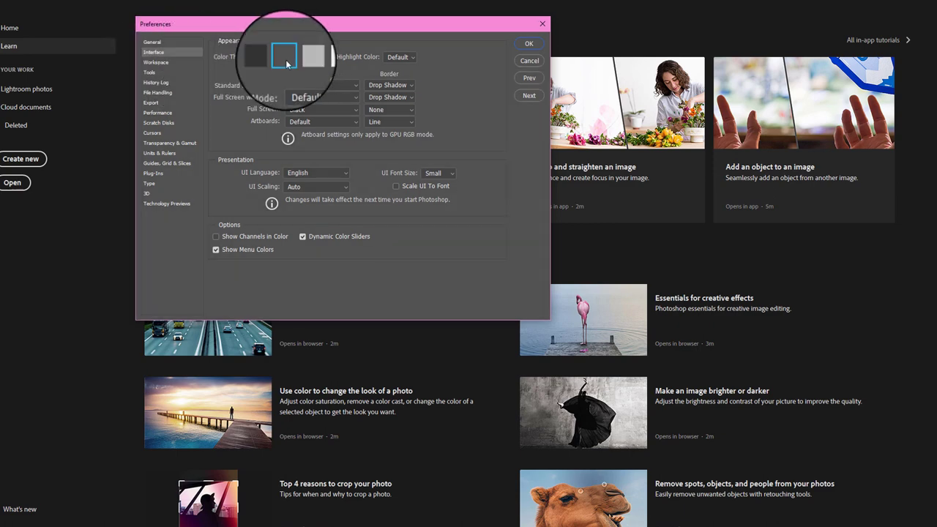
{"action": "left_click", "coordinate": [304, 58]}
{"action": "left_click", "coordinate": [325, 61]}
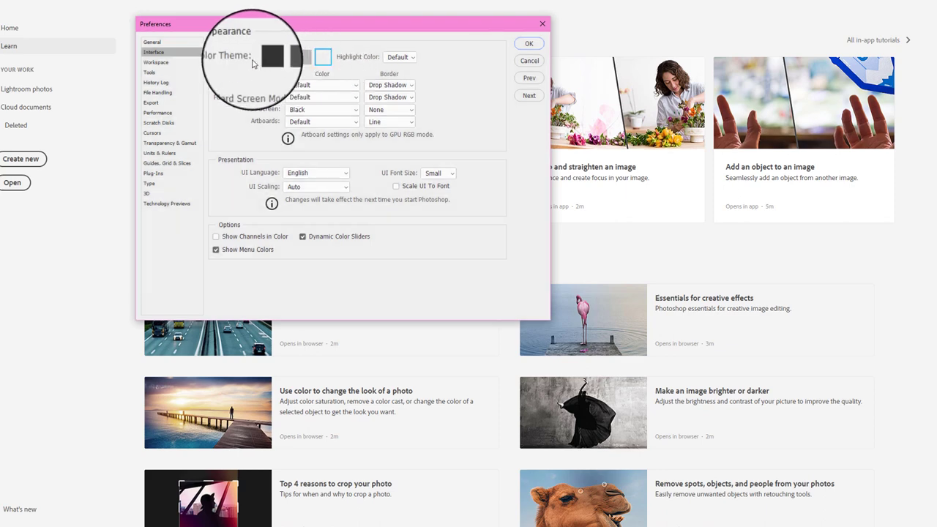
{"action": "left_click", "coordinate": [267, 57]}
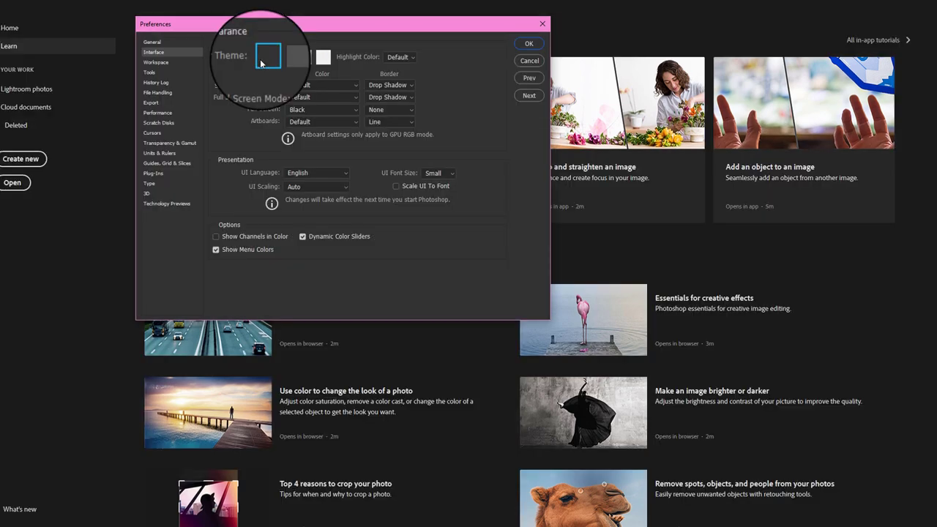
{"action": "left_click", "coordinate": [286, 58]}
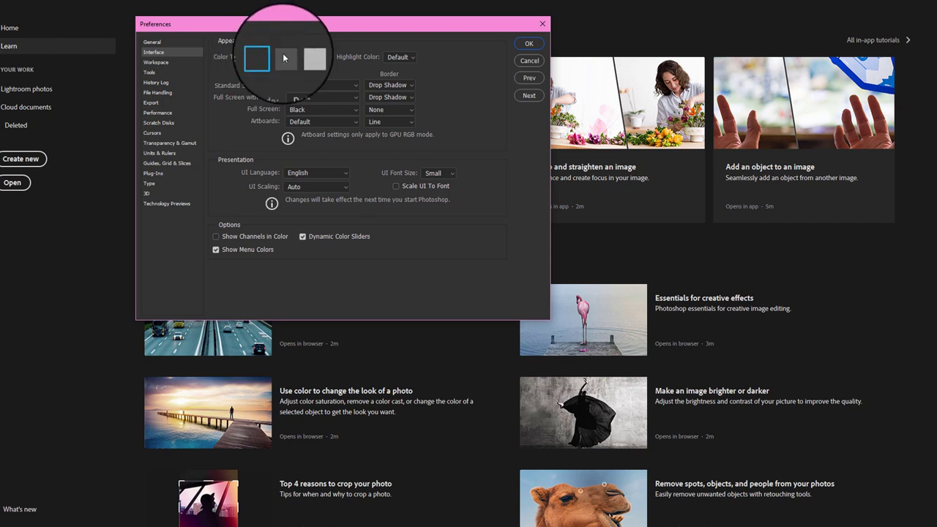
{"action": "left_click", "coordinate": [266, 57]}
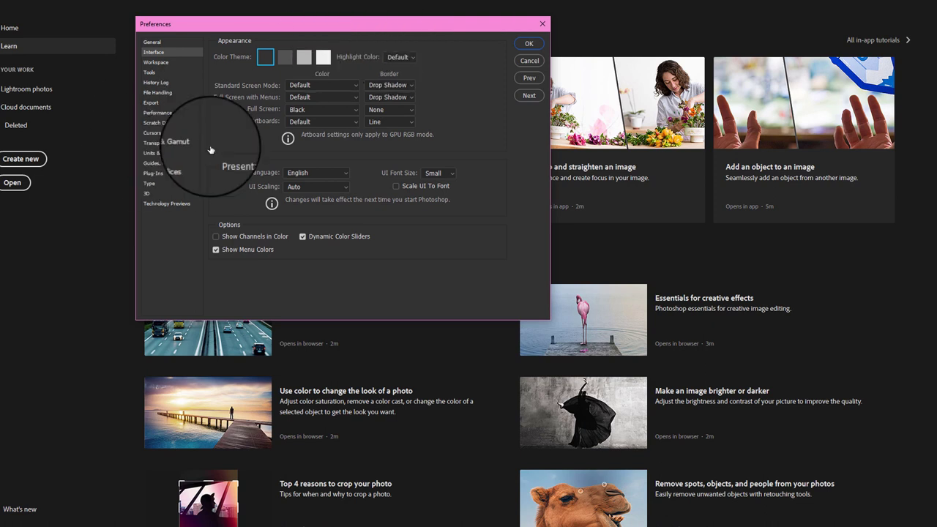
{"action": "left_click", "coordinate": [285, 57]}
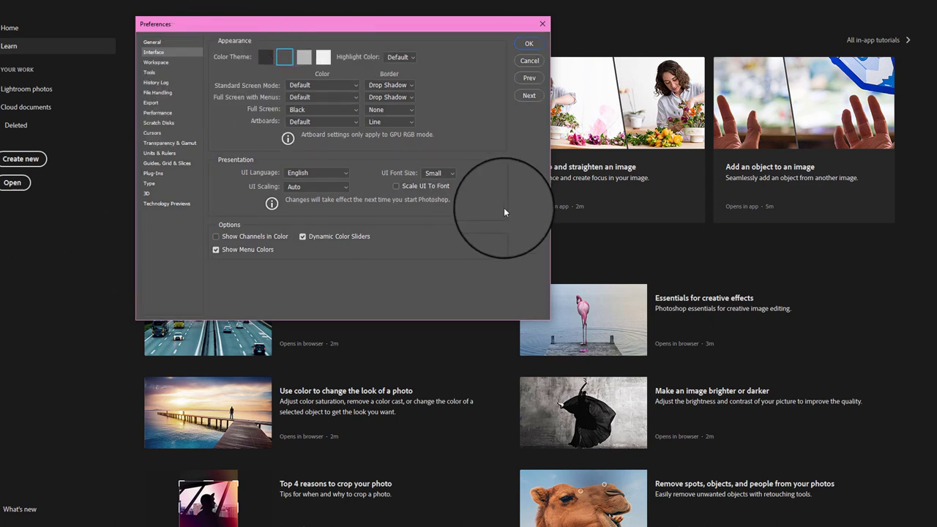
{"action": "left_click", "coordinate": [260, 57]}
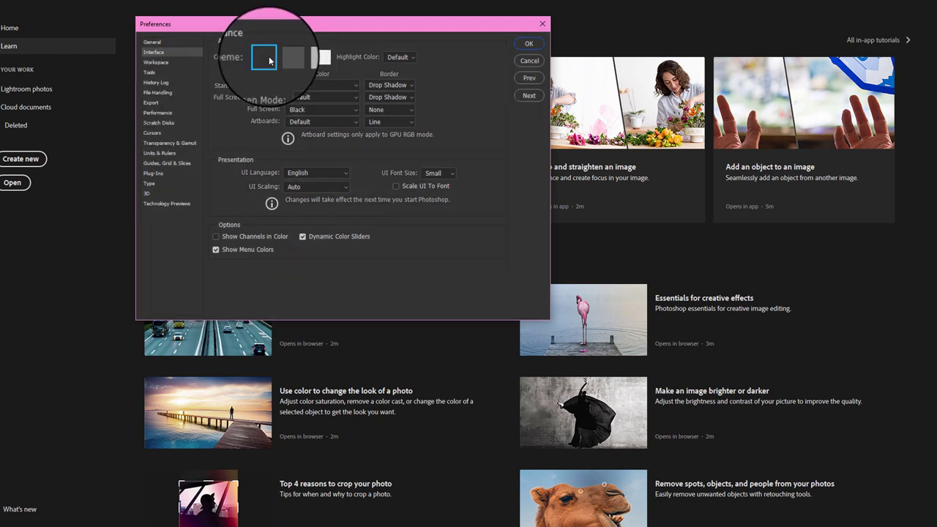
Step: Set the Standard Screen Mode color to Black in the Interface preferences
{"action": "left_click", "coordinate": [308, 85]}
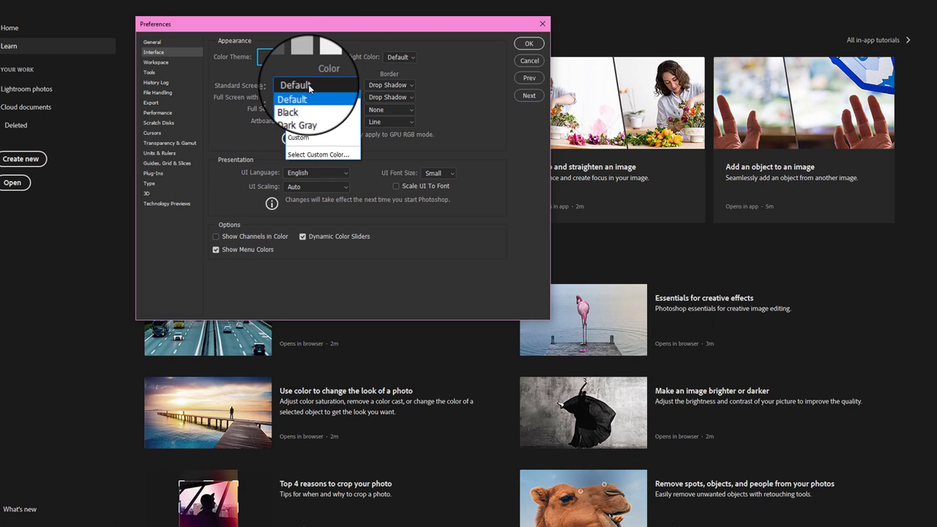
{"action": "left_click", "coordinate": [309, 103]}
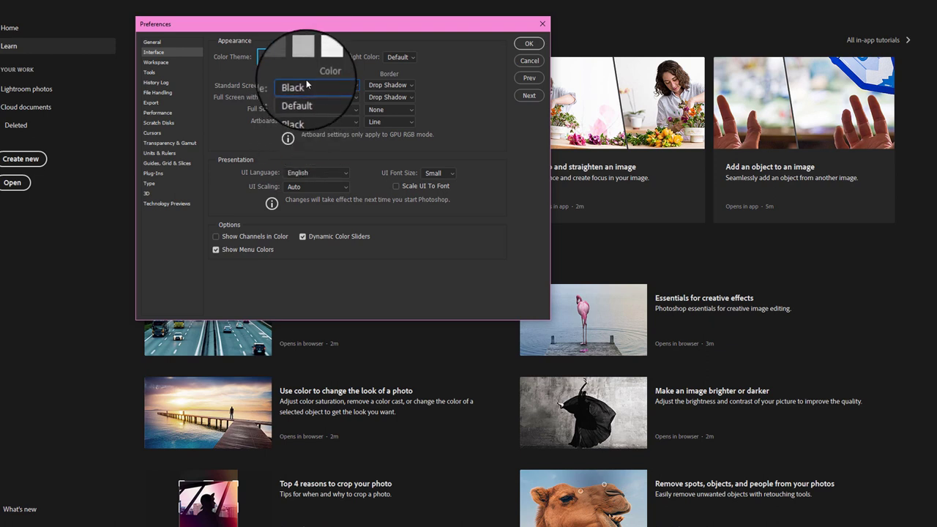
{"action": "left_click", "coordinate": [306, 86]}
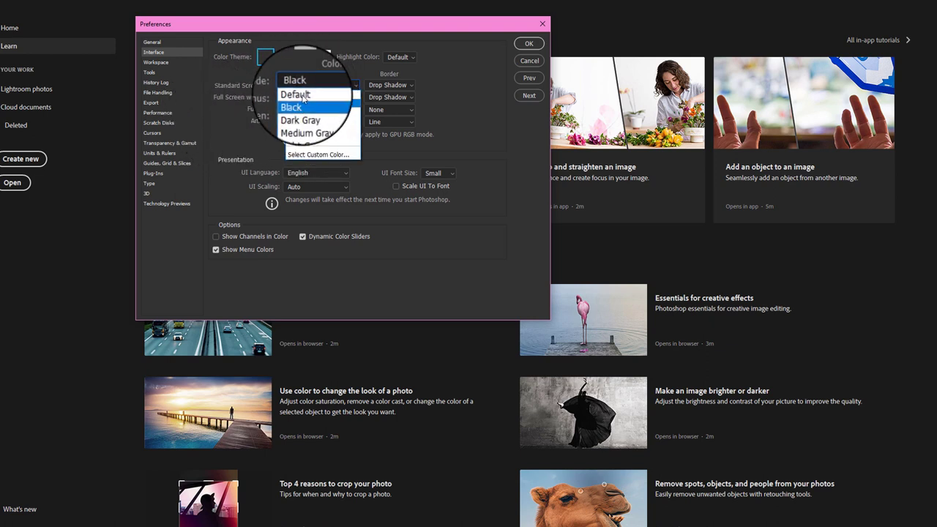
{"action": "left_click", "coordinate": [307, 105]}
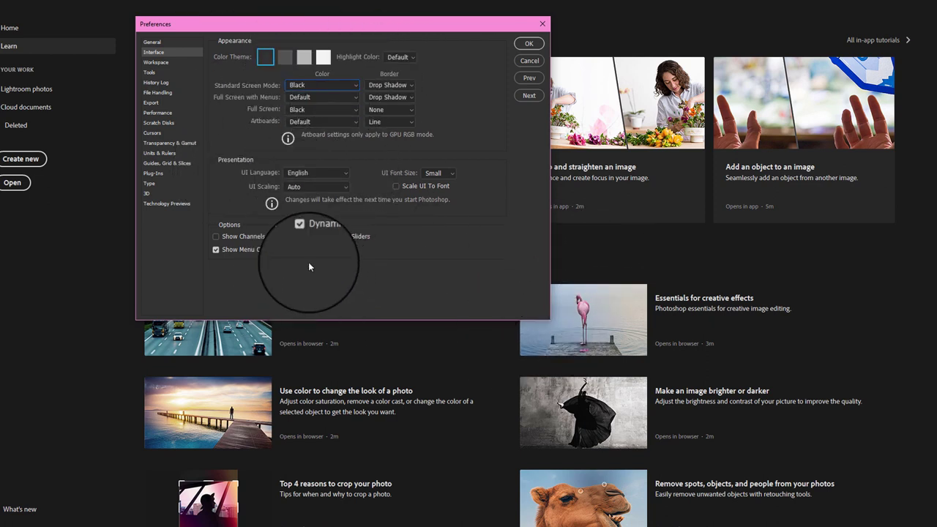
Step: Review the Workspace, Tools and History Log preferences, switching the History Log on briefly and back off
{"action": "left_click", "coordinate": [156, 64]}
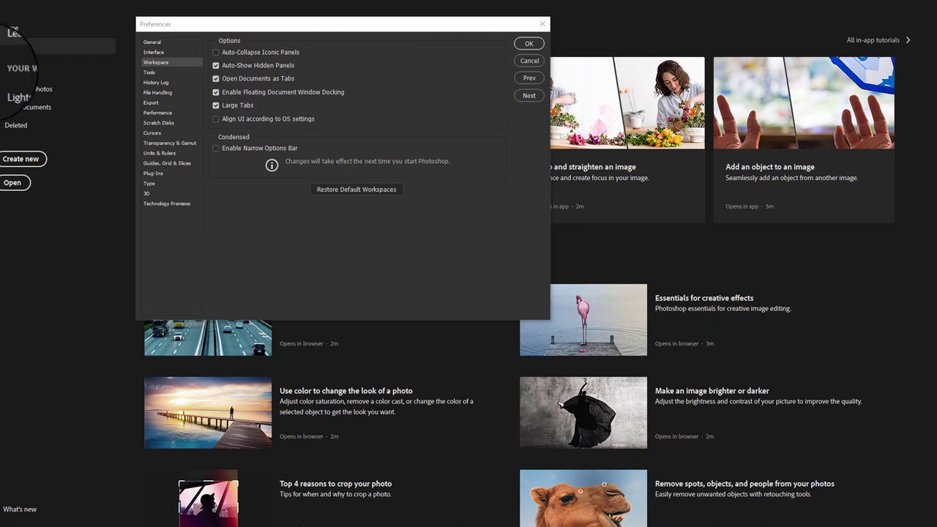
{"action": "left_click", "coordinate": [150, 72]}
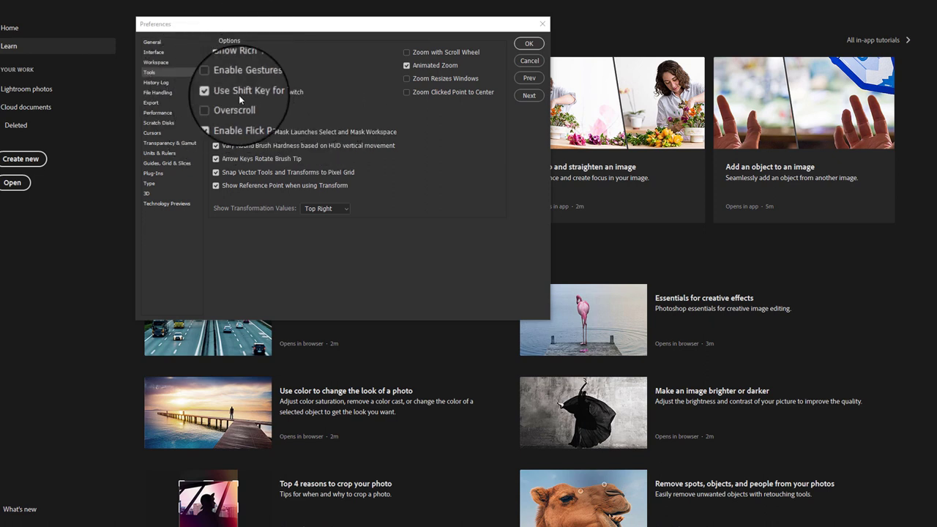
{"action": "left_click", "coordinate": [156, 83]}
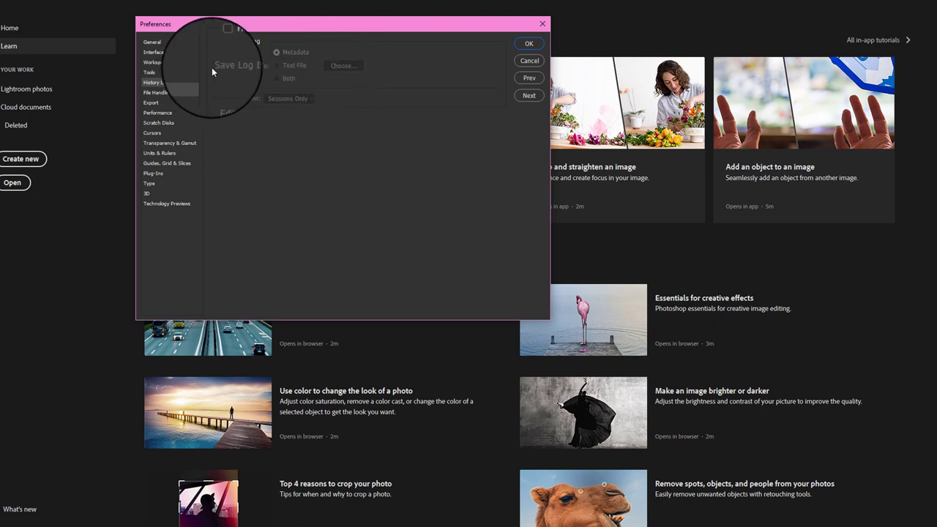
{"action": "left_click", "coordinate": [222, 42]}
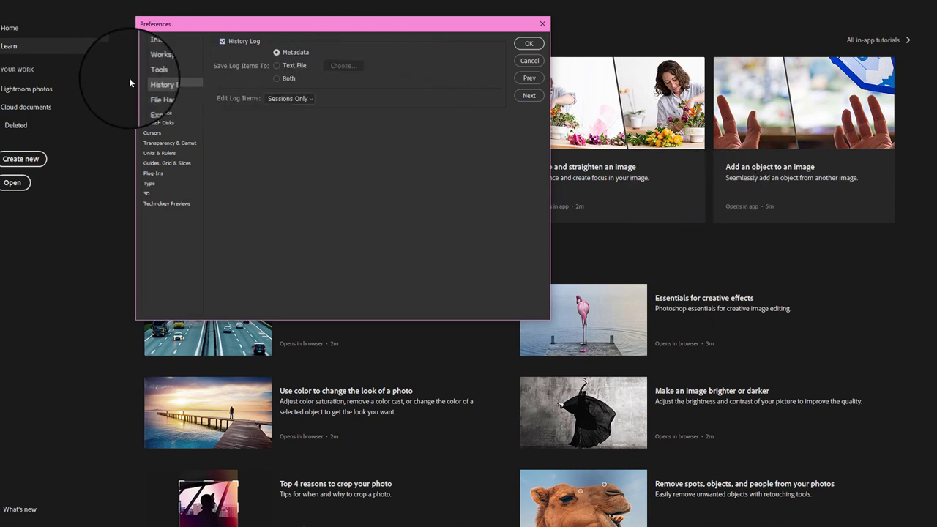
{"action": "left_click", "coordinate": [222, 42]}
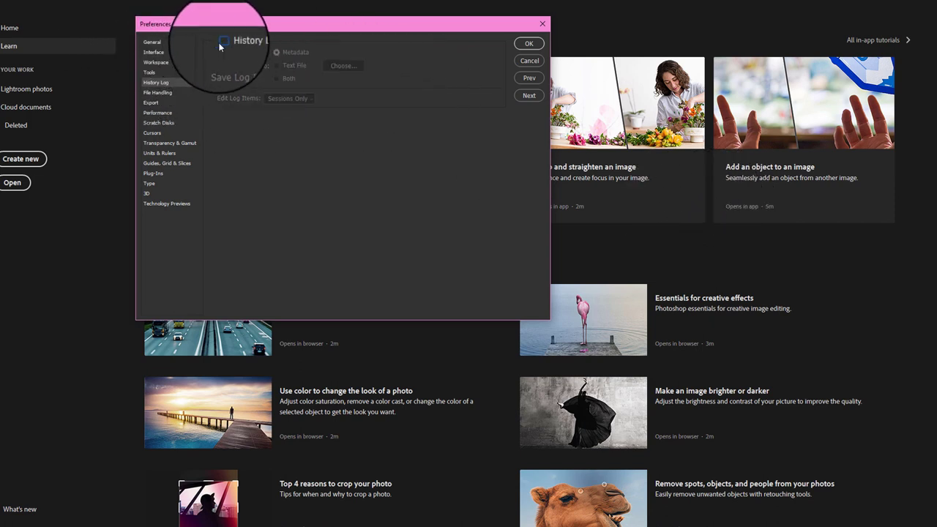
Step: Set the automatic recovery save interval to 15 Minutes in the File Handling preferences
{"action": "left_click", "coordinate": [152, 92]}
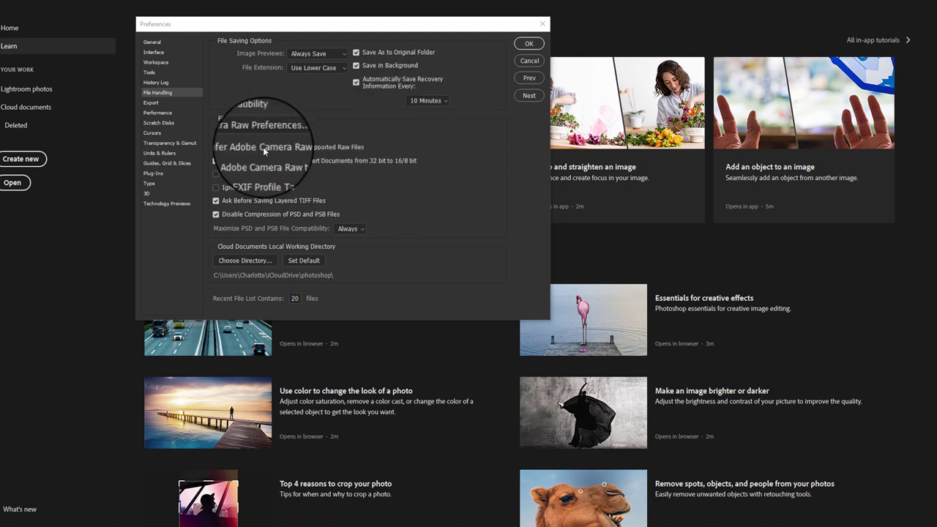
{"action": "left_click", "coordinate": [436, 100]}
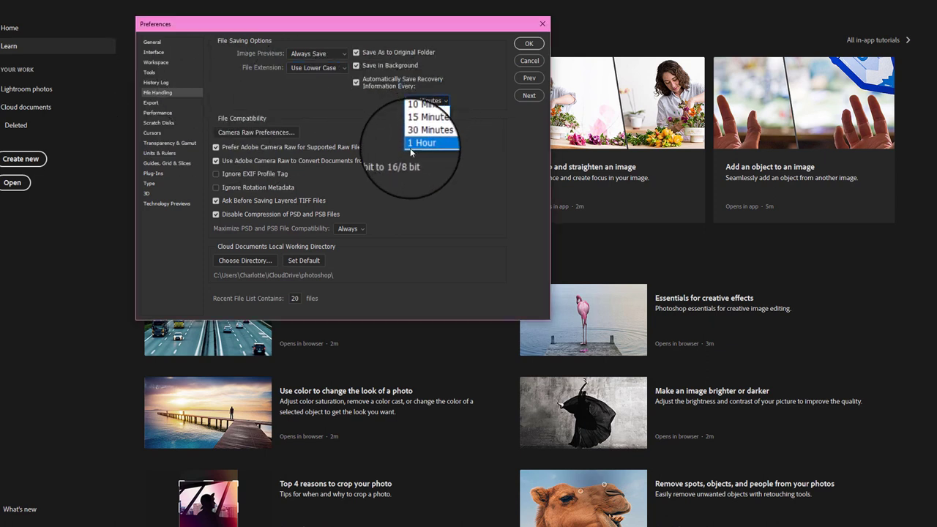
{"action": "left_click", "coordinate": [414, 130]}
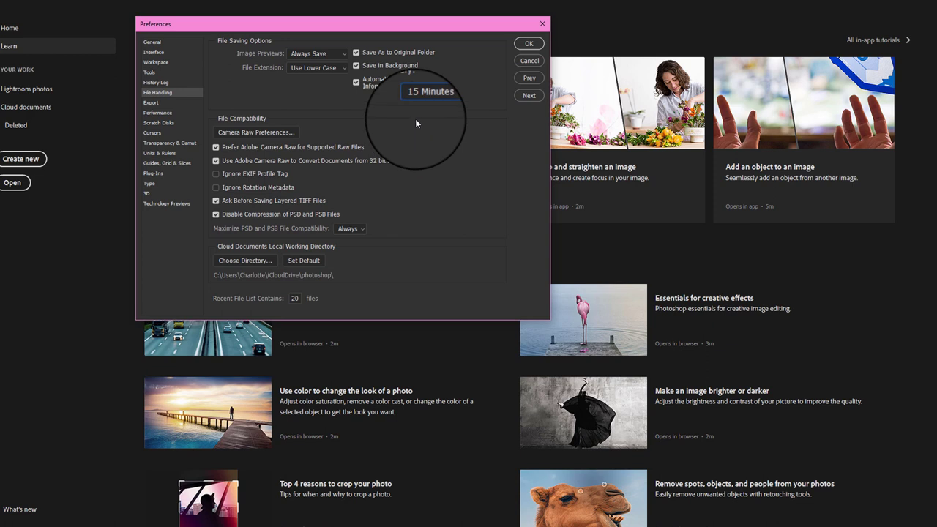
Step: Open the Export preferences and view the Quick Export Metadata choices, keeping Copyright and Contact Info
{"action": "left_click", "coordinate": [156, 106]}
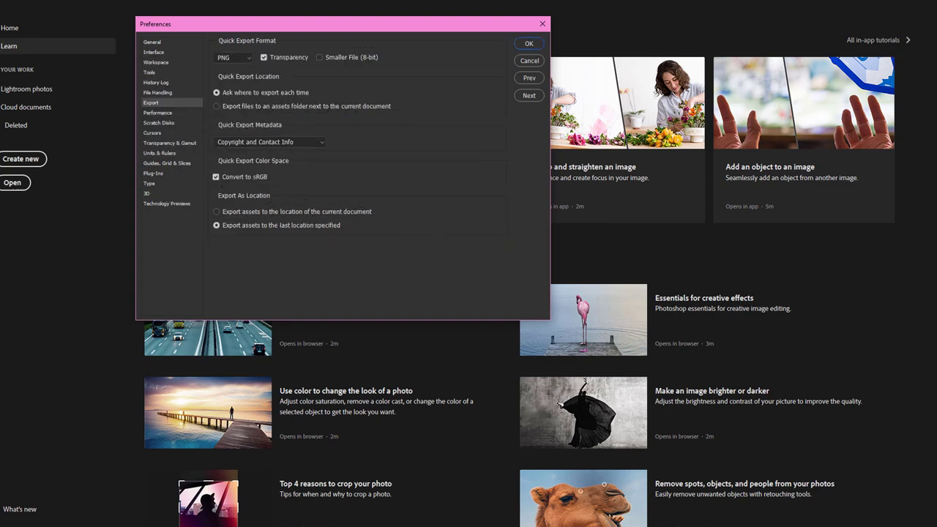
{"action": "left_click", "coordinate": [256, 143]}
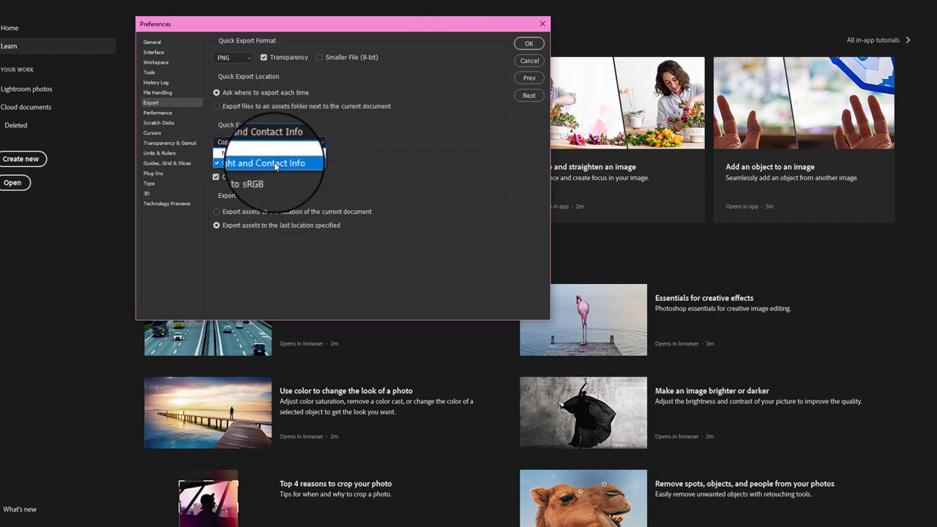
{"action": "left_click", "coordinate": [471, 116]}
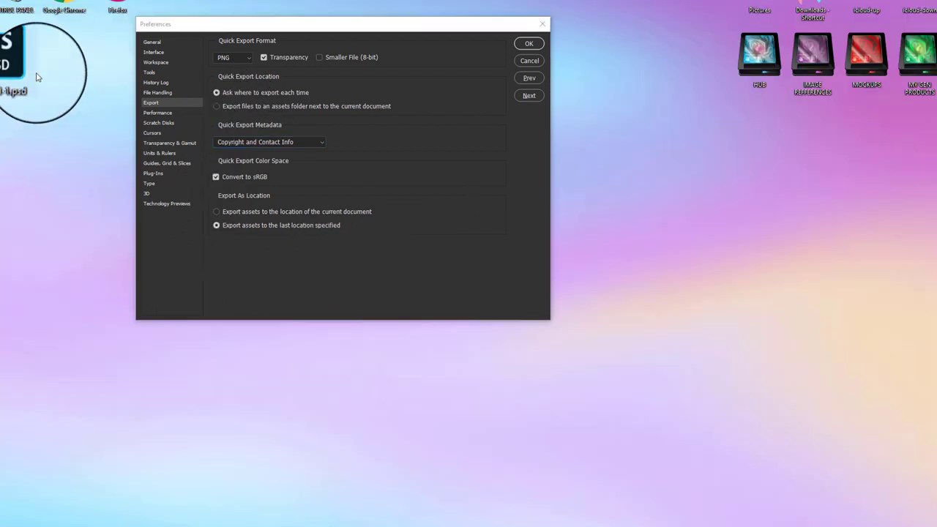
Step: Switch to the desktop and examine the file details in the properties of Untitled-1.psd, then close them without changes
{"action": "right_click", "coordinate": [14, 64]}
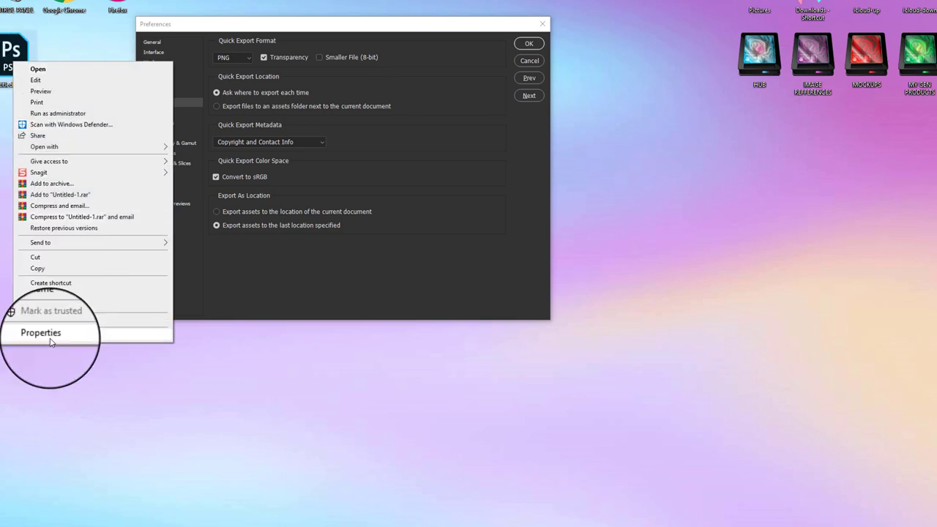
{"action": "left_click", "coordinate": [9, 53]}
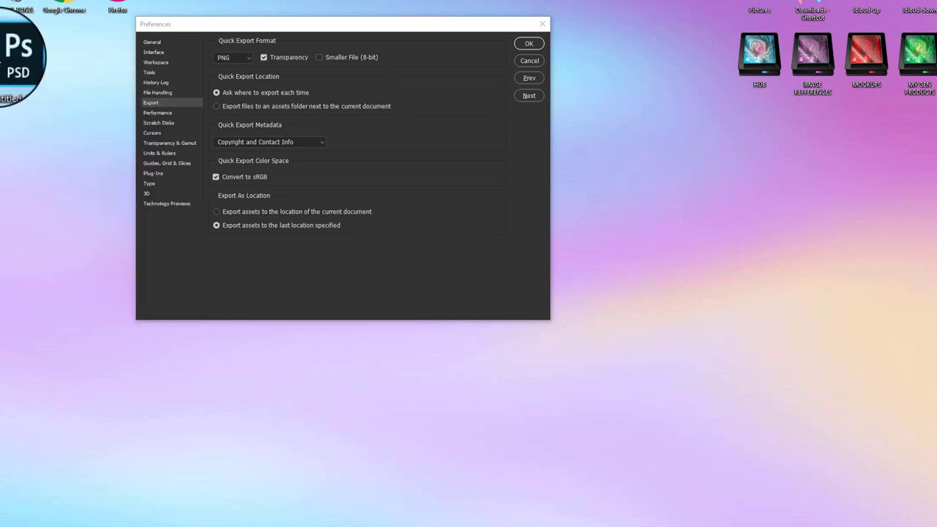
{"action": "right_click", "coordinate": [9, 53]}
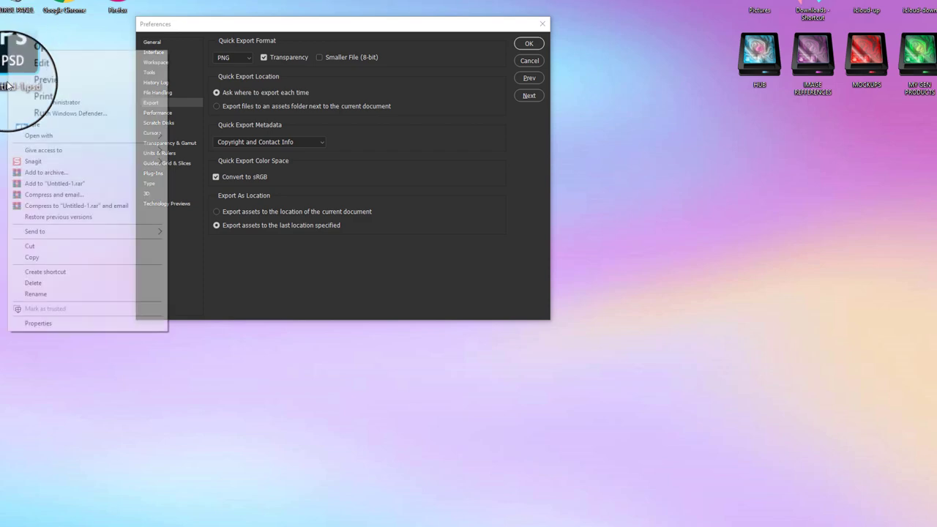
{"action": "left_click", "coordinate": [43, 324]}
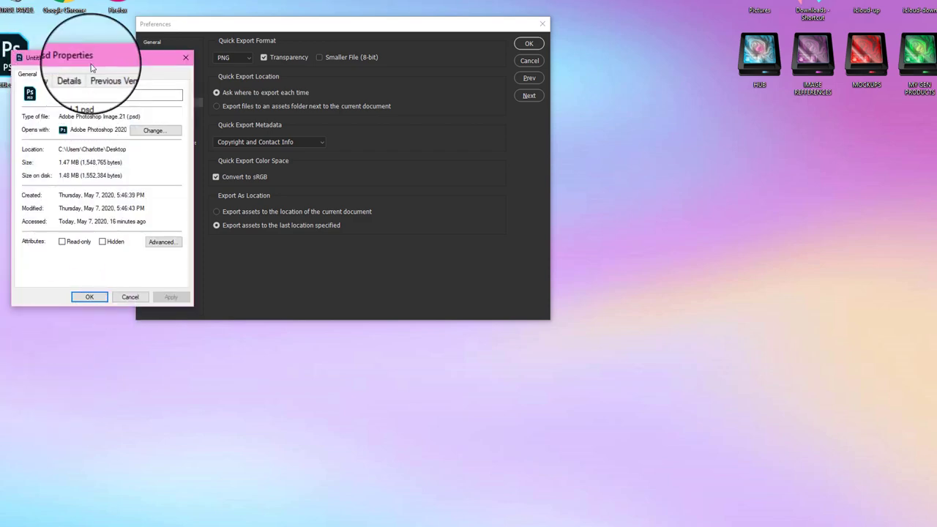
{"action": "left_click", "coordinate": [75, 74]}
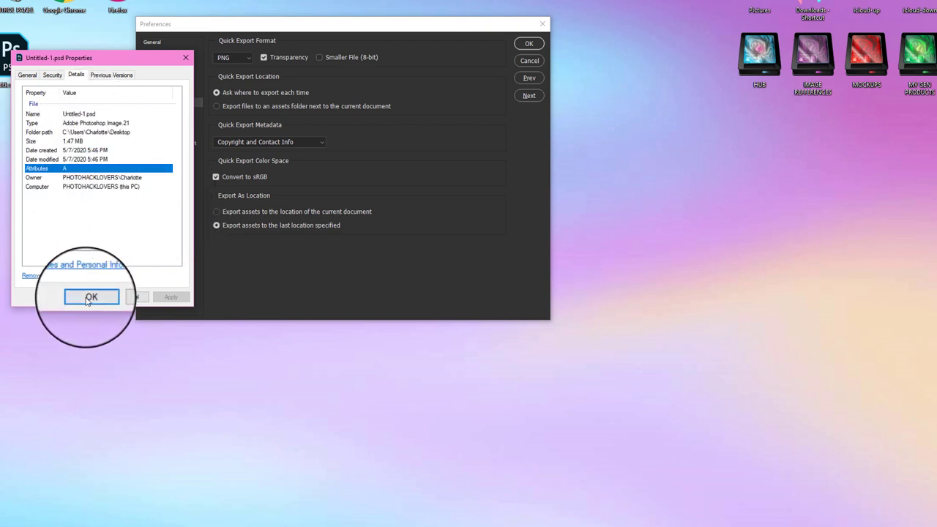
{"action": "left_click", "coordinate": [131, 297]}
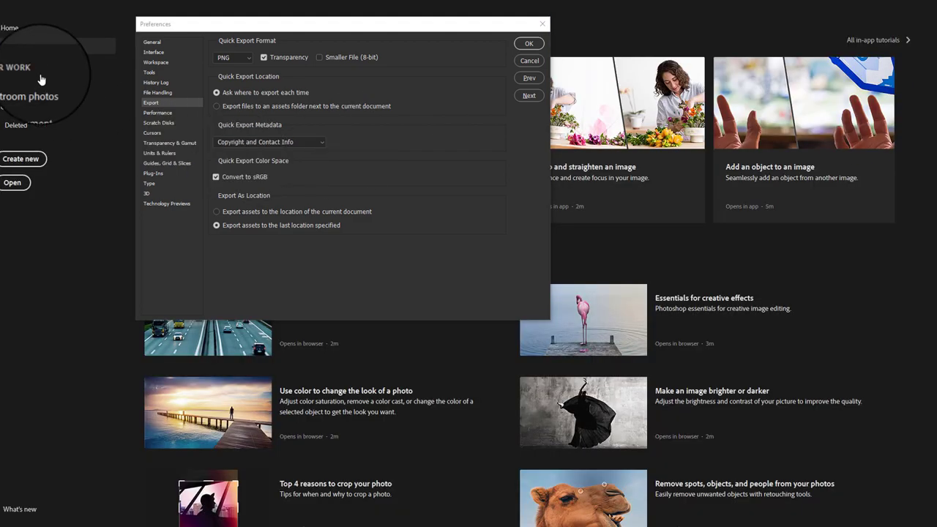
Step: View the Quick Export formats in Photoshop's Export preferences and try Smaller File (8-bit), switching it back off
{"action": "left_click", "coordinate": [235, 60]}
{"action": "left_click", "coordinate": [235, 60]}
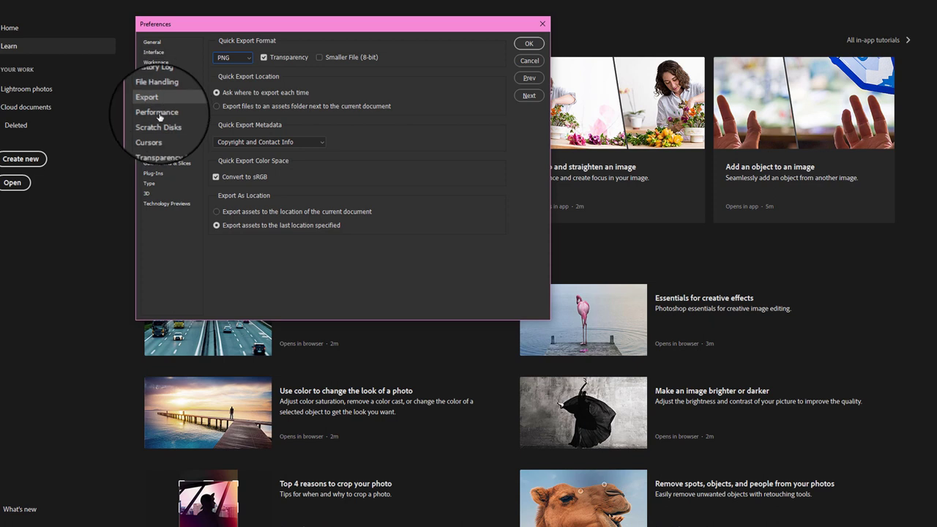
{"action": "left_click", "coordinate": [319, 58]}
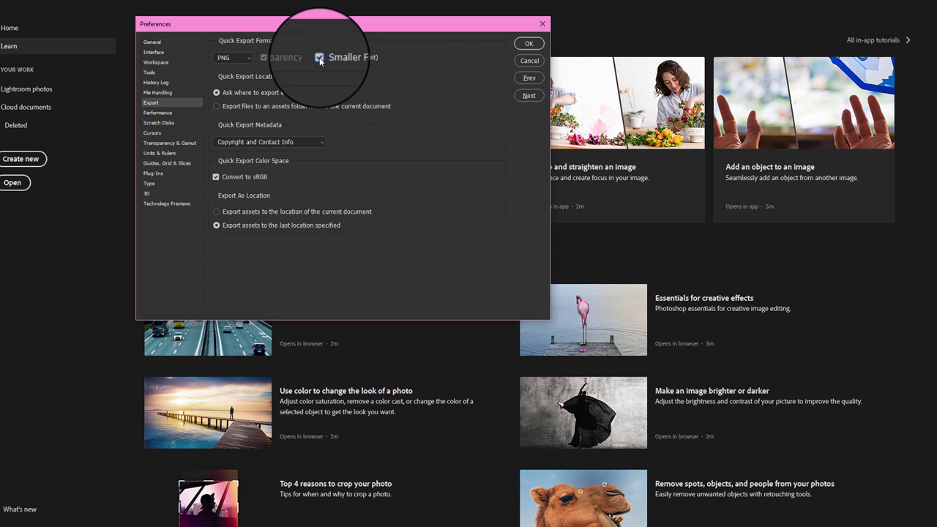
{"action": "left_click", "coordinate": [319, 58]}
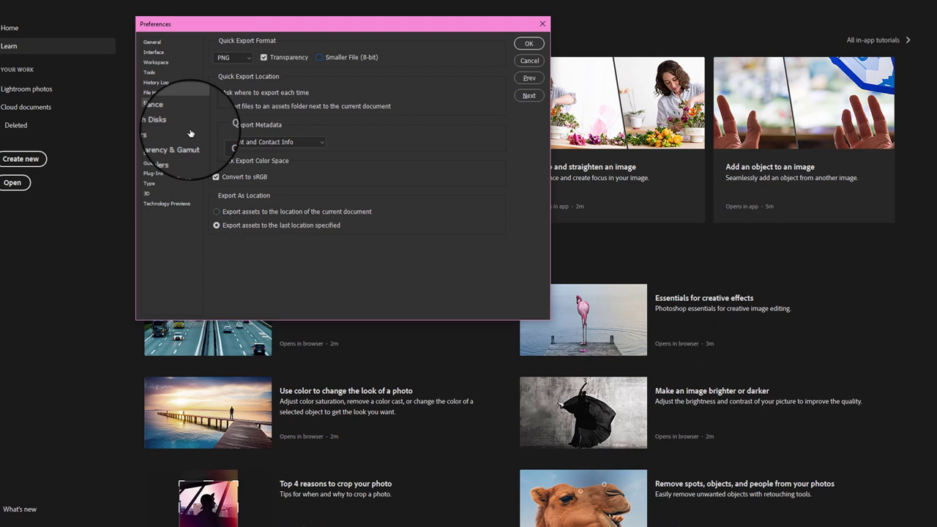
Step: Open the advanced graphics processor settings in the Performance preferences and review the Drawing Mode choices, keeping Advanced
{"action": "left_click", "coordinate": [155, 118]}
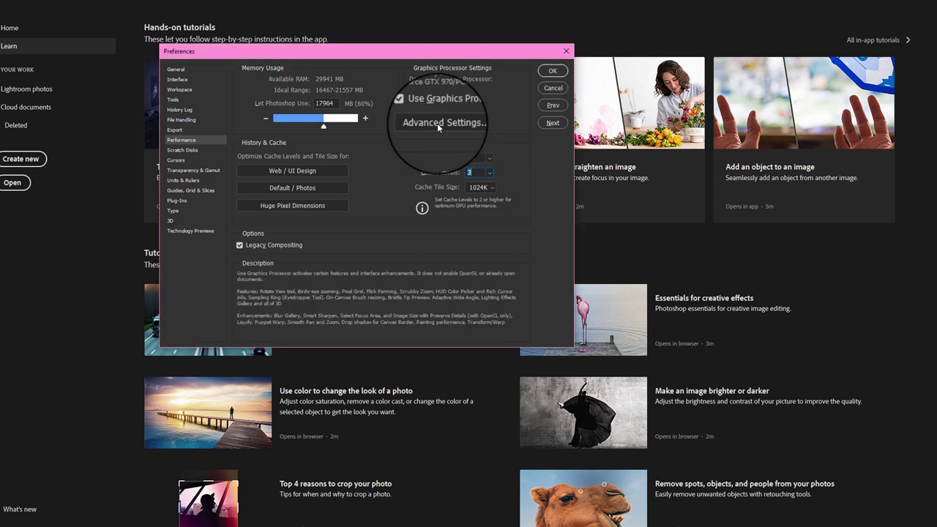
{"action": "left_click", "coordinate": [437, 123]}
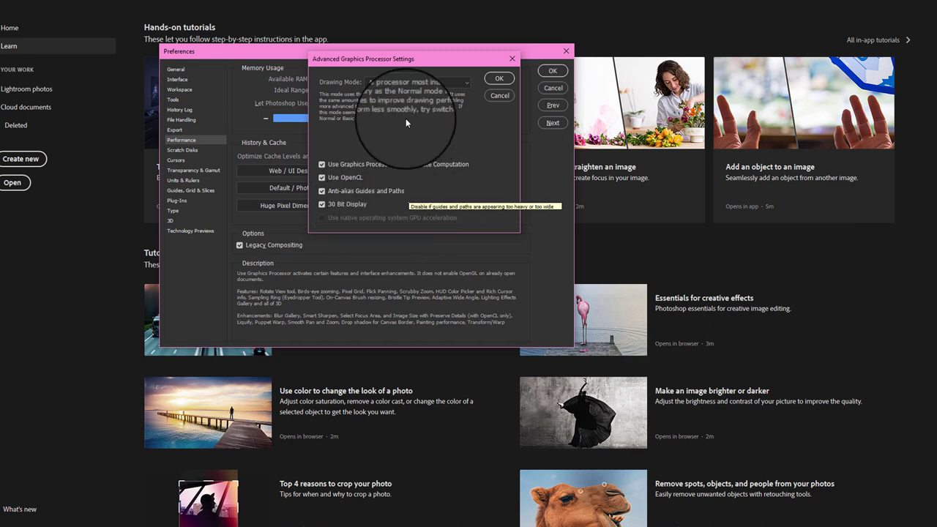
{"action": "left_click", "coordinate": [396, 85]}
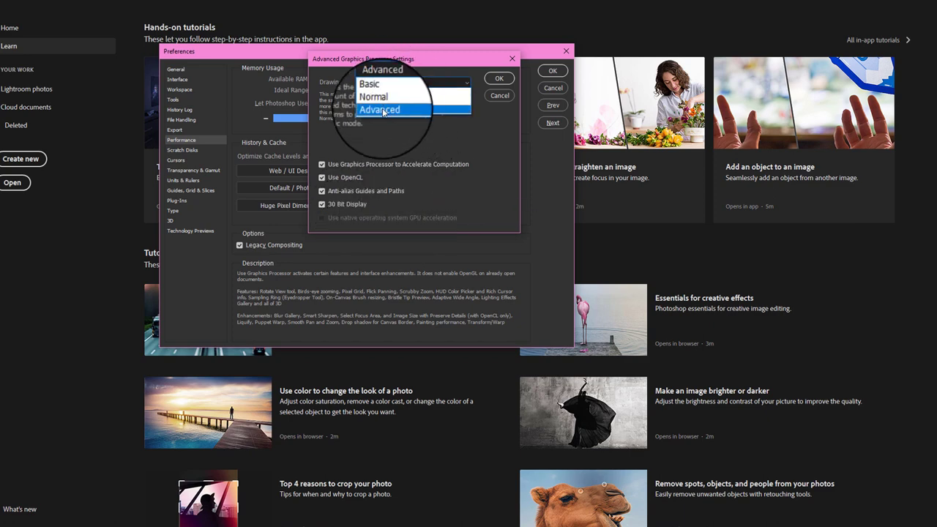
{"action": "left_click", "coordinate": [395, 110]}
{"action": "left_click", "coordinate": [392, 84]}
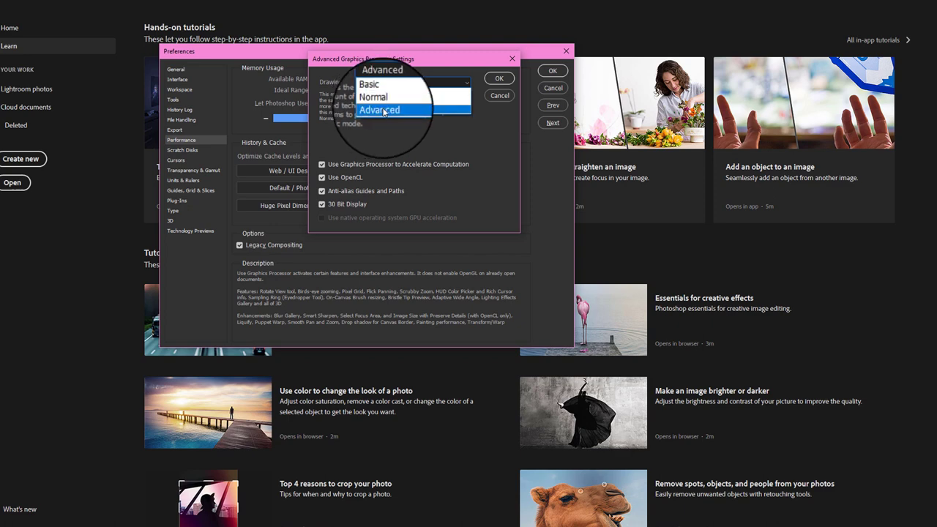
{"action": "left_click", "coordinate": [384, 111]}
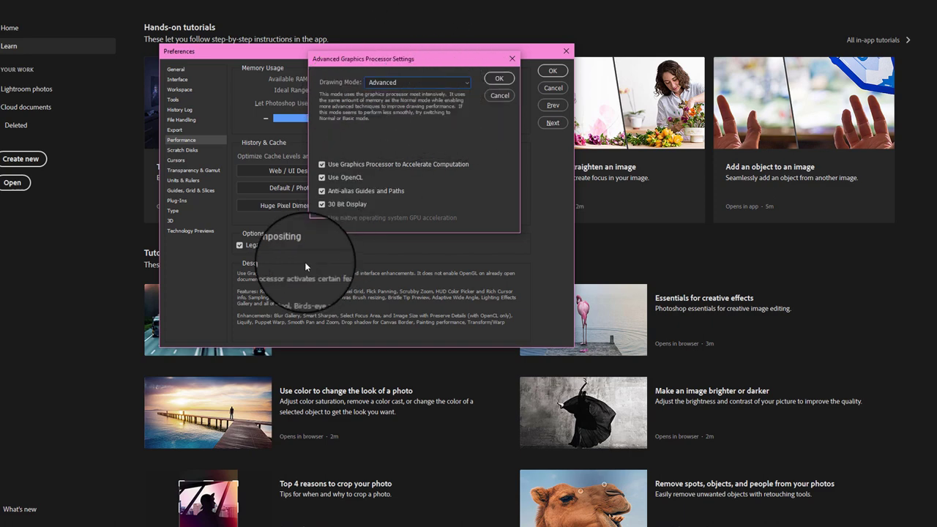
Step: Switch 30 Bit Display off and back on, and confirm the advanced graphics processor settings
{"action": "left_click", "coordinate": [322, 205]}
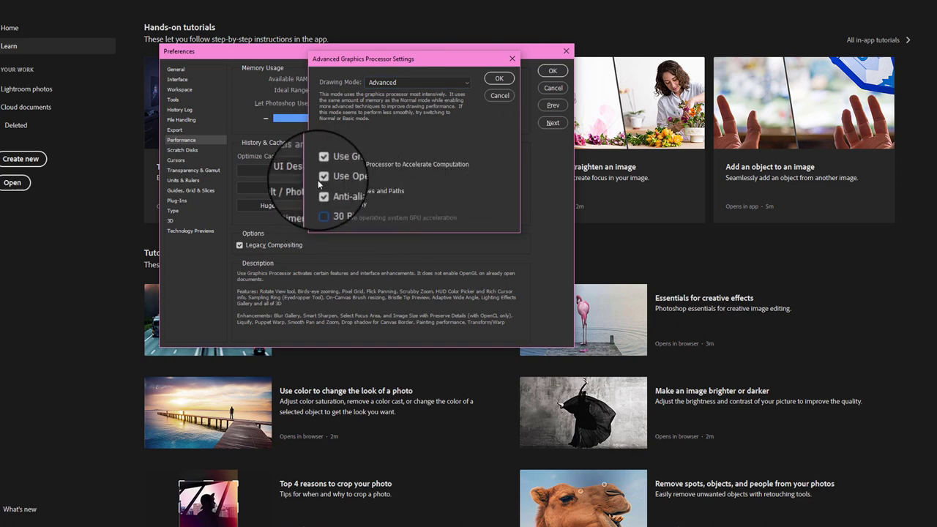
{"action": "left_click", "coordinate": [322, 207]}
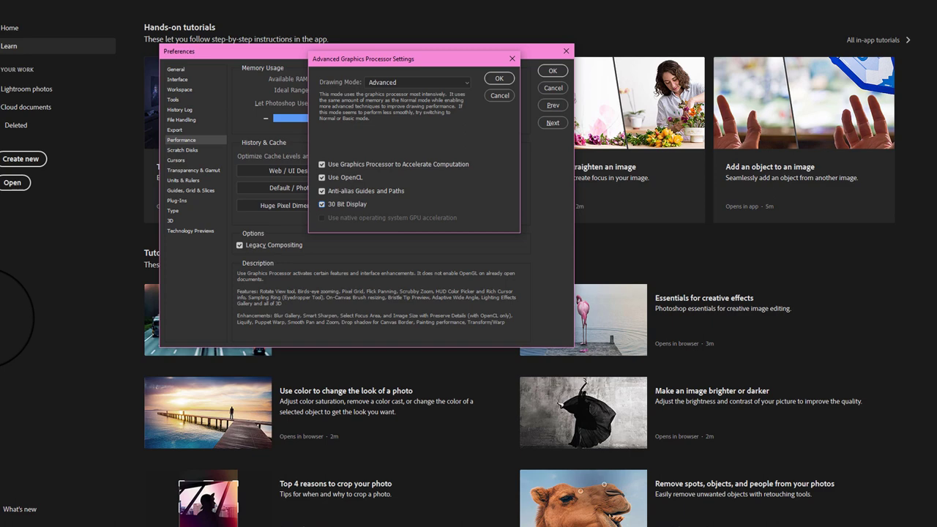
{"action": "left_click", "coordinate": [320, 204]}
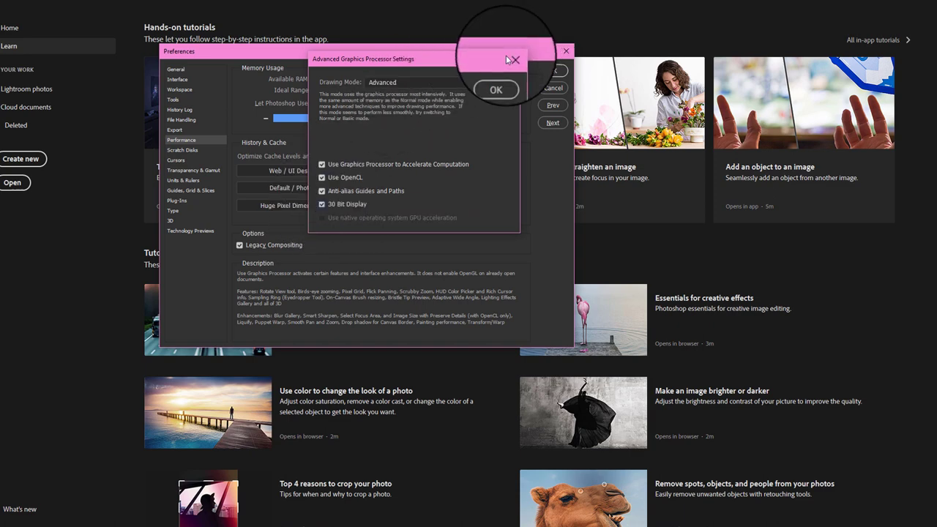
{"action": "left_click", "coordinate": [489, 82]}
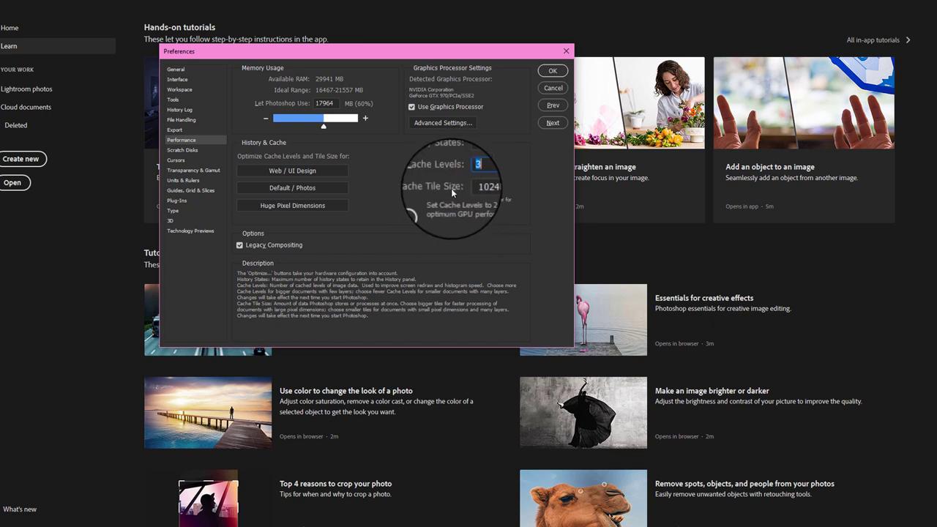
Step: Keep the Cache Tile Size at 1024K, try the Web / UI Design and Default / Photos optimizations, and apply Huge Pixel Dimensions
{"action": "left_click", "coordinate": [491, 188]}
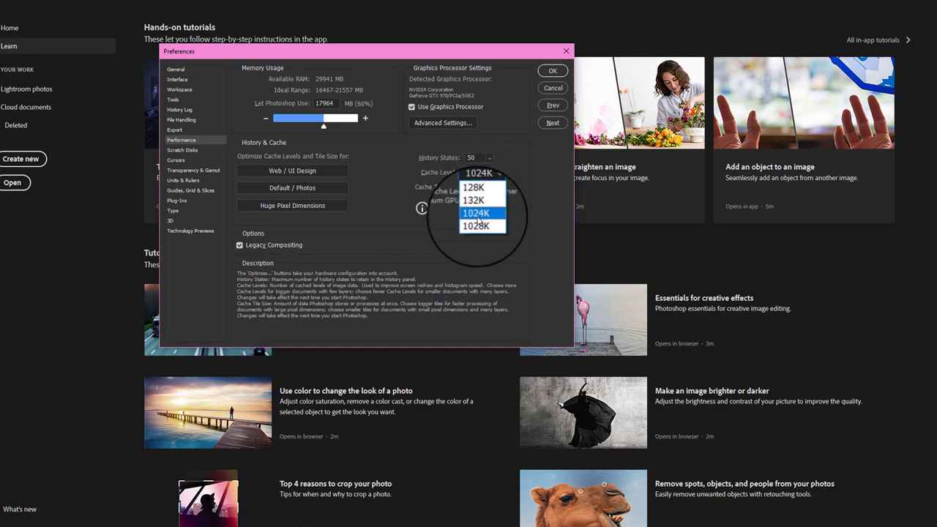
{"action": "left_click", "coordinate": [476, 211]}
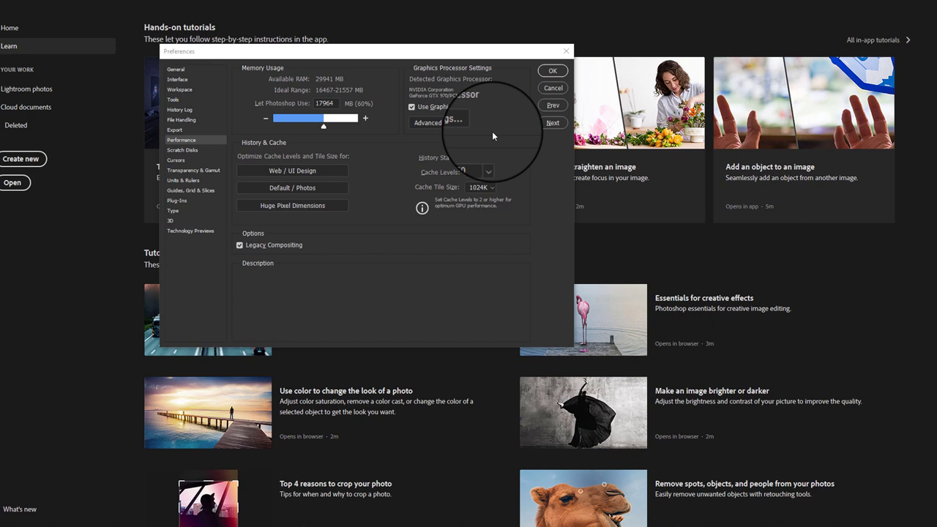
{"action": "left_click", "coordinate": [284, 169]}
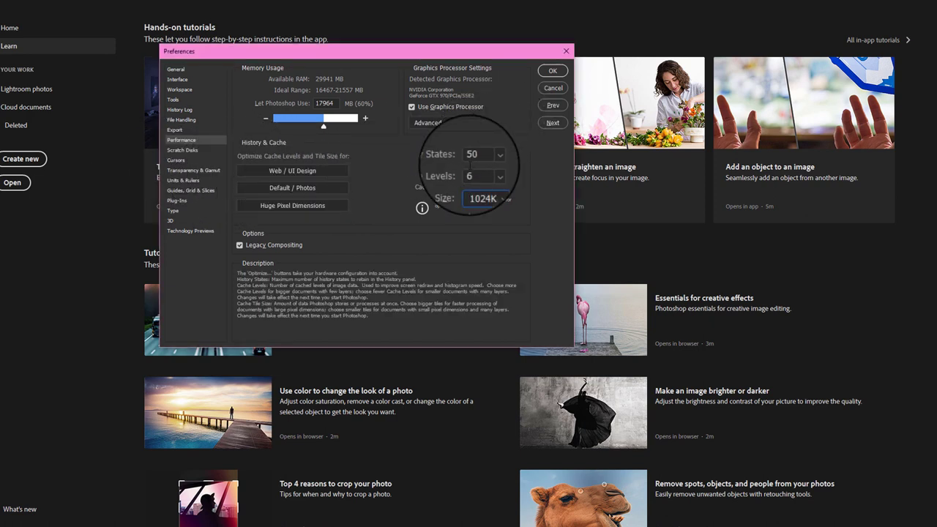
{"action": "left_click", "coordinate": [274, 190]}
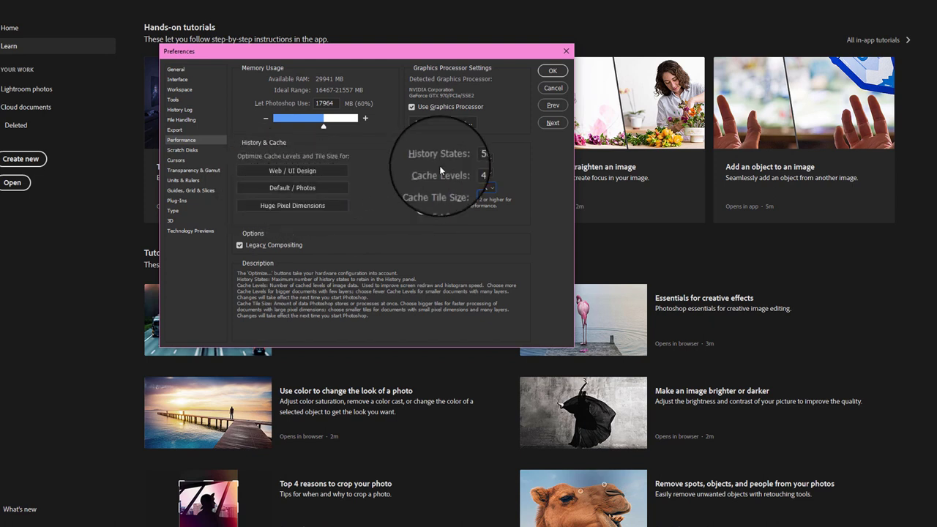
{"action": "left_click", "coordinate": [273, 205]}
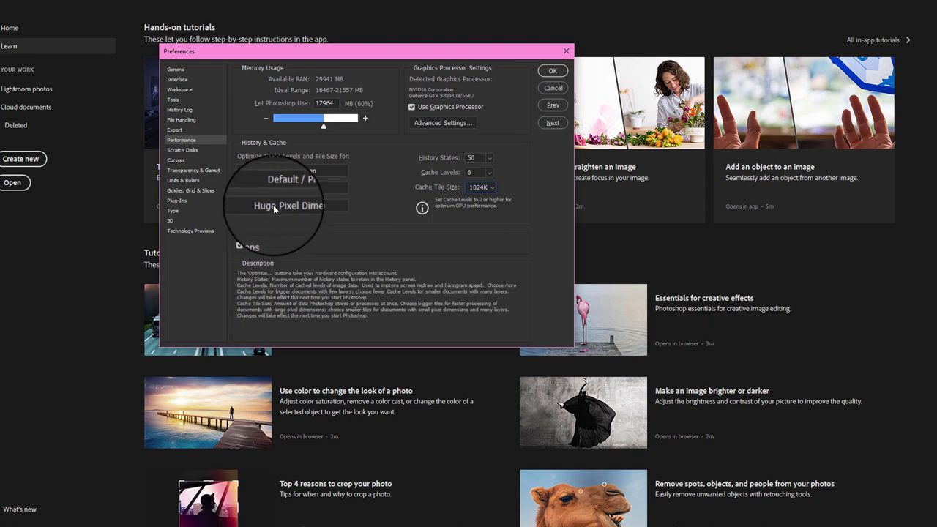
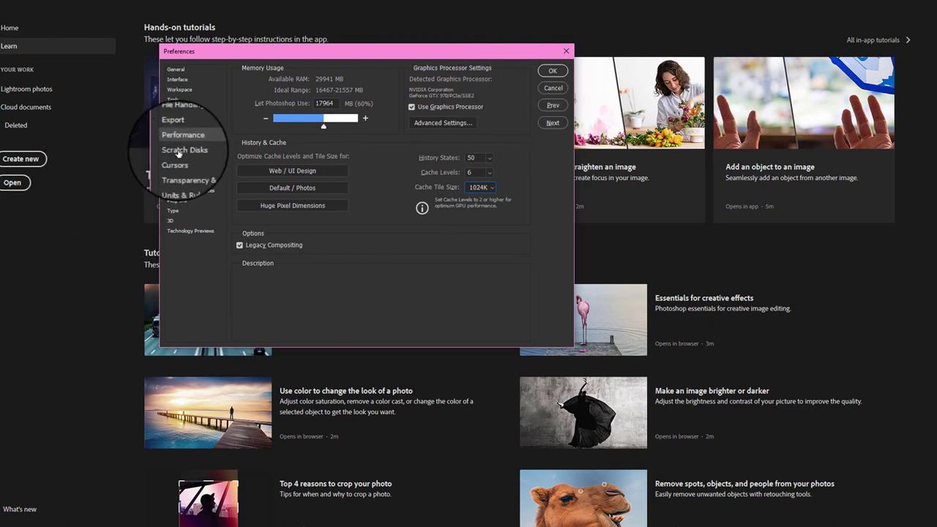
Step: View the Scratch Disks preferences, and in the Cursors preferences set other cursors to Precise and painting cursors to Normal Brush Tip
{"action": "left_click", "coordinate": [181, 150]}
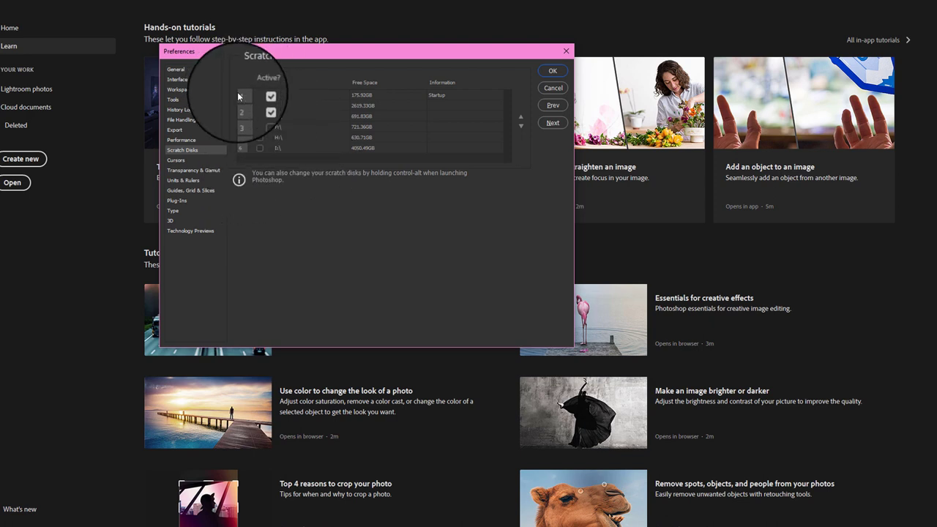
{"action": "left_click", "coordinate": [179, 163]}
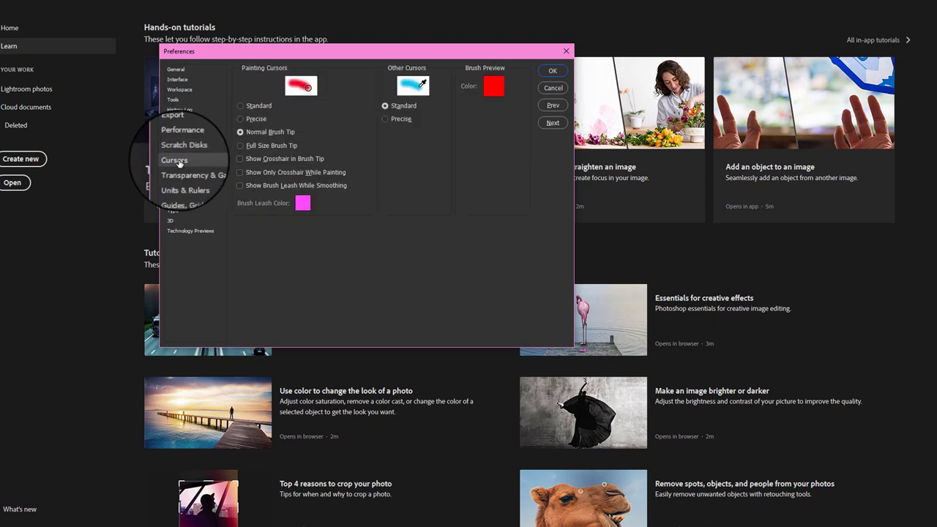
{"action": "left_click", "coordinate": [240, 120]}
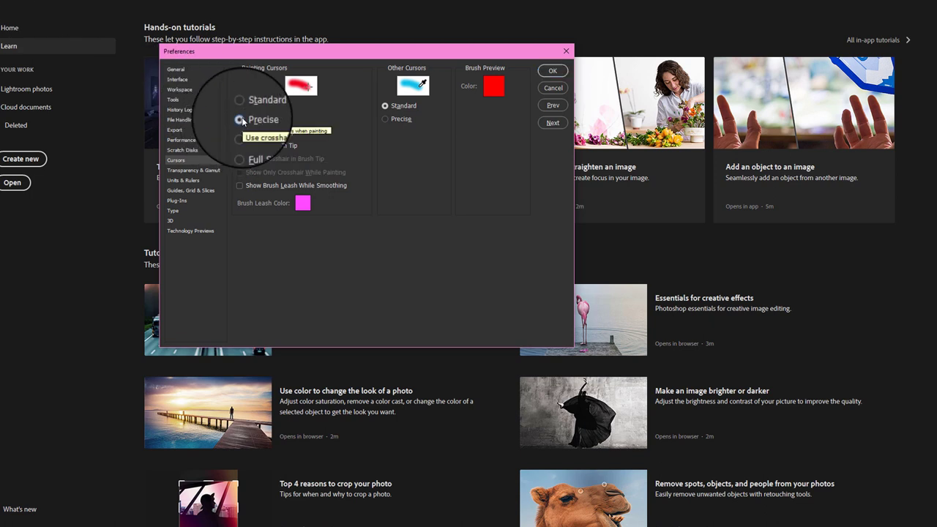
{"action": "left_click", "coordinate": [391, 120]}
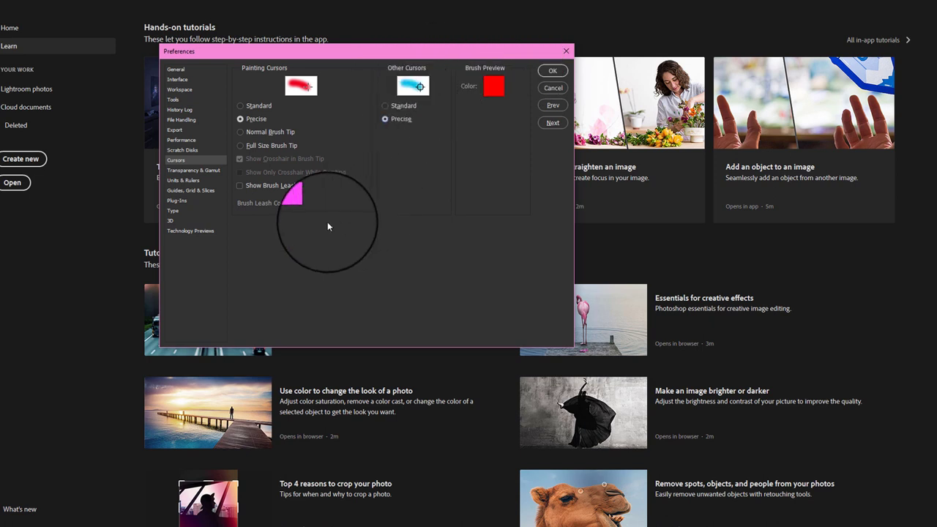
{"action": "left_click", "coordinate": [241, 131]}
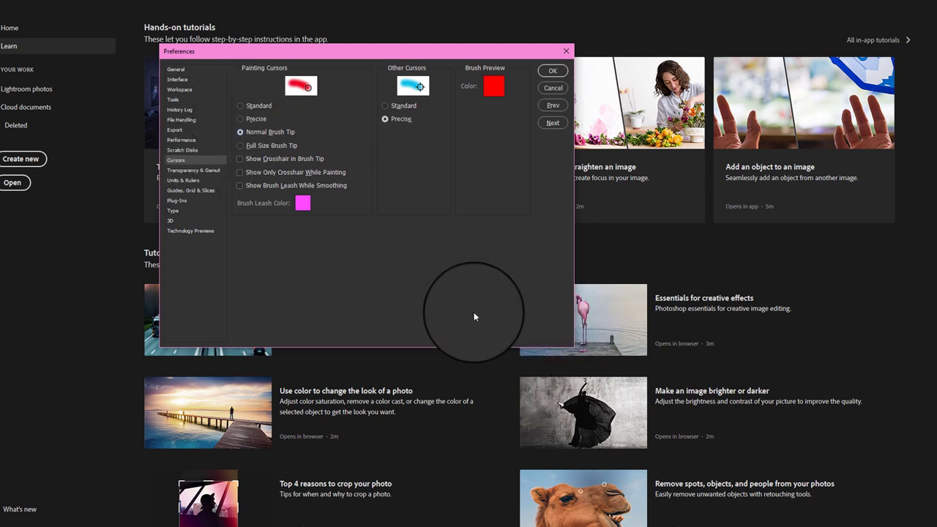
Step: Try the None and Small transparency grid sizes in the Transparency & Gamut preferences, and set the grid size back to Medium
{"action": "left_click", "coordinate": [194, 172]}
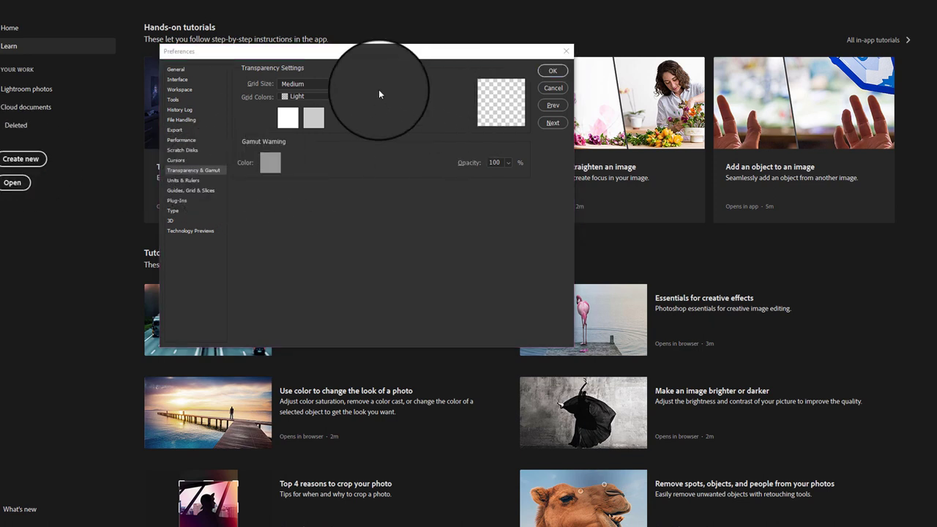
{"action": "left_click", "coordinate": [294, 85]}
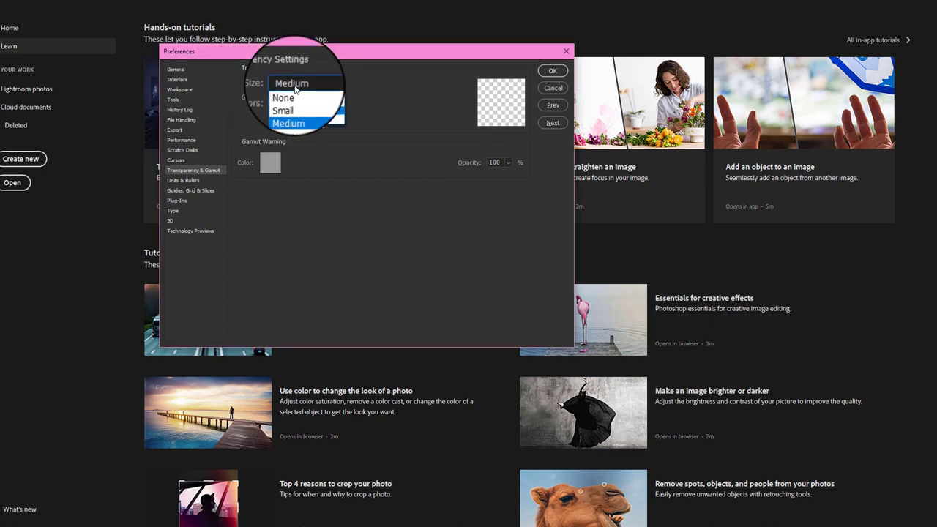
{"action": "left_click", "coordinate": [294, 92]}
{"action": "left_click", "coordinate": [293, 82]}
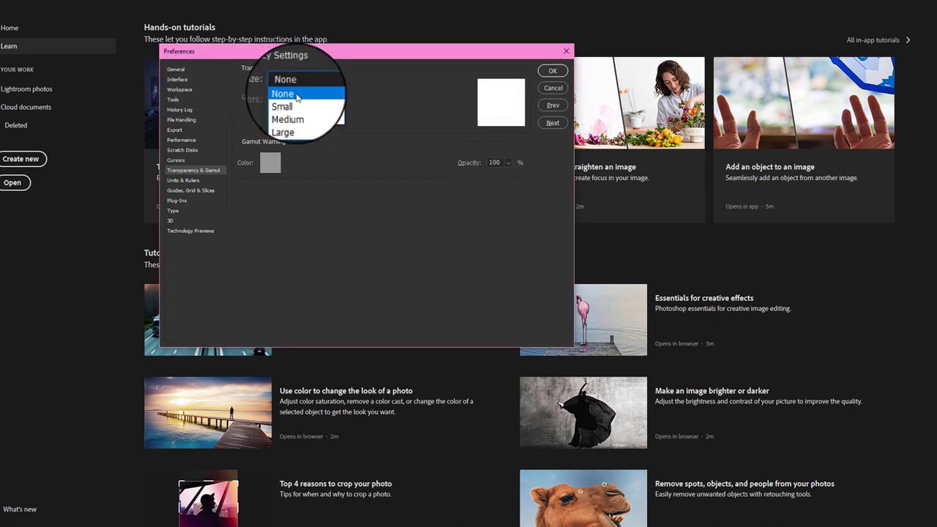
{"action": "left_click", "coordinate": [291, 93]}
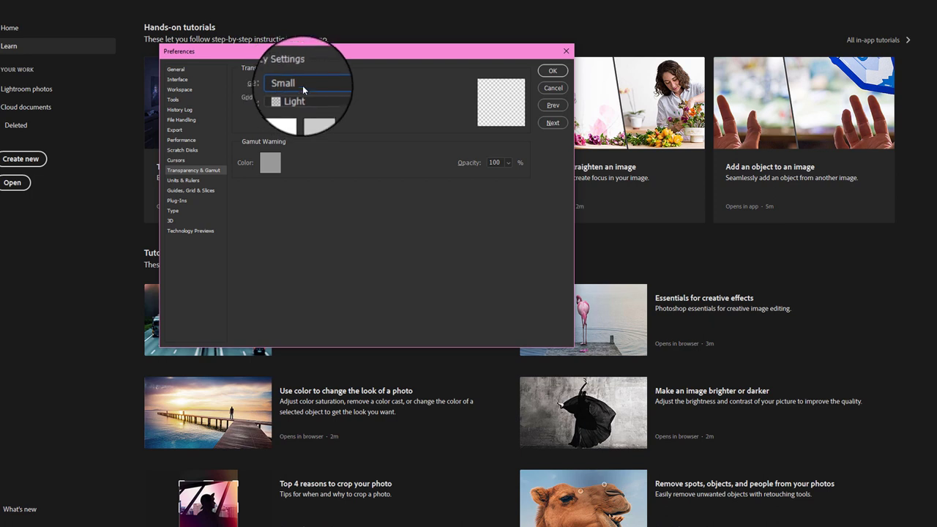
{"action": "left_click", "coordinate": [293, 83]}
{"action": "left_click", "coordinate": [287, 111]}
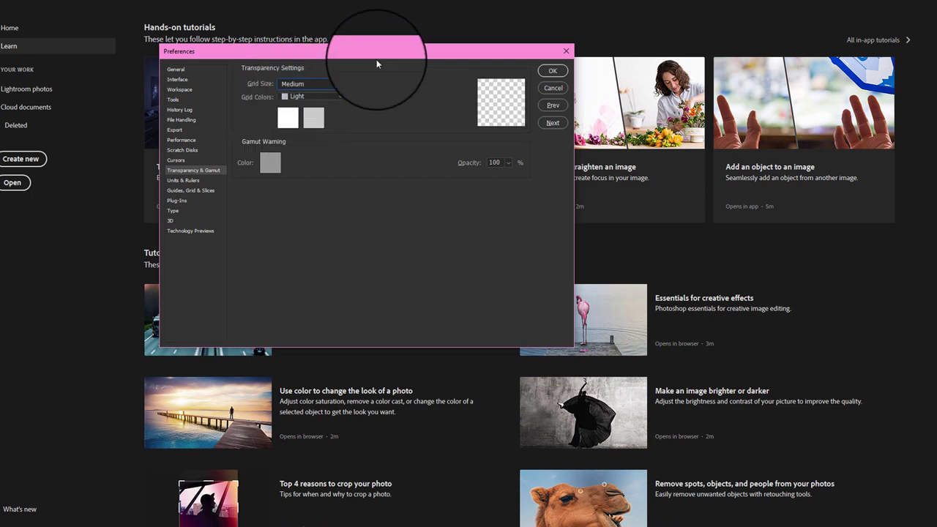
Step: View the transparency Grid Colors choices, keeping Light
{"action": "left_click", "coordinate": [308, 96]}
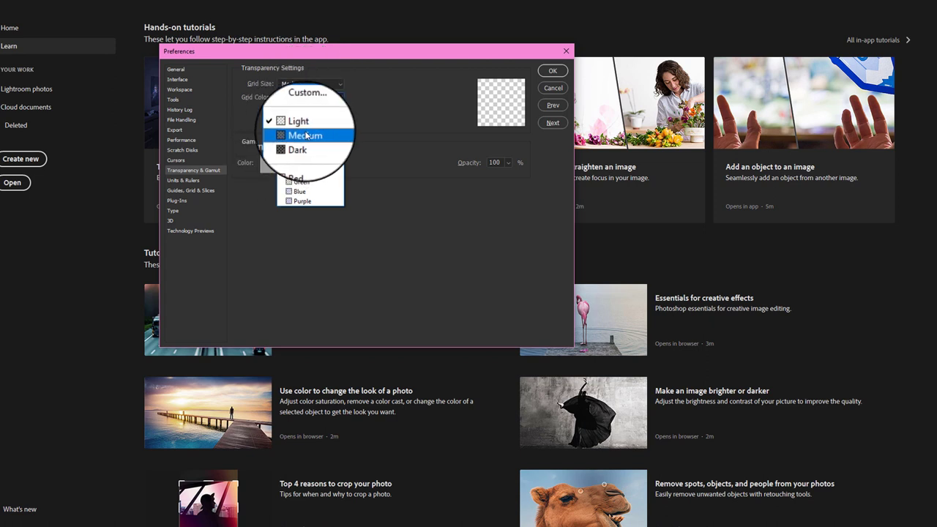
{"action": "left_click", "coordinate": [320, 126]}
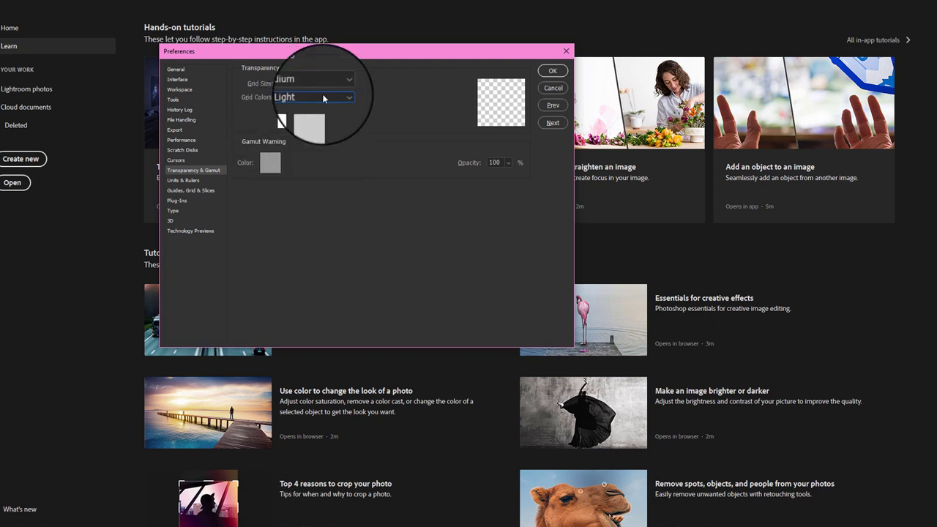
{"action": "left_click", "coordinate": [322, 95]}
{"action": "left_click", "coordinate": [440, 94]}
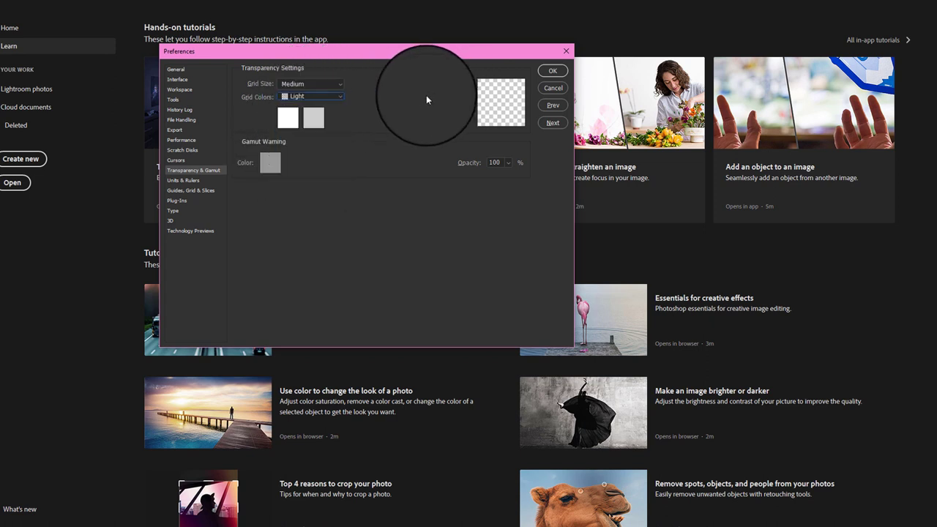
Step: Set the ruler units to Pixels in the Units & Rulers preferences
{"action": "left_click", "coordinate": [183, 180]}
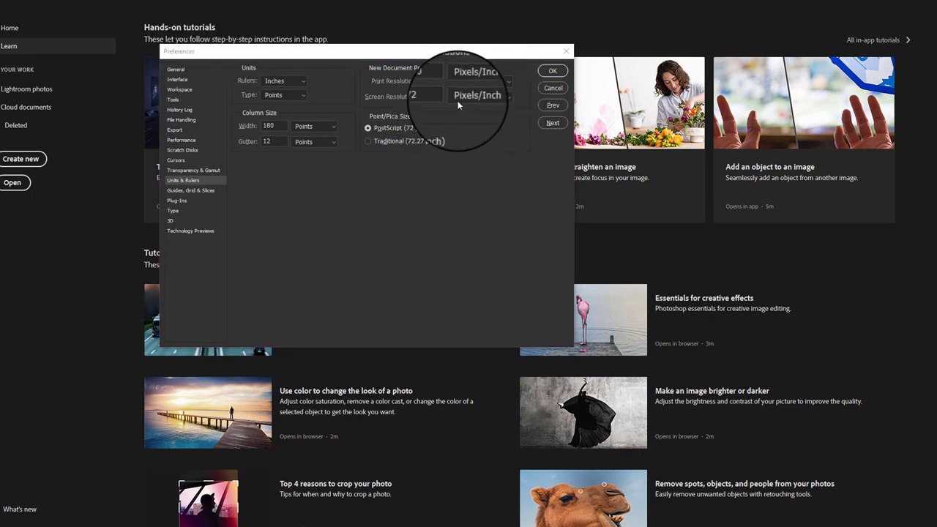
{"action": "left_click", "coordinate": [287, 81]}
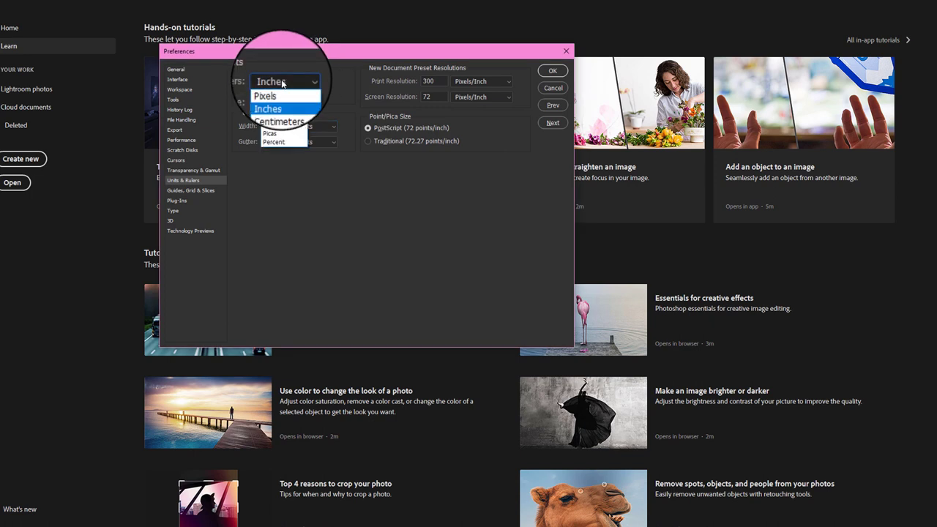
{"action": "left_click", "coordinate": [277, 89]}
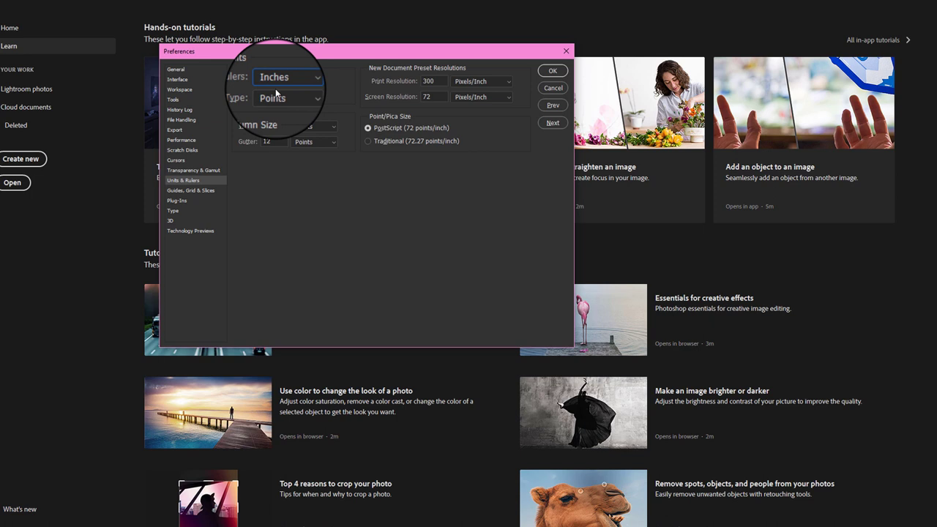
{"action": "left_click", "coordinate": [282, 83]}
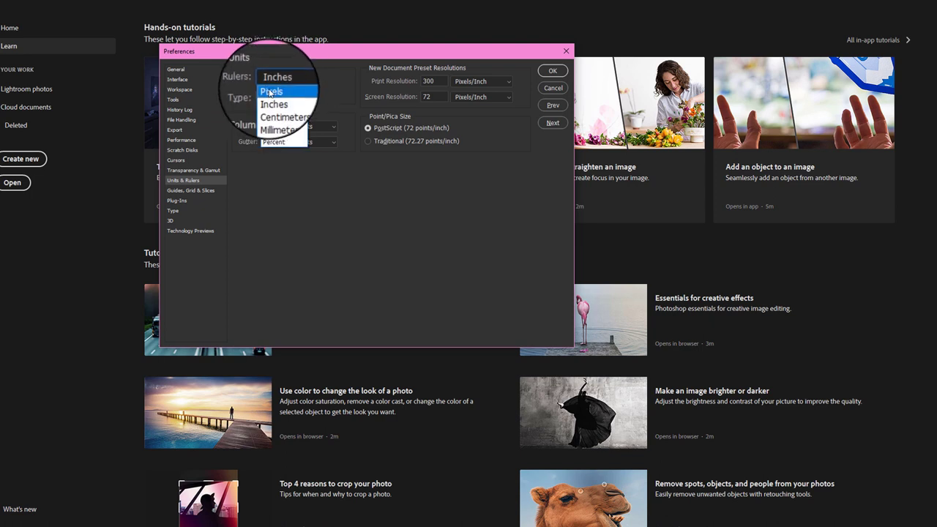
{"action": "left_click", "coordinate": [270, 91]}
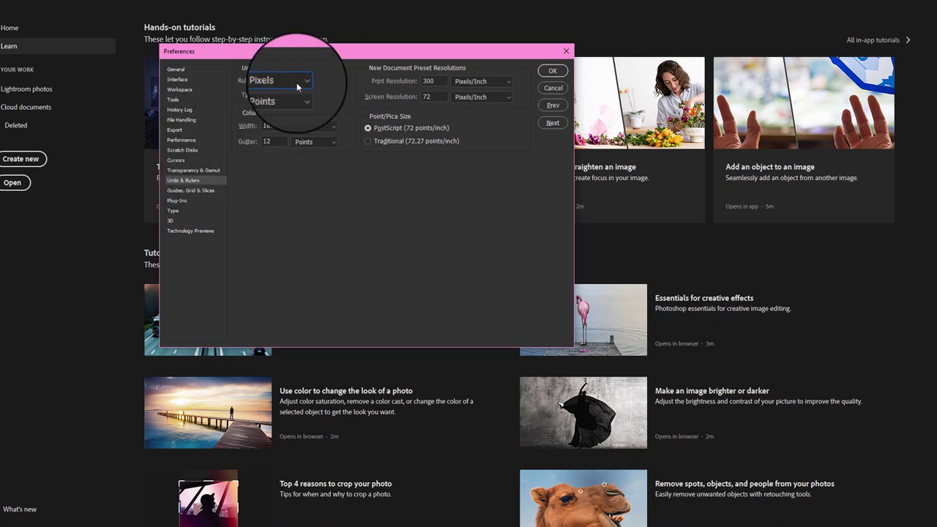
{"action": "left_click", "coordinate": [285, 80]}
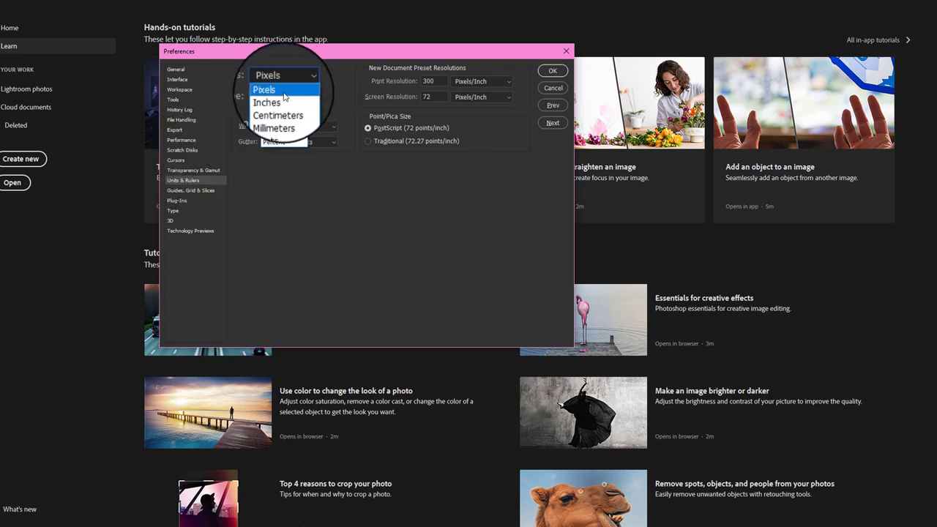
{"action": "left_click", "coordinate": [243, 94]}
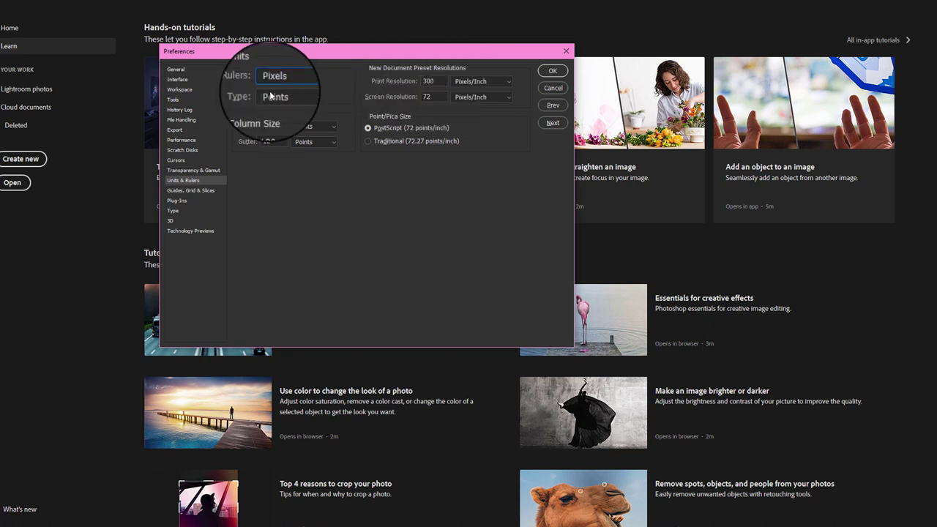
Step: View the screen resolution preset and the Guides, Grid & Slices, Plug-Ins and Type preferences
{"action": "left_click", "coordinate": [430, 96]}
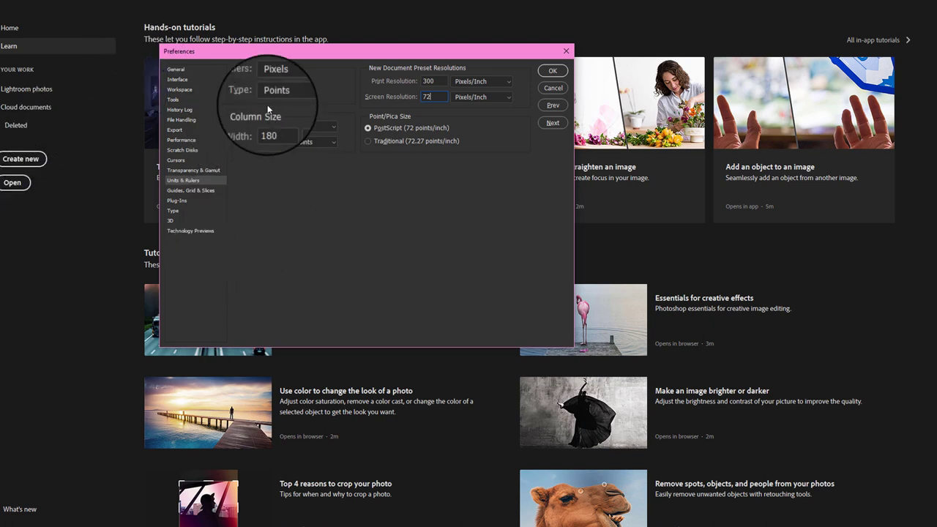
{"action": "left_click", "coordinate": [185, 190]}
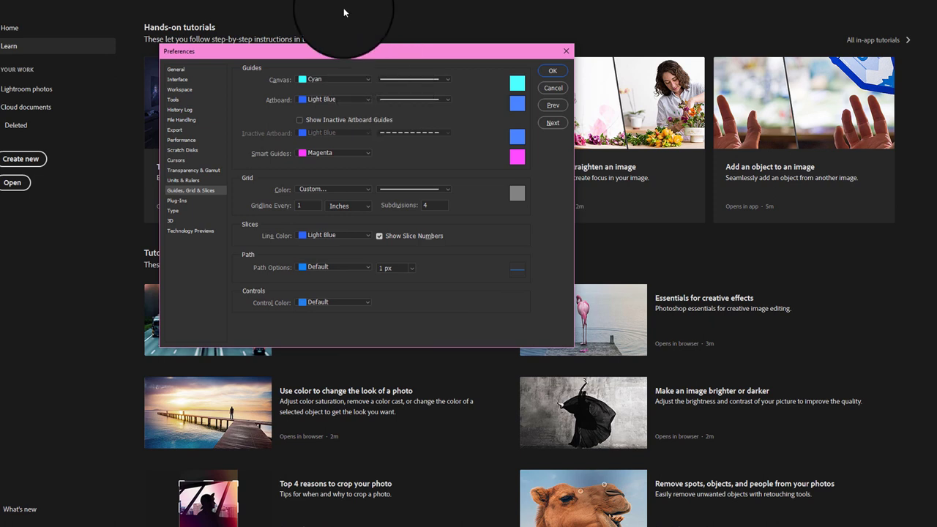
{"action": "left_click", "coordinate": [179, 202]}
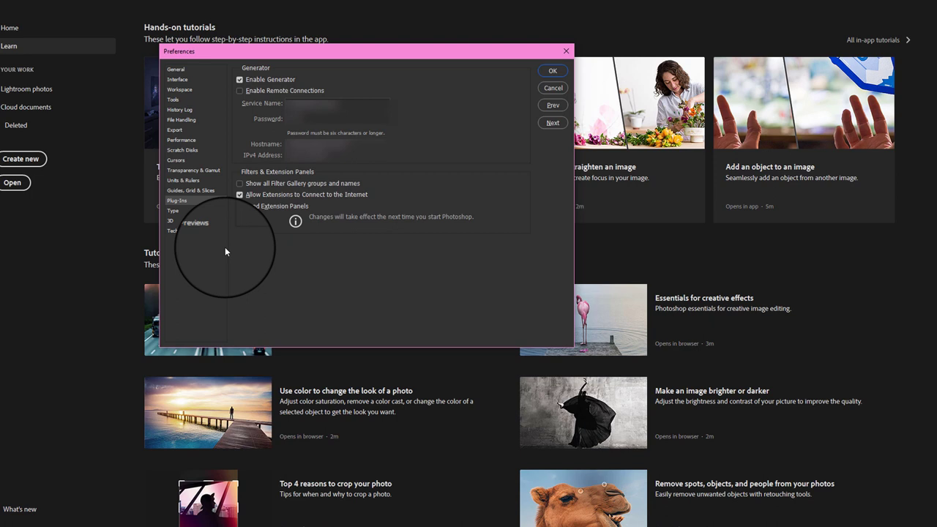
{"action": "left_click", "coordinate": [173, 211]}
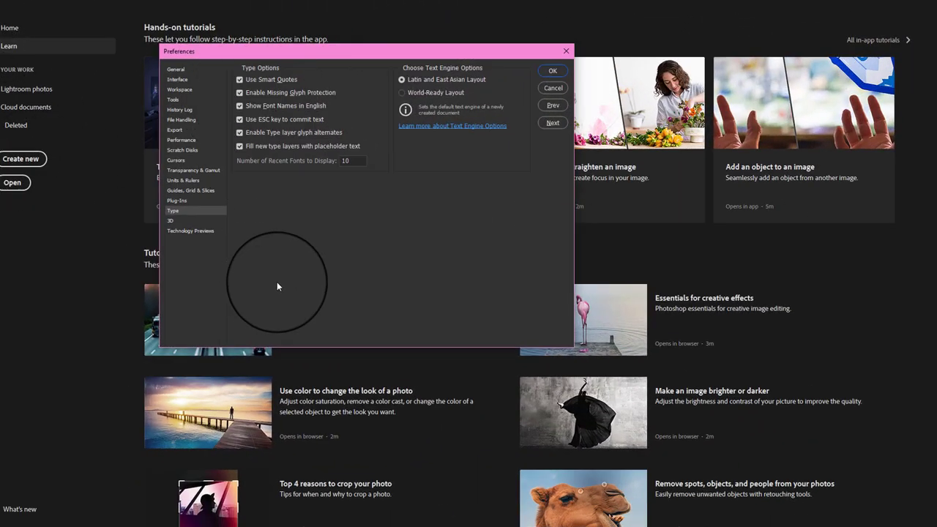
Step: Set the type units to Pixels in the Units & Rulers preferences
{"action": "left_click", "coordinate": [183, 180]}
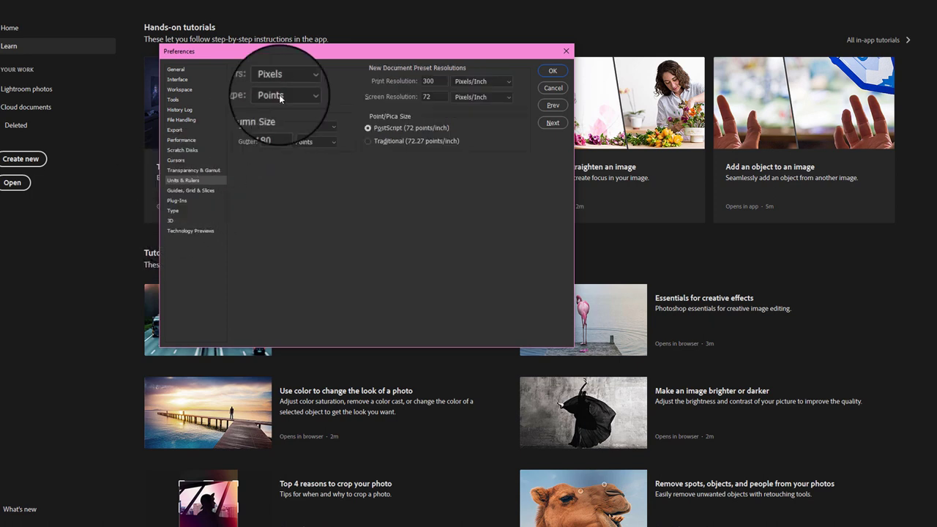
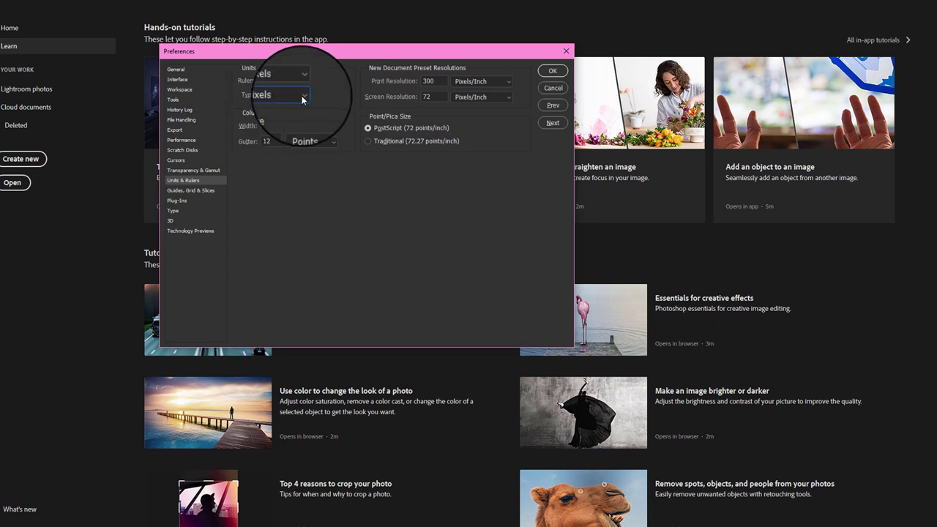
Step: In the Type preferences, set the number of recent fonts to 20 and turn off filling new type layers with placeholder text
{"action": "left_click", "coordinate": [179, 211]}
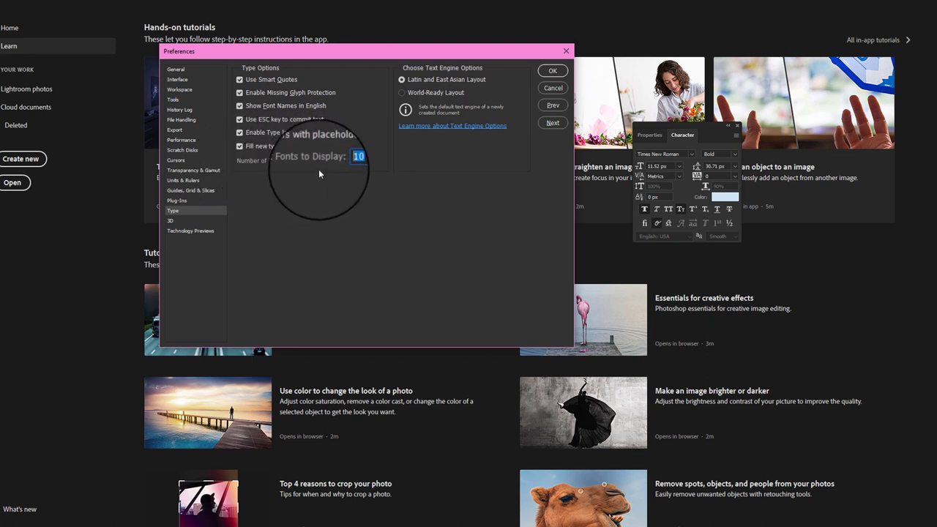
{"action": "type", "text": "30"}
{"action": "key", "text": "Tab"}
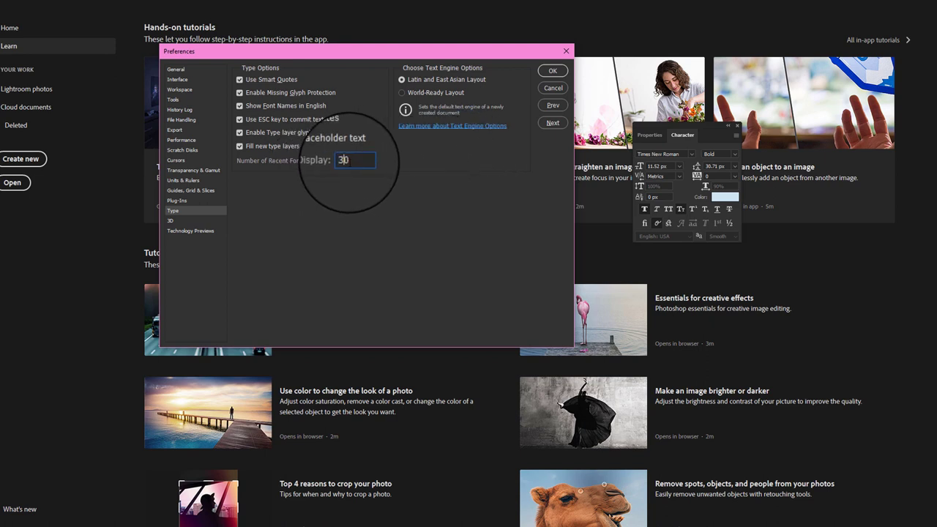
{"action": "type", "text": "20"}
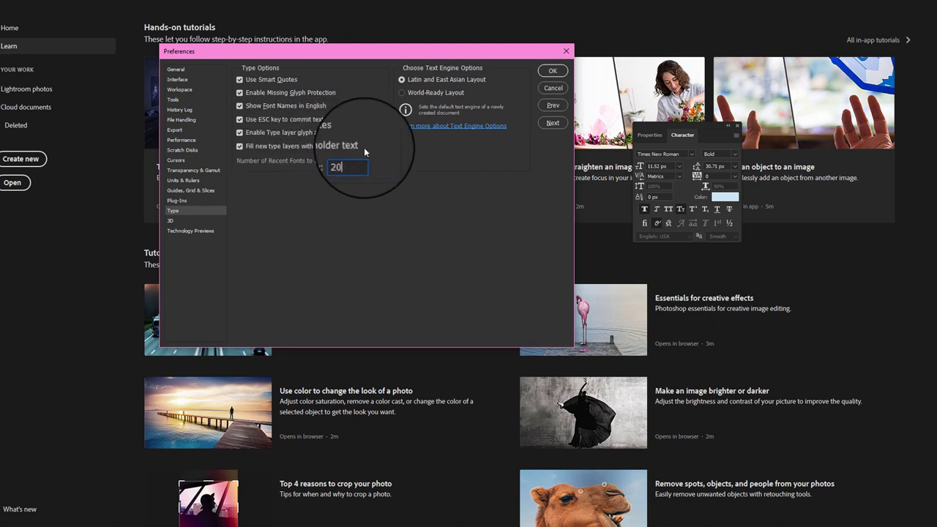
{"action": "left_click", "coordinate": [240, 147]}
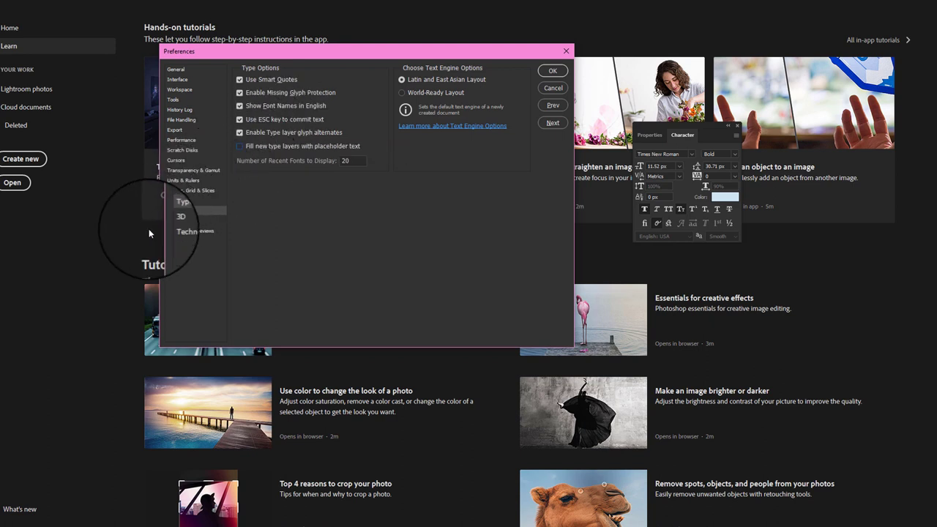
Step: View the 3D preferences, enable Preserve Details 2.0 Upscale in the Technology Previews, and apply the preferences
{"action": "left_click", "coordinate": [173, 222]}
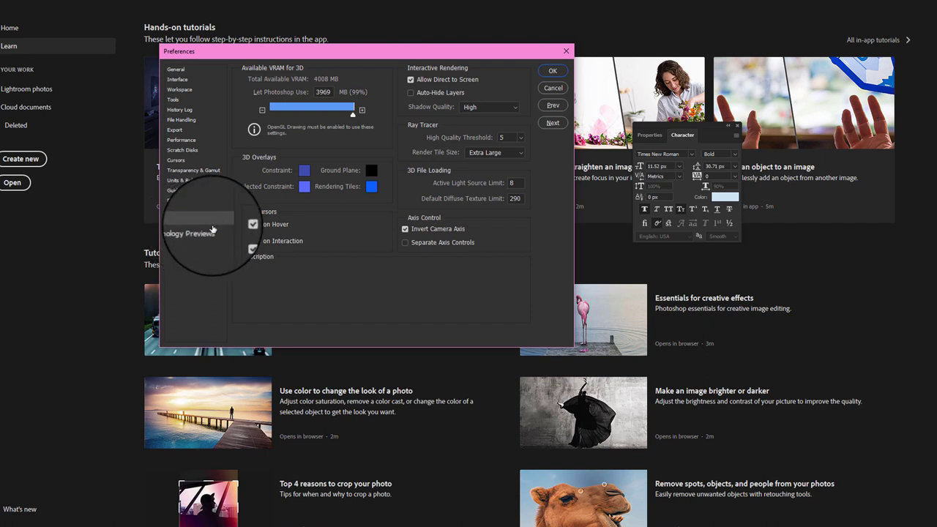
{"action": "left_click", "coordinate": [192, 231]}
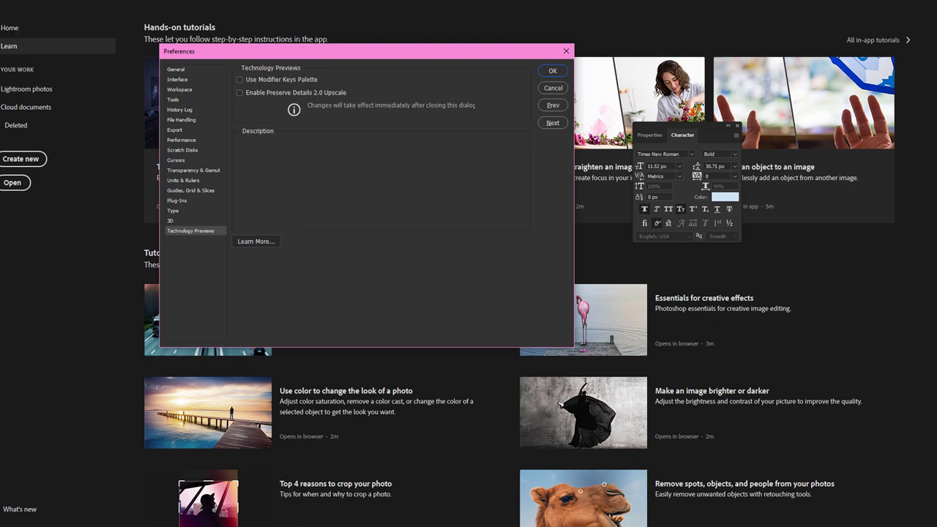
{"action": "left_click", "coordinate": [239, 92]}
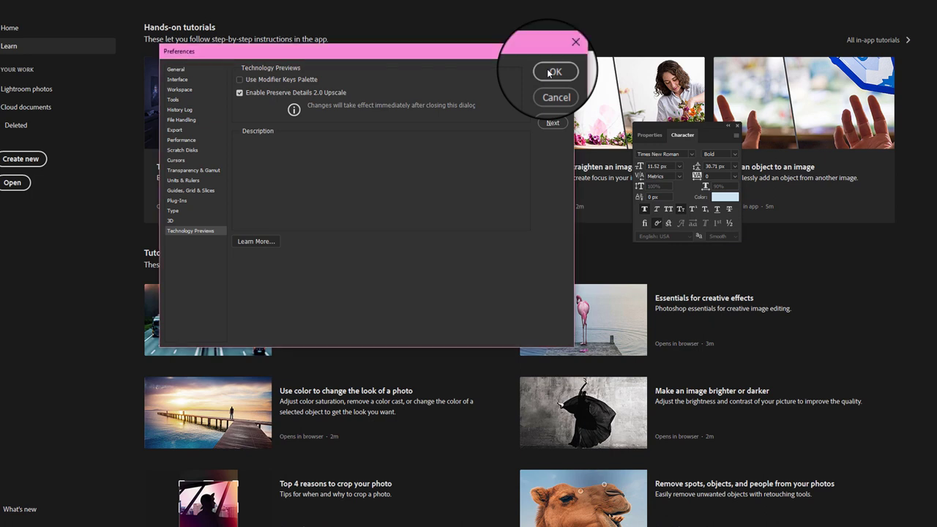
{"action": "left_click", "coordinate": [549, 72]}
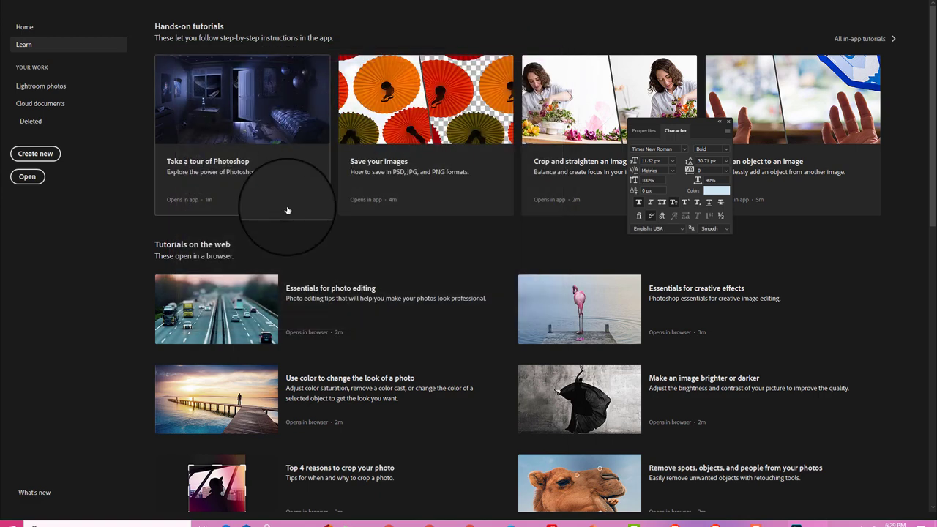
Step: Examine the working spaces, color management policies and conversion options in the Color Settings, and close them without changes
{"action": "left_click", "coordinate": [28, 1]}
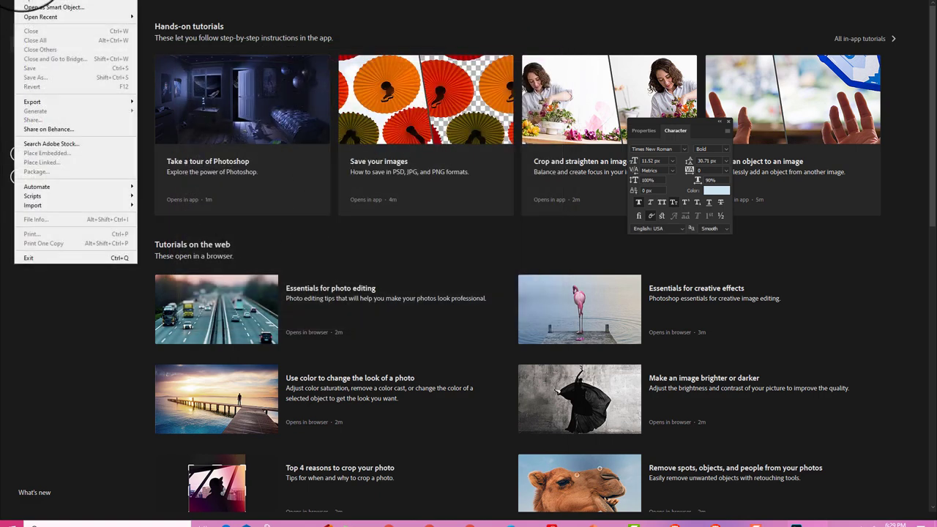
{"action": "left_click", "coordinate": [33, 257]}
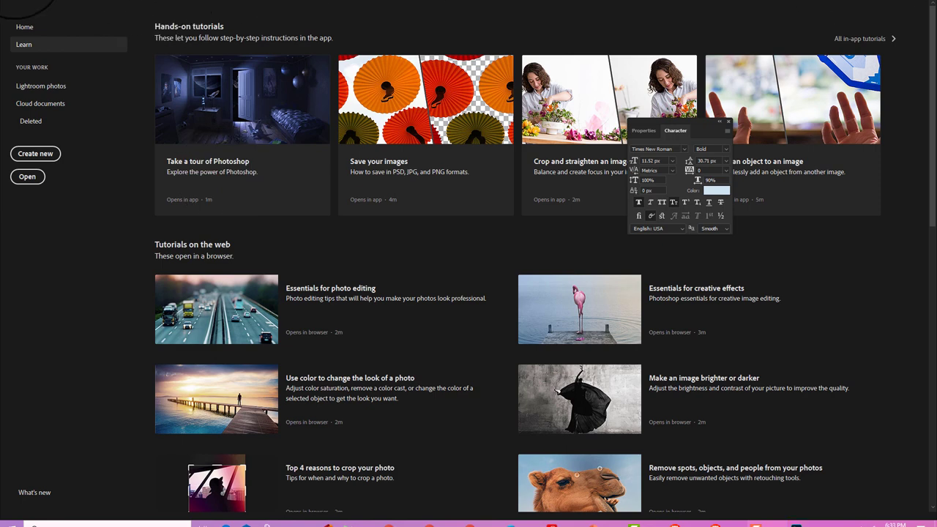
{"action": "left_click", "coordinate": [47, 0]}
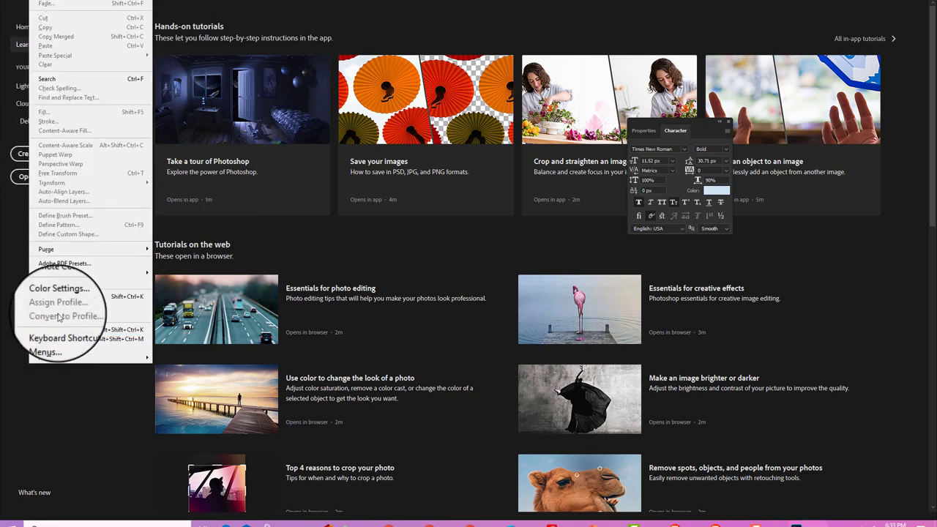
{"action": "left_click", "coordinate": [60, 297]}
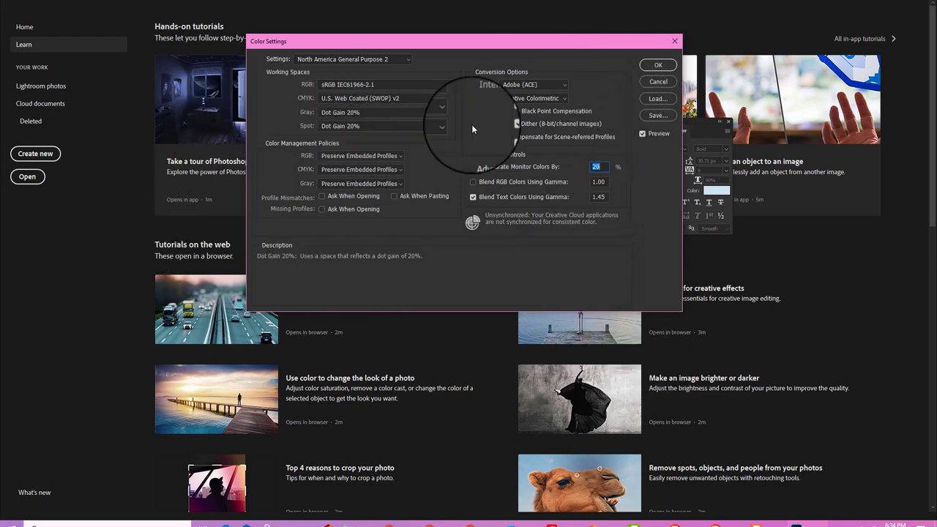
{"action": "left_click_drag", "start_coordinate": [627, 41], "coordinate": [569, 77]}
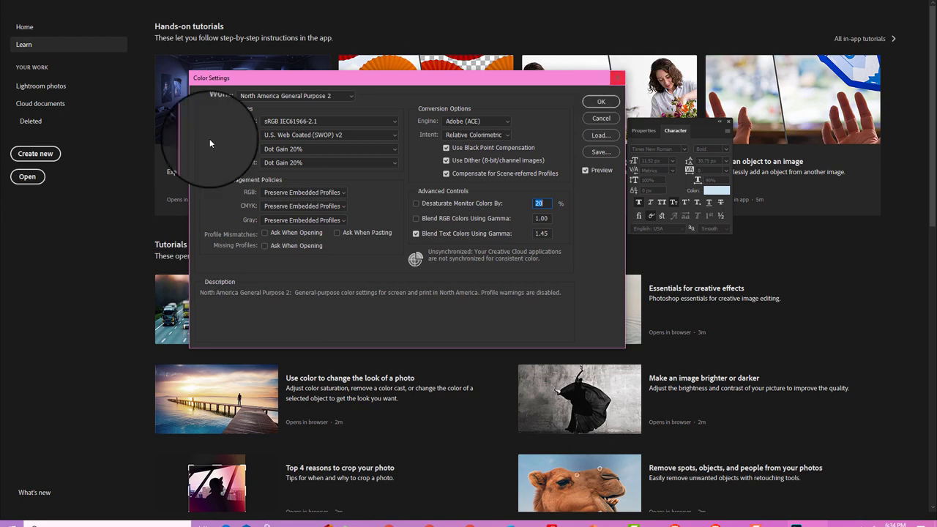
{"action": "left_click", "coordinate": [617, 80]}
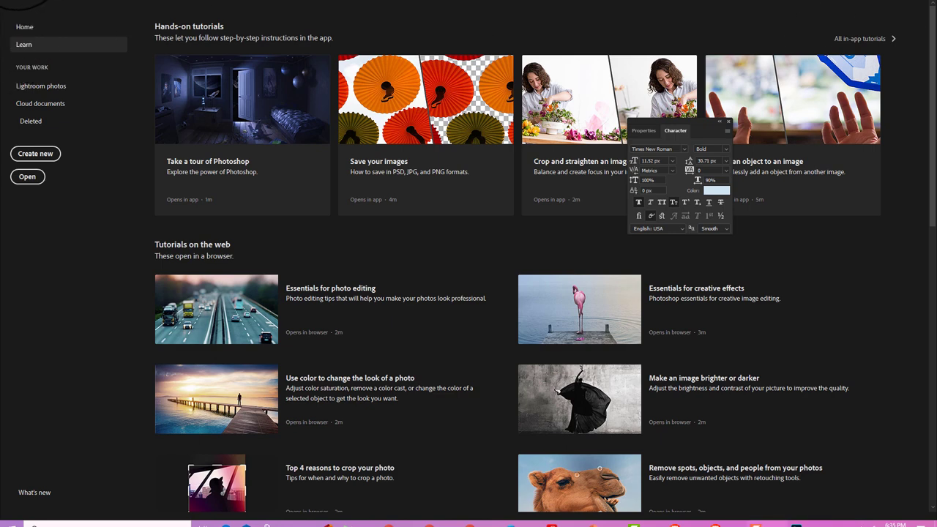
Step: Create a new custom document of 3000 x 3000 pixels at 72 pixels/inch with a white background
{"action": "left_click", "coordinate": [22, 0]}
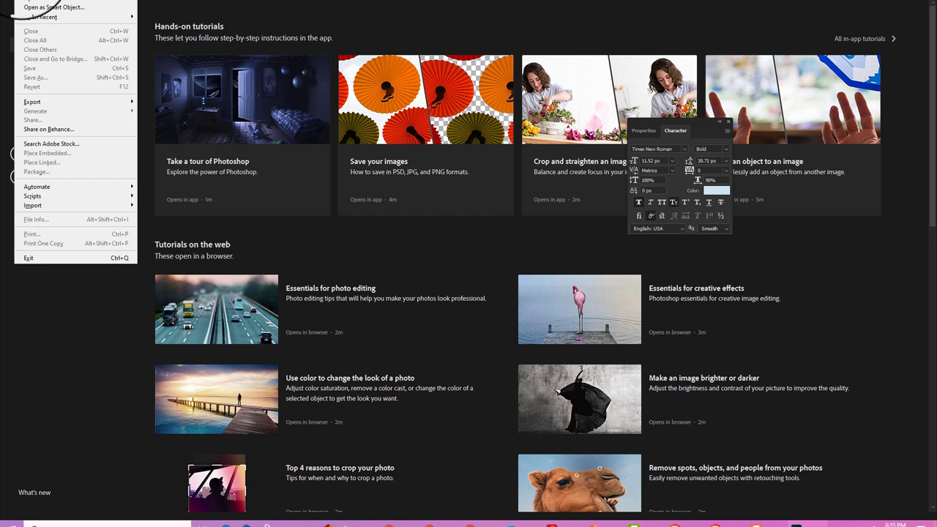
{"action": "left_click", "coordinate": [33, 0]}
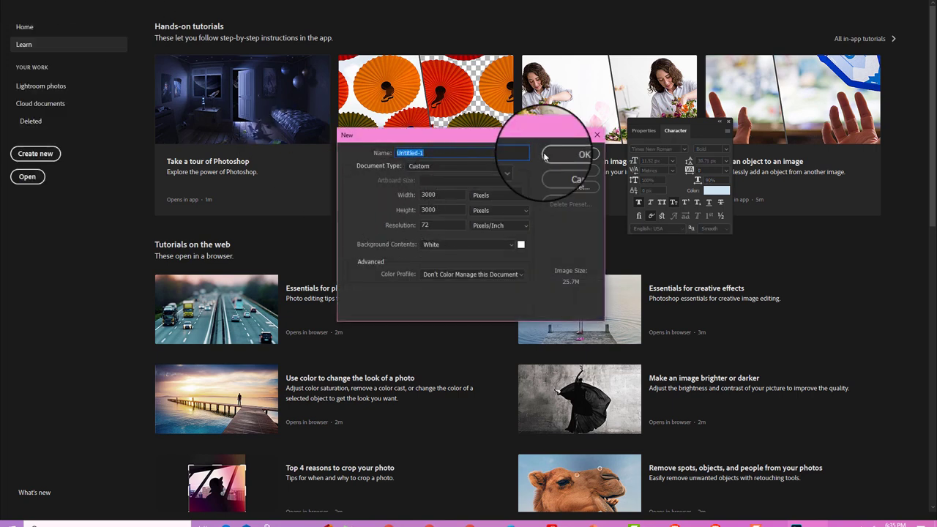
{"action": "left_click", "coordinate": [579, 155]}
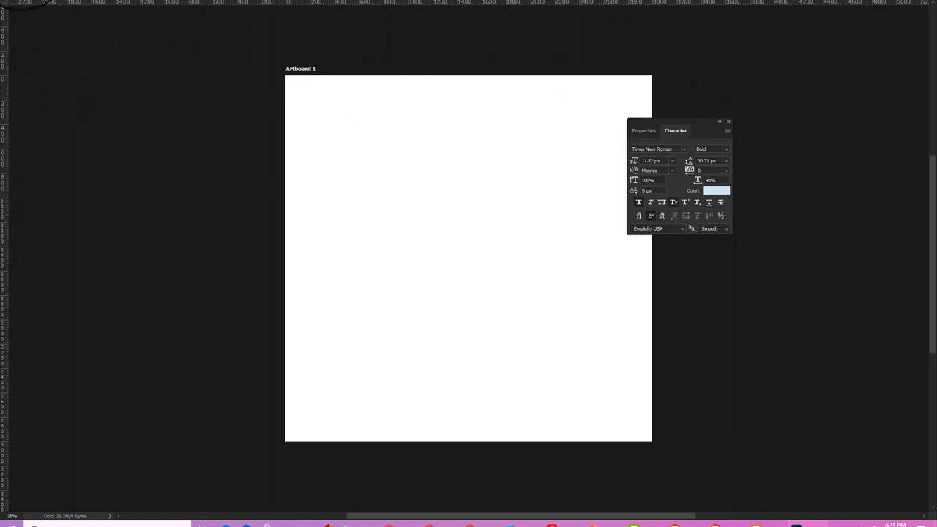
{"action": "left_click", "coordinate": [33, 0]}
{"action": "left_click", "coordinate": [33, 2]}
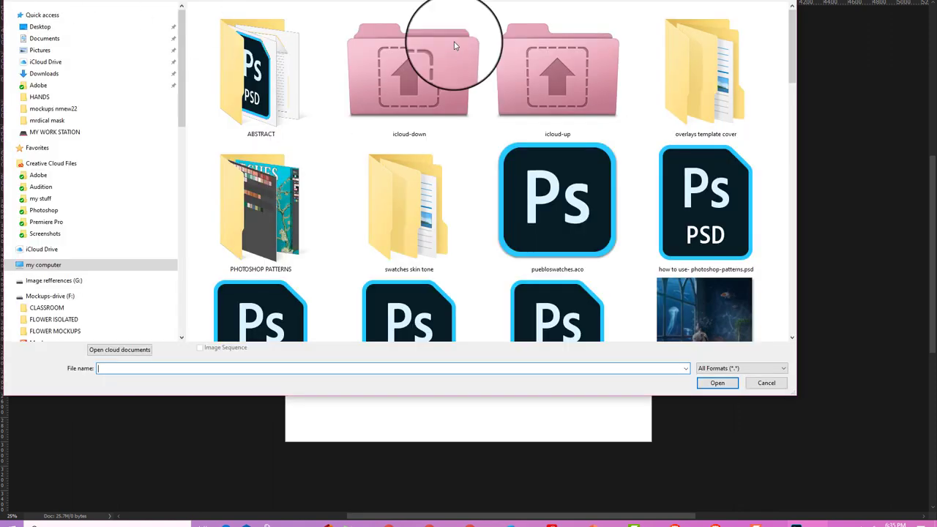
{"action": "key", "text": "Escape"}
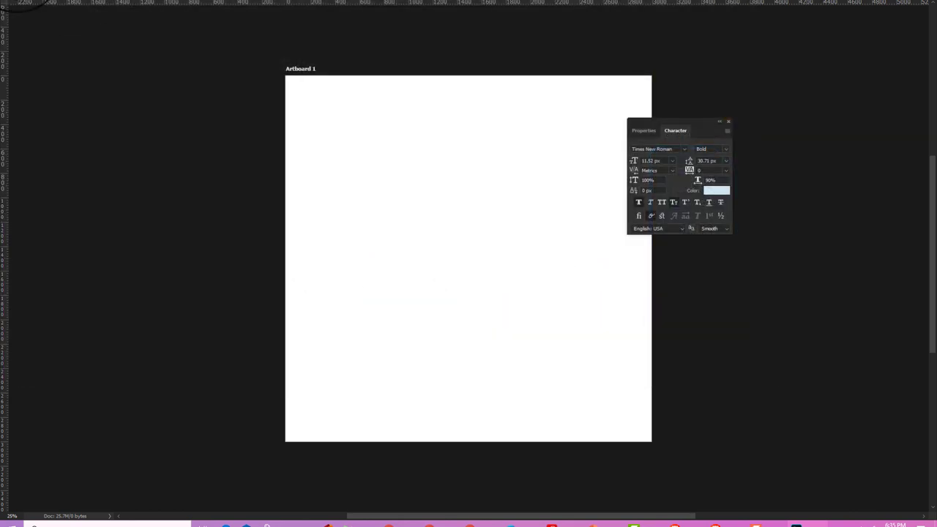
Step: Create a second new document using the Photo document type
{"action": "left_click", "coordinate": [33, 1]}
{"action": "left_click", "coordinate": [33, 3]}
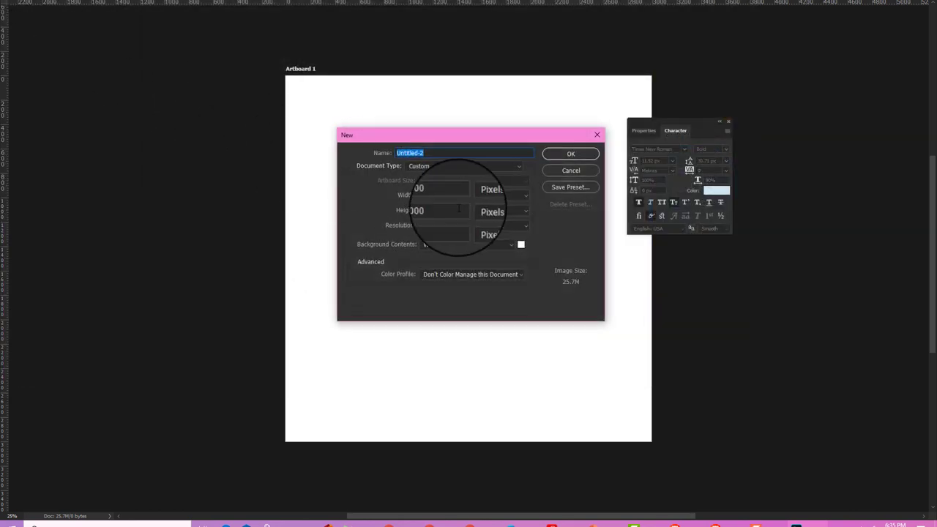
{"action": "left_click", "coordinate": [436, 166]}
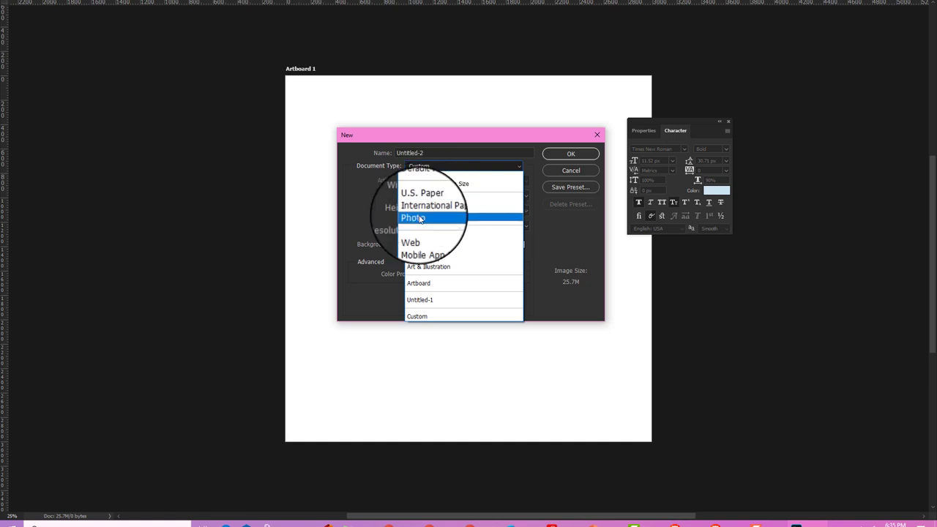
{"action": "left_click", "coordinate": [421, 219]}
{"action": "left_click", "coordinate": [571, 155]}
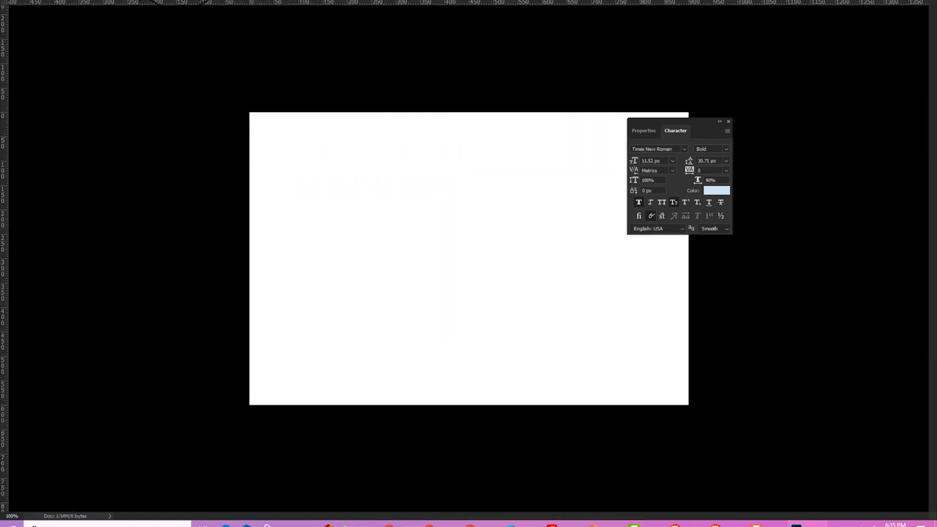
Step: Switch the workspace to Essentials (Default)
{"action": "left_click", "coordinate": [203, 2]}
{"action": "left_click", "coordinate": [206, 2]}
{"action": "left_click", "coordinate": [165, 2]}
{"action": "mouse_move", "coordinate": [201, 2]}
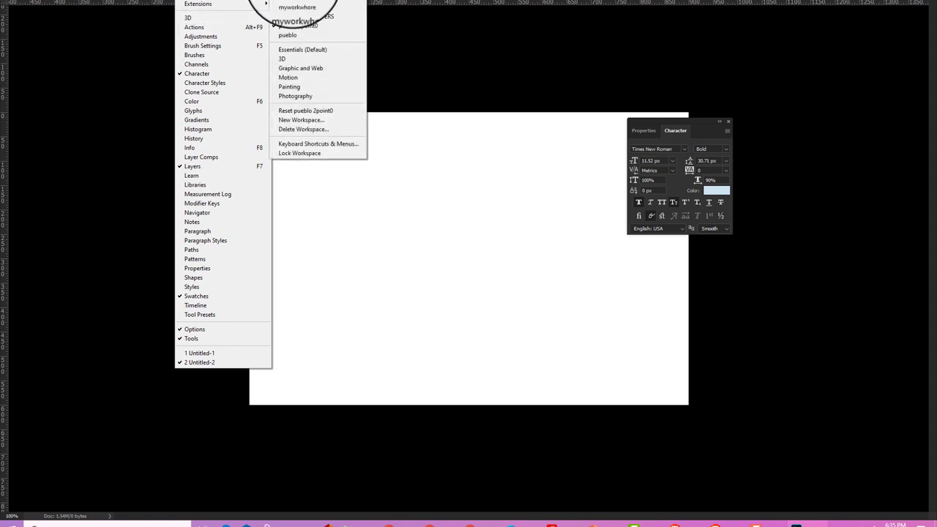
{"action": "left_click", "coordinate": [311, 51]}
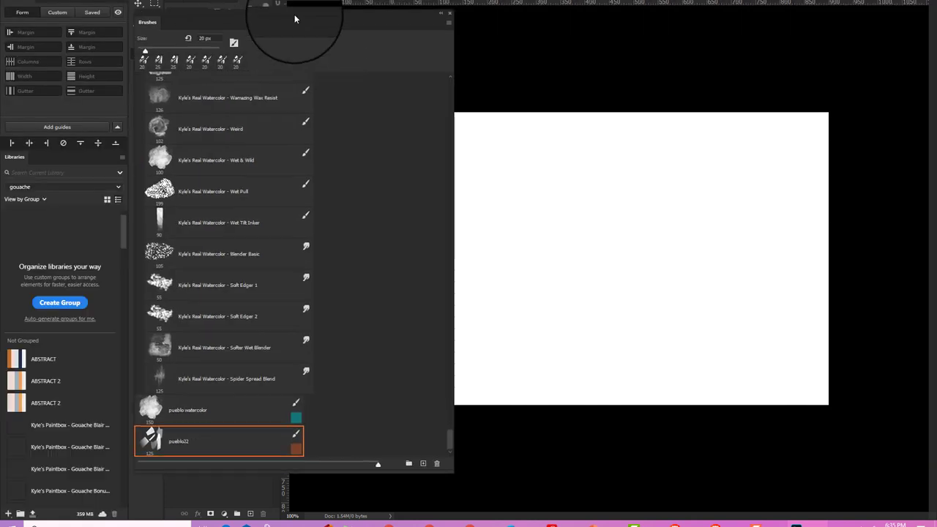
Step: Narrow the floating Brushes panel and move it off the canvas so the document is uncovered
{"action": "mouse_move", "coordinate": [293, 17]}
{"action": "left_mouse_down"}
{"action": "mouse_move", "coordinate": [799, 56]}
{"action": "mouse_move", "coordinate": [820, 33]}
{"action": "mouse_move", "coordinate": [725, 77]}
{"action": "mouse_move", "coordinate": [746, 55]}
{"action": "left_mouse_up"}
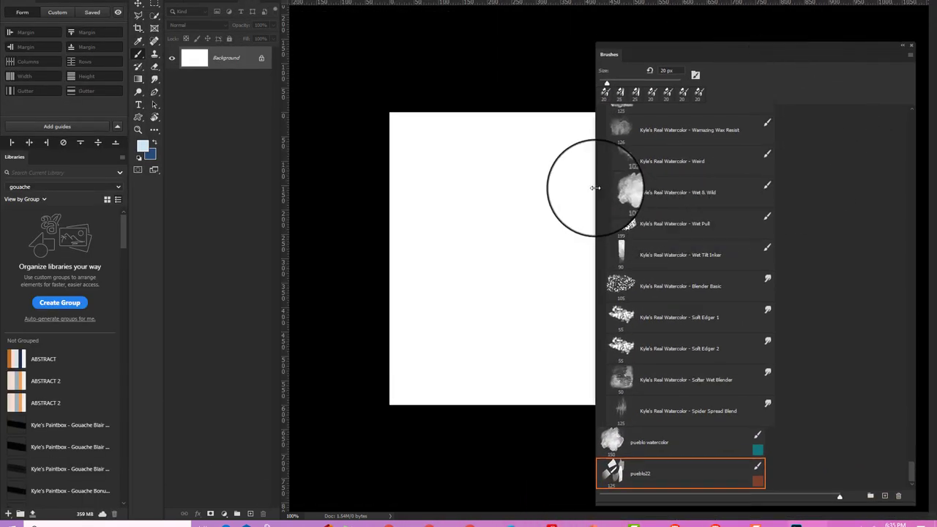
{"action": "left_click_drag", "start_coordinate": [596, 192], "coordinate": [805, 210]}
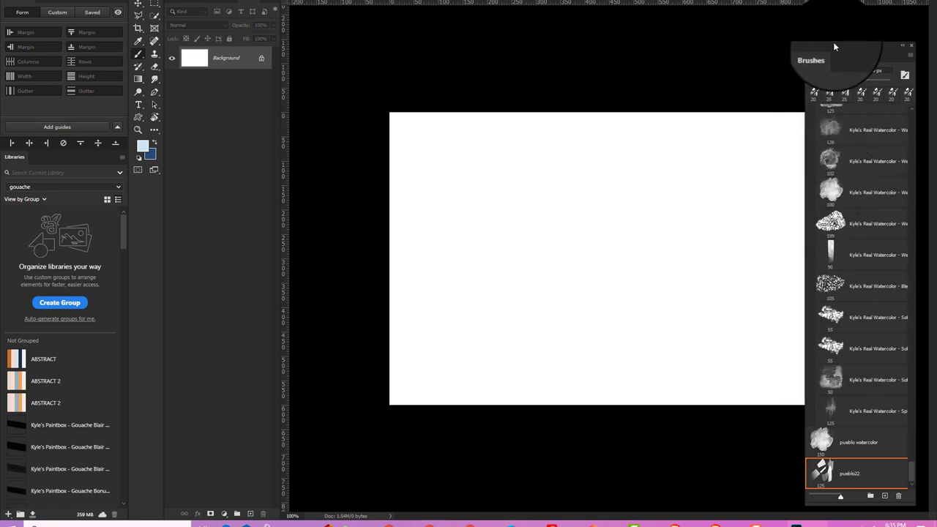
{"action": "left_click_drag", "start_coordinate": [833, 42], "coordinate": [876, 11]}
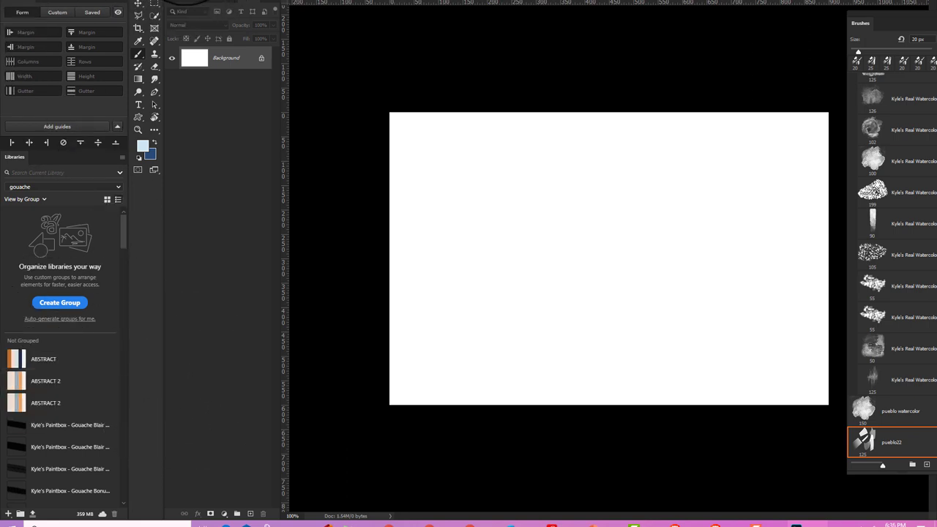
Step: Close the docked Layers panel and the floating Brushes panel to clear the area around the document
{"action": "left_click", "coordinate": [187, 1]}
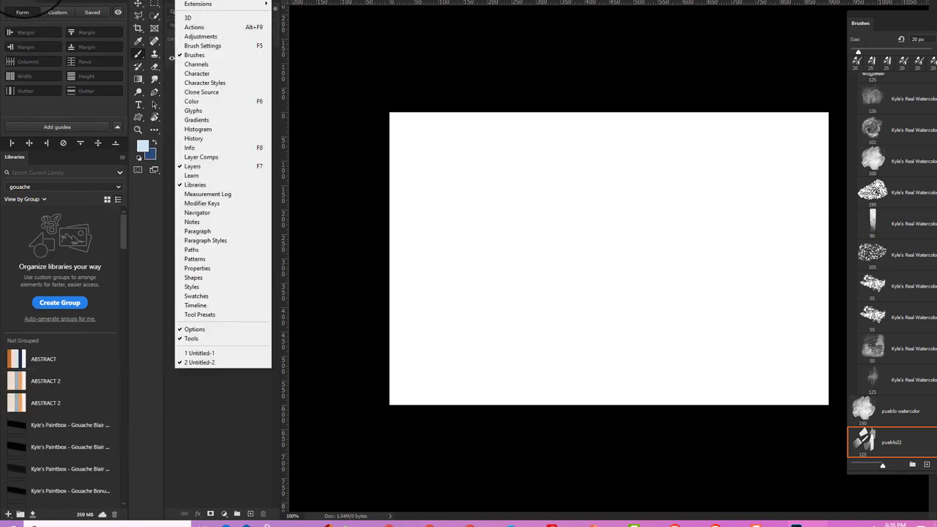
{"action": "mouse_move", "coordinate": [148, 1]}
{"action": "mouse_move", "coordinate": [179, 1]}
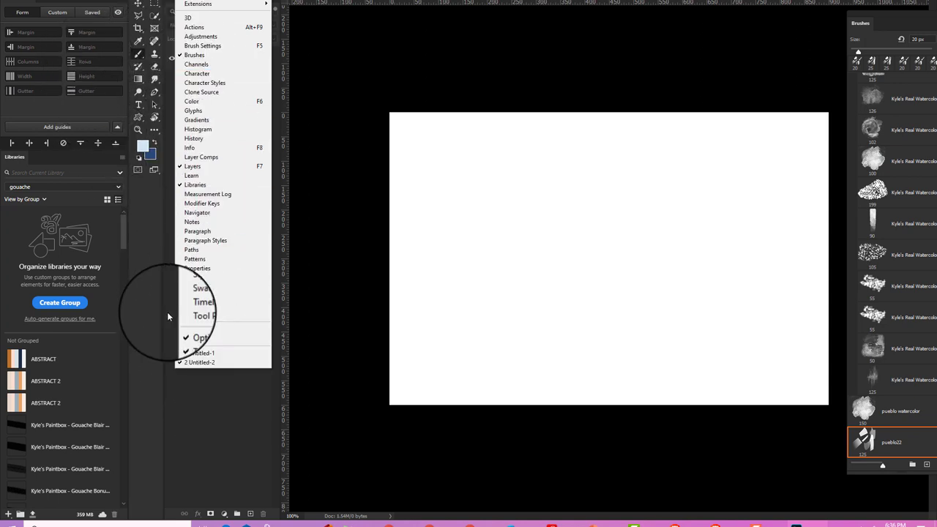
{"action": "left_click", "coordinate": [126, 0]}
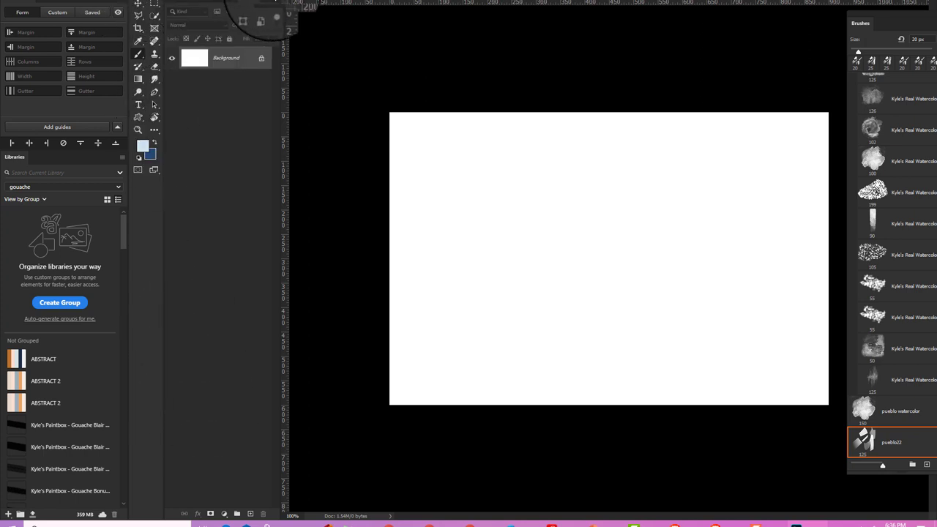
{"action": "left_click", "coordinate": [260, 17]}
{"action": "left_click", "coordinate": [307, 345]}
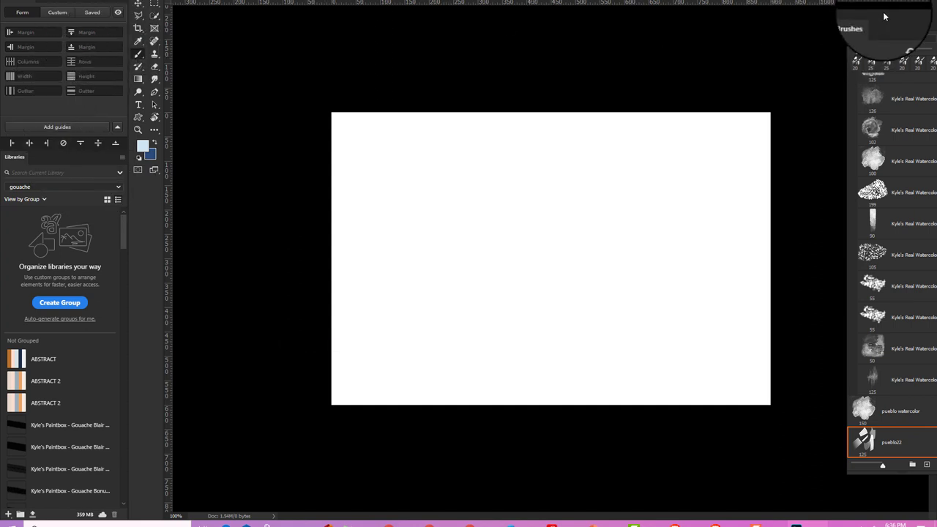
{"action": "left_click_drag", "start_coordinate": [883, 16], "coordinate": [370, 52]}
{"action": "left_click", "coordinate": [442, 50]}
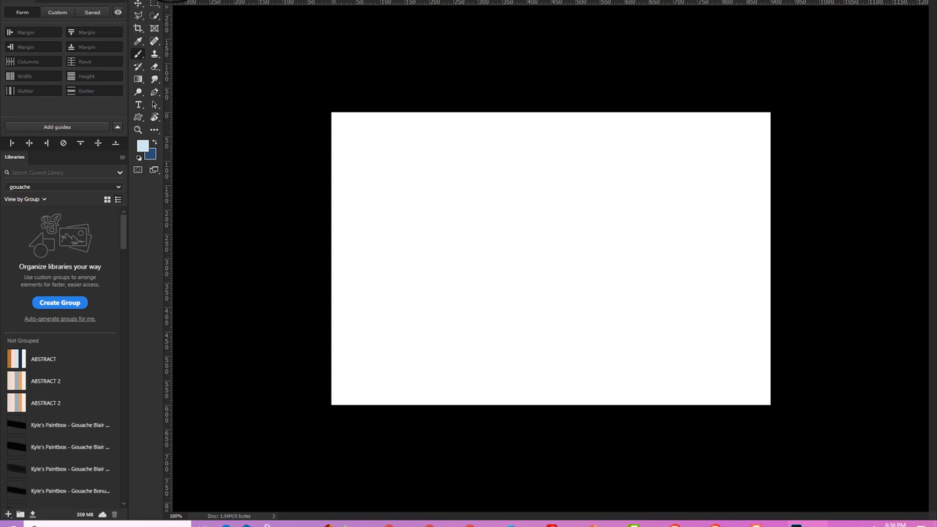
Step: Show the Brushes panel again and then close it
{"action": "left_click", "coordinate": [192, 1]}
{"action": "mouse_move", "coordinate": [220, 1]}
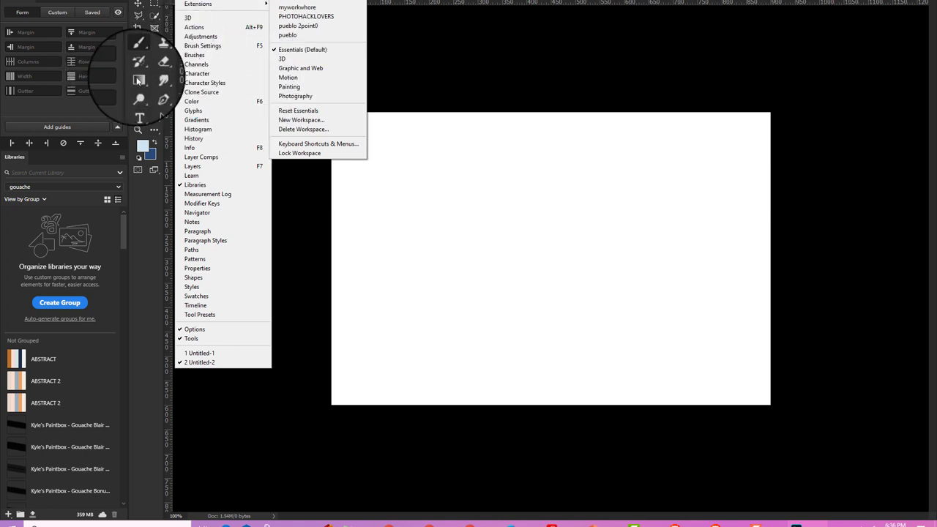
{"action": "left_click", "coordinate": [419, 58]}
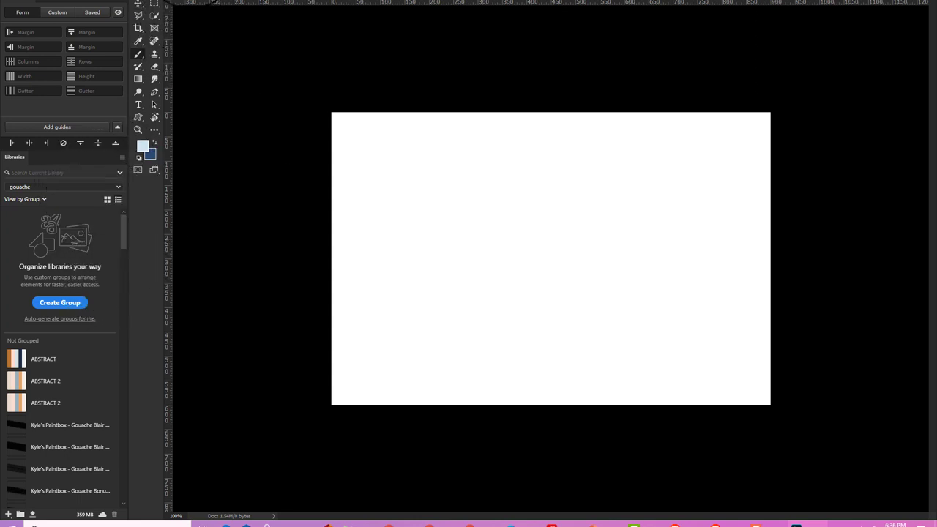
{"action": "left_click", "coordinate": [194, 0]}
{"action": "mouse_move", "coordinate": [198, 2]}
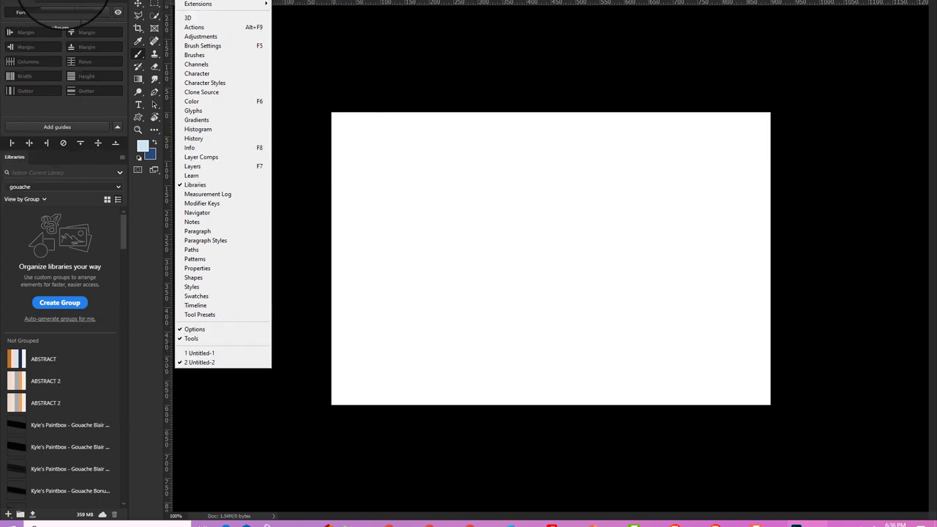
{"action": "left_click", "coordinate": [194, 55]}
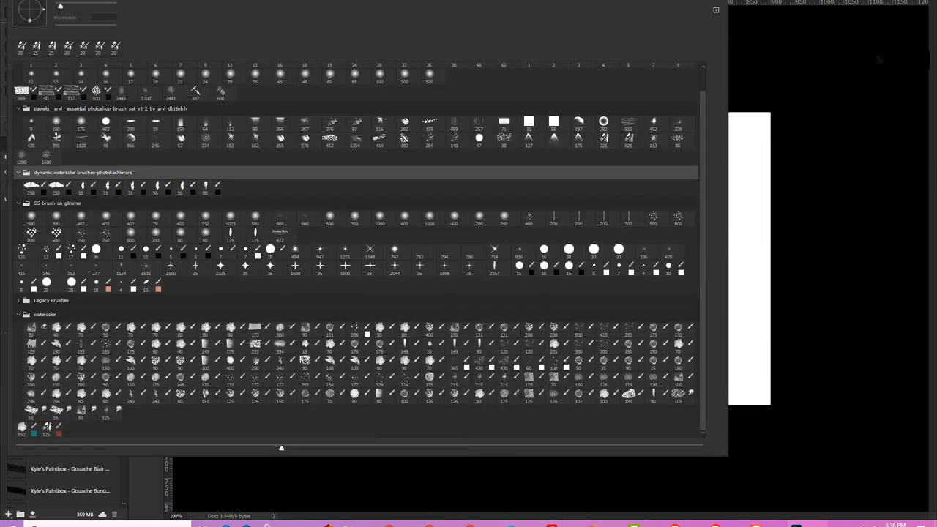
{"action": "left_click", "coordinate": [900, 122]}
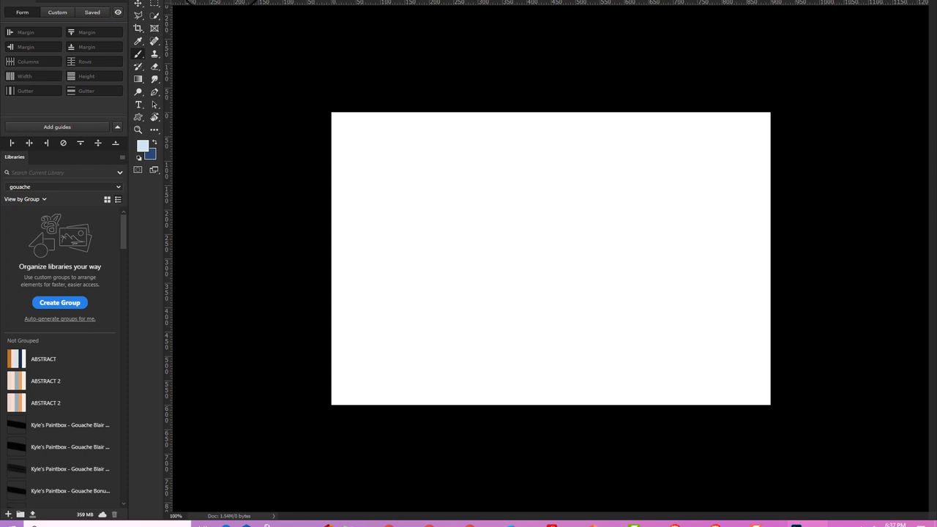
Step: Switch to the saved pueblo workspace and place the Color and Swatches panel group beside the Styles panel
{"action": "left_click", "coordinate": [197, 1]}
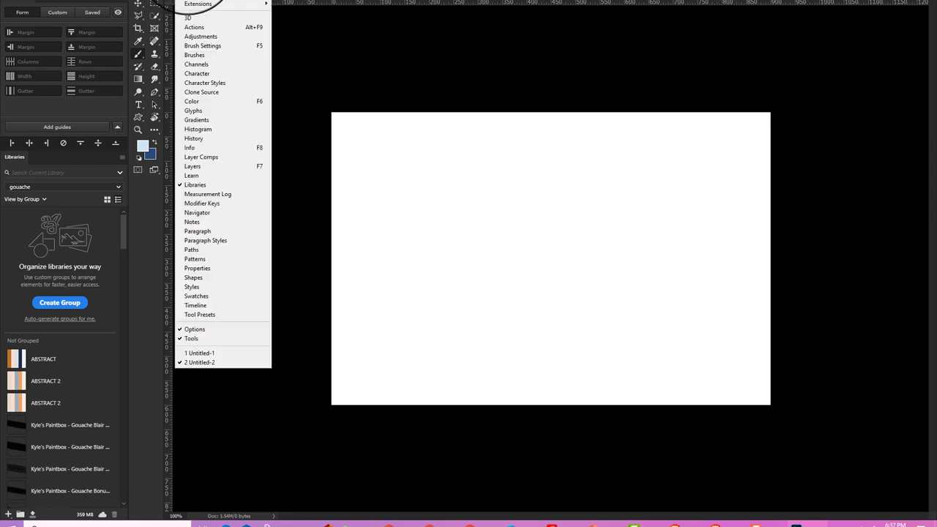
{"action": "mouse_move", "coordinate": [212, 1]}
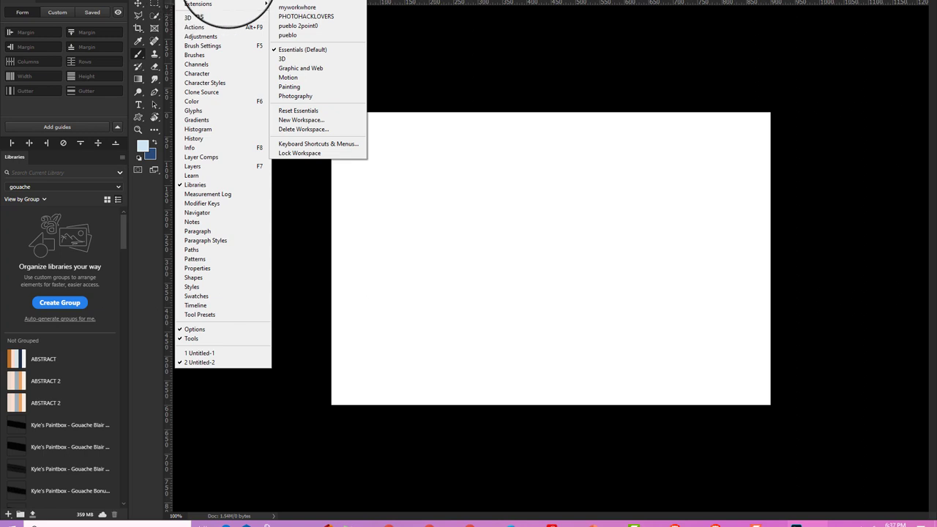
{"action": "left_click", "coordinate": [286, 35]}
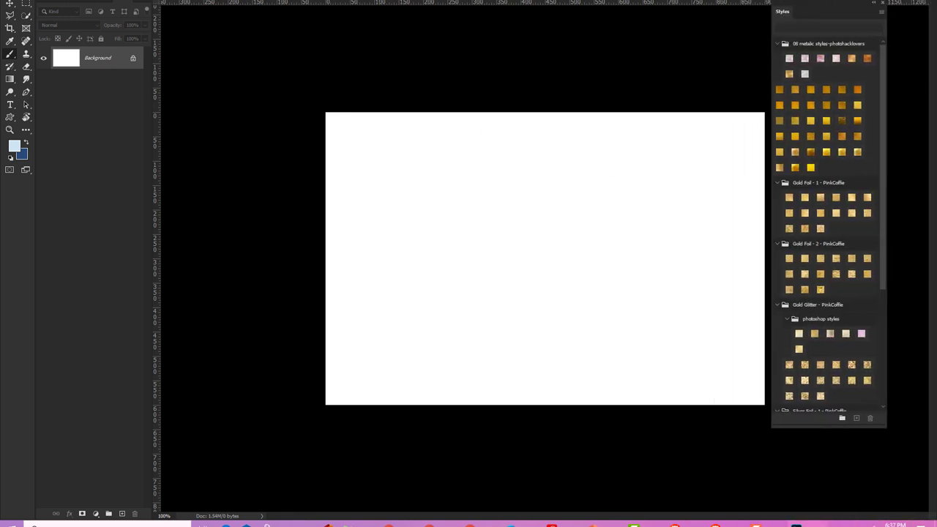
{"action": "mouse_move", "coordinate": [514, 175]}
{"action": "left_mouse_down"}
{"action": "mouse_move", "coordinate": [650, 41]}
{"action": "mouse_move", "coordinate": [678, 49]}
{"action": "left_mouse_up"}
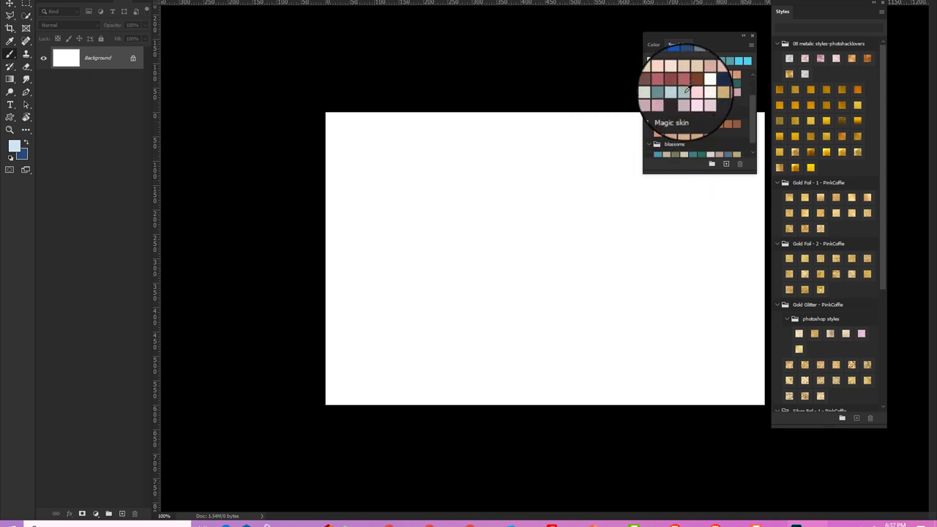
{"action": "scroll", "coordinate": [667, 144], "scroll_direction": "down", "scroll_amount": 3}
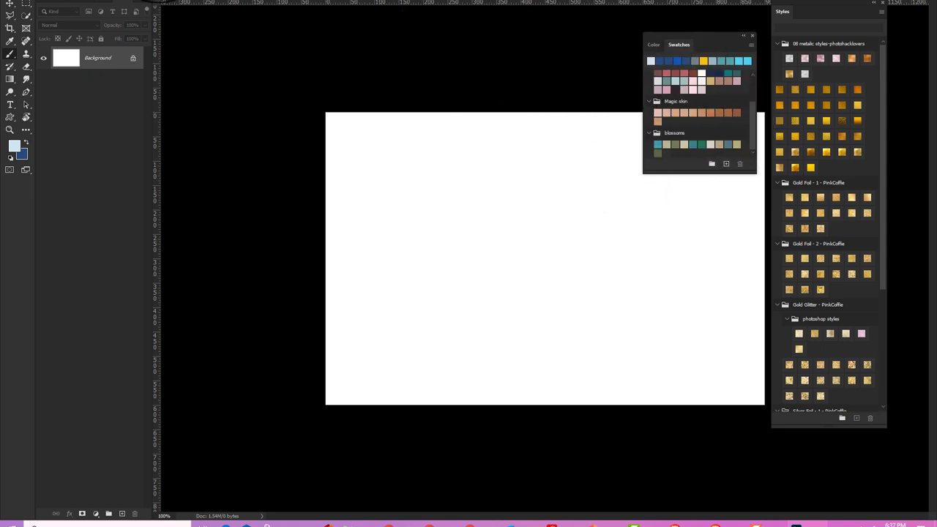
Step: Switch to the pueblo 2point0 workspace and spread the floating Swatches, Patterns and Layers panels around the document
{"action": "left_click", "coordinate": [189, 0]}
{"action": "mouse_move", "coordinate": [208, 3]}
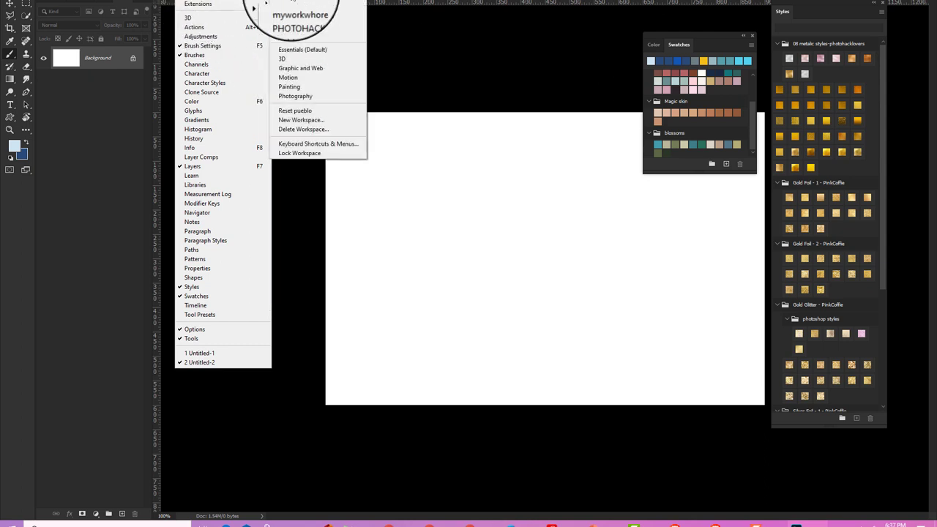
{"action": "left_click", "coordinate": [296, 26]}
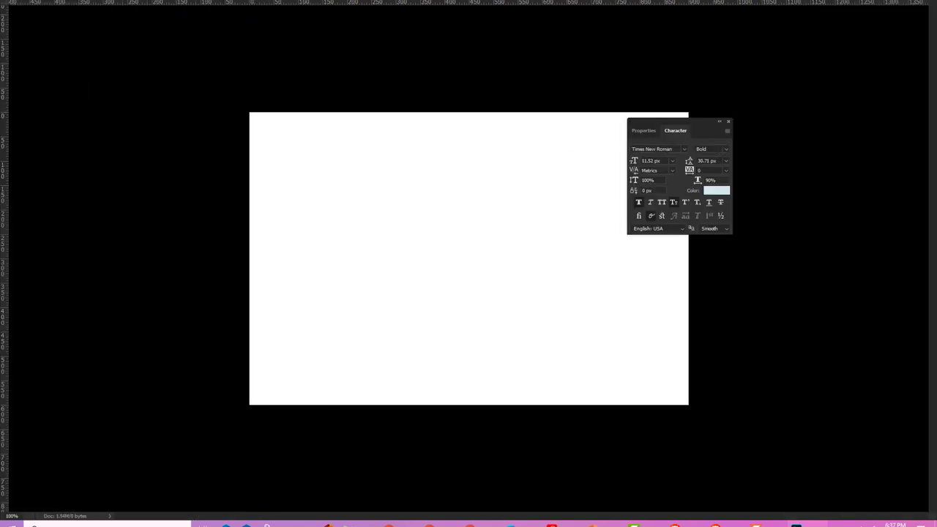
{"action": "left_click_drag", "start_coordinate": [555, 109], "coordinate": [878, 47]}
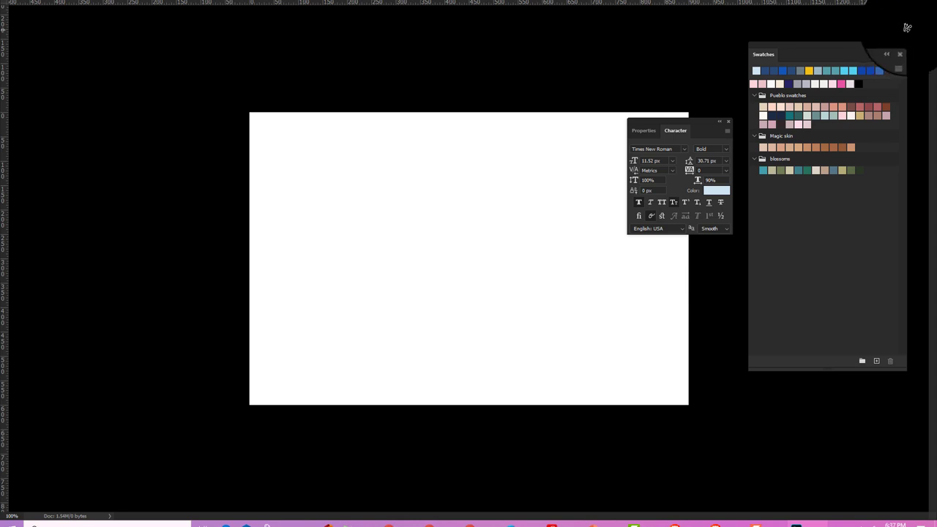
{"action": "left_click_drag", "start_coordinate": [229, 110], "coordinate": [113, 30]}
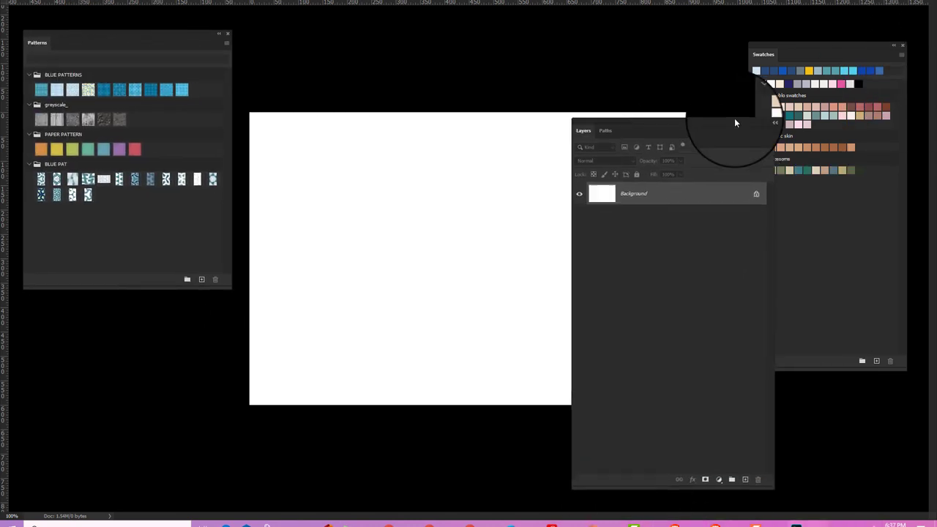
{"action": "left_click_drag", "start_coordinate": [734, 118], "coordinate": [840, 153]}
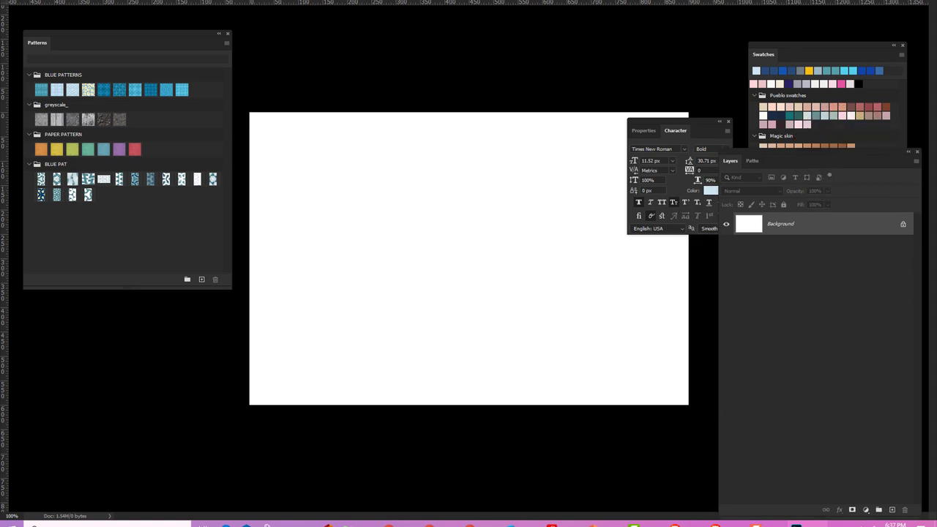
Step: Bring up the Brush Settings panel group over the document and add the Swatches panel to the Properties and Character group
{"action": "key", "text": "F5"}
{"action": "mouse_move", "coordinate": [816, 91]}
{"action": "left_mouse_down"}
{"action": "mouse_move", "coordinate": [504, 60]}
{"action": "mouse_move", "coordinate": [509, 54]}
{"action": "left_mouse_up"}
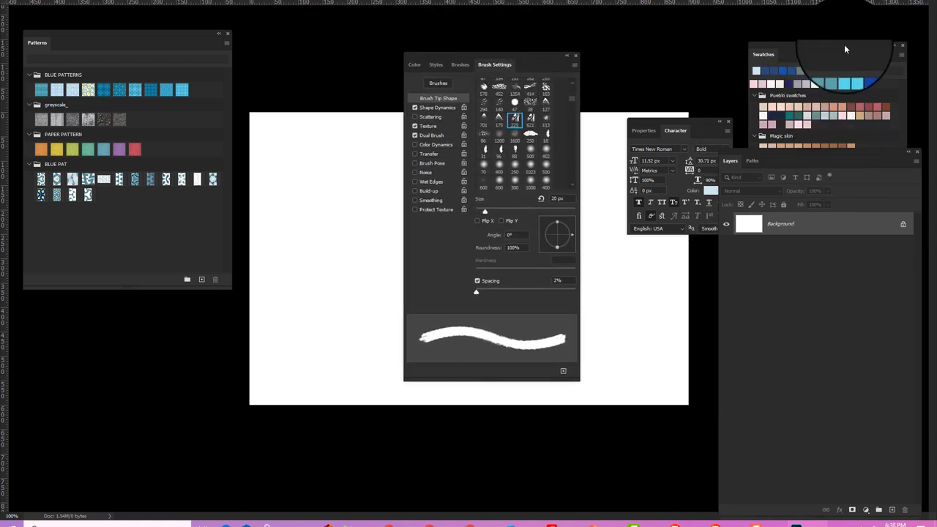
{"action": "left_click_drag", "start_coordinate": [844, 50], "coordinate": [874, 6]}
{"action": "left_click_drag", "start_coordinate": [668, 126], "coordinate": [842, 10]}
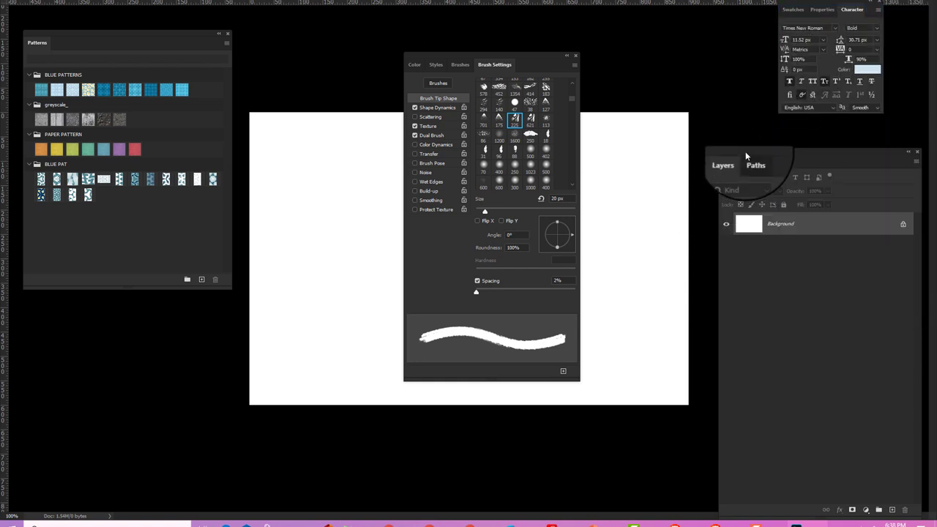
Step: Merge the Layers and Paths panels into the panel group that holds Color, Styles, Brushes and Brush Settings
{"action": "mouse_move", "coordinate": [748, 163]}
{"action": "left_mouse_down"}
{"action": "mouse_move", "coordinate": [661, 86]}
{"action": "mouse_move", "coordinate": [618, 65]}
{"action": "mouse_move", "coordinate": [589, 56]}
{"action": "mouse_move", "coordinate": [469, 63]}
{"action": "mouse_move", "coordinate": [674, 27]}
{"action": "mouse_move", "coordinate": [633, 45]}
{"action": "left_mouse_up"}
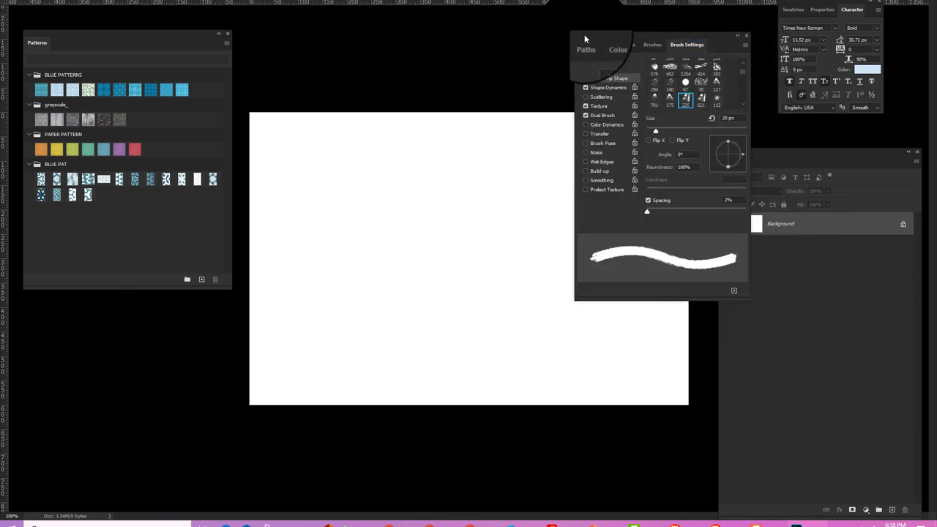
{"action": "mouse_move", "coordinate": [791, 153]}
{"action": "left_mouse_down"}
{"action": "mouse_move", "coordinate": [444, 117]}
{"action": "mouse_move", "coordinate": [460, 75]}
{"action": "left_mouse_up"}
{"action": "mouse_move", "coordinate": [586, 38]}
{"action": "left_mouse_down"}
{"action": "mouse_move", "coordinate": [452, 66]}
{"action": "mouse_move", "coordinate": [395, 57]}
{"action": "mouse_move", "coordinate": [690, 111]}
{"action": "mouse_move", "coordinate": [720, 104]}
{"action": "mouse_move", "coordinate": [532, 38]}
{"action": "left_mouse_up"}
Step: Move the Patterns panel and Brush Settings group to opposite sides of the document, with the Character group attached beside Brush Settings
{"action": "left_click_drag", "start_coordinate": [852, 9], "coordinate": [373, 59]}
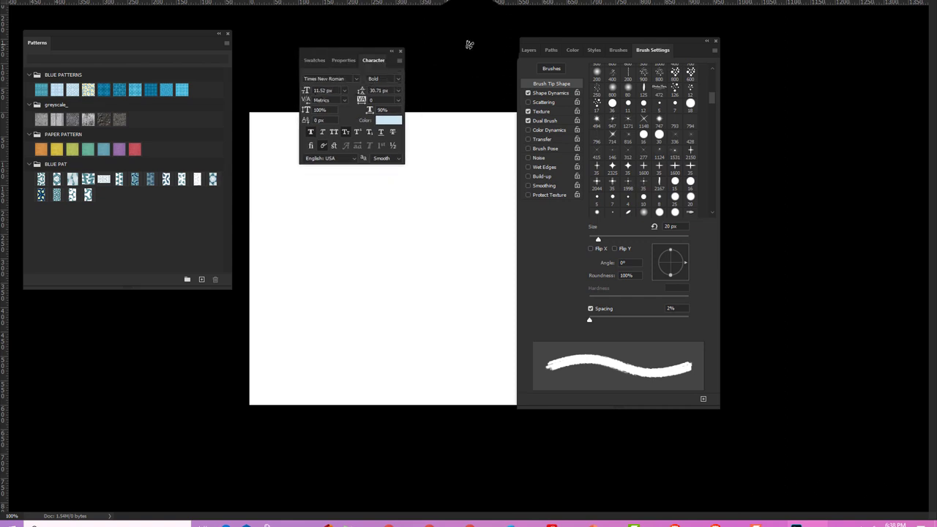
{"action": "mouse_move", "coordinate": [541, 40]}
{"action": "left_mouse_down"}
{"action": "mouse_move", "coordinate": [766, 17]}
{"action": "mouse_move", "coordinate": [784, 25]}
{"action": "mouse_move", "coordinate": [772, 71]}
{"action": "mouse_move", "coordinate": [759, 51]}
{"action": "mouse_move", "coordinate": [780, 3]}
{"action": "mouse_move", "coordinate": [754, 13]}
{"action": "left_mouse_up"}
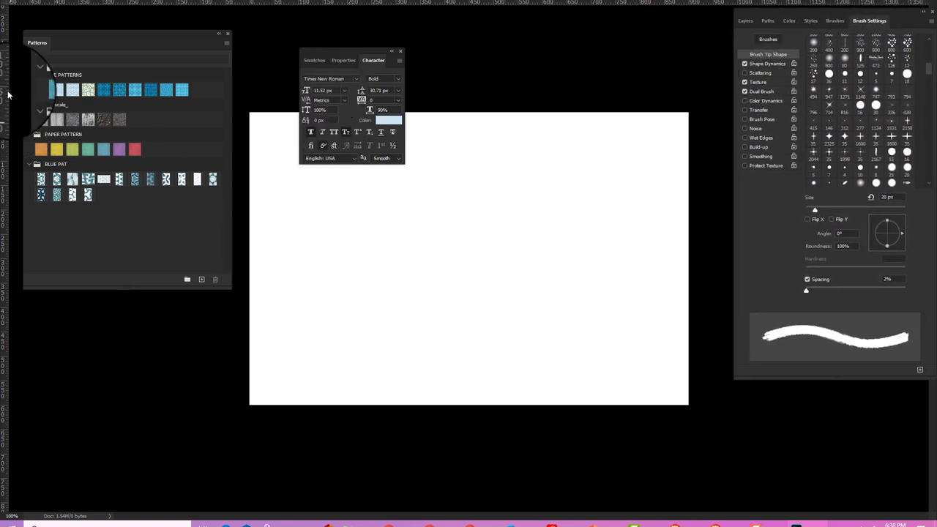
{"action": "left_click_drag", "start_coordinate": [71, 38], "coordinate": [69, 10]}
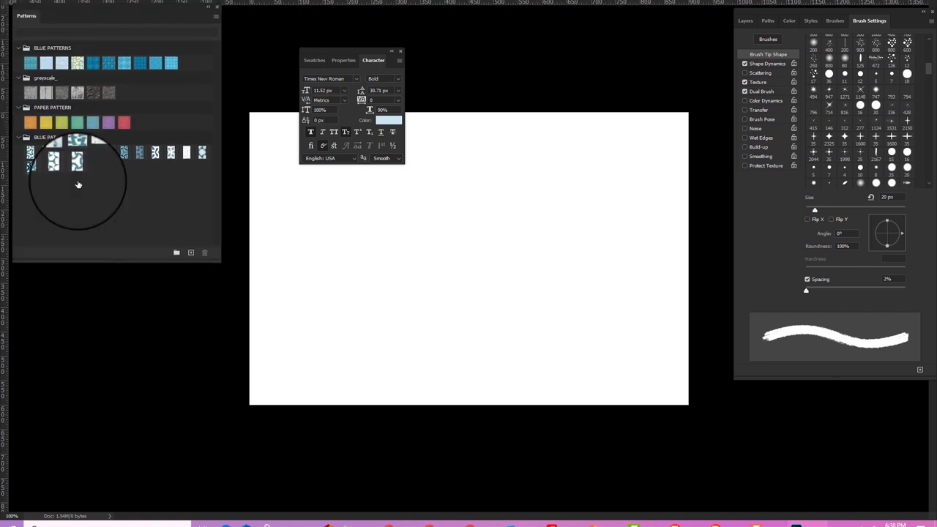
{"action": "left_click_drag", "start_coordinate": [315, 51], "coordinate": [739, 323]}
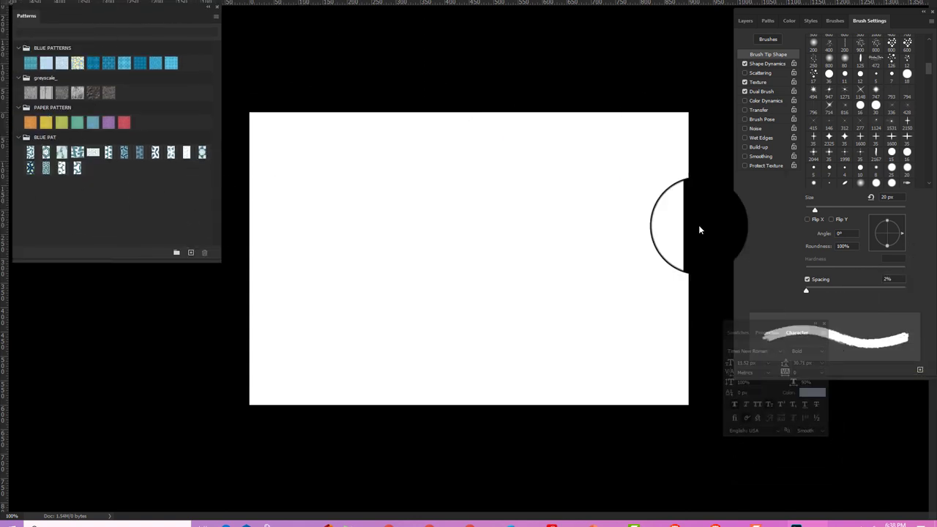
{"action": "mouse_move", "coordinate": [699, 230]}
{"action": "left_mouse_down"}
{"action": "mouse_move", "coordinate": [741, 254]}
{"action": "mouse_move", "coordinate": [715, 213]}
{"action": "mouse_move", "coordinate": [738, 212]}
{"action": "left_mouse_up"}
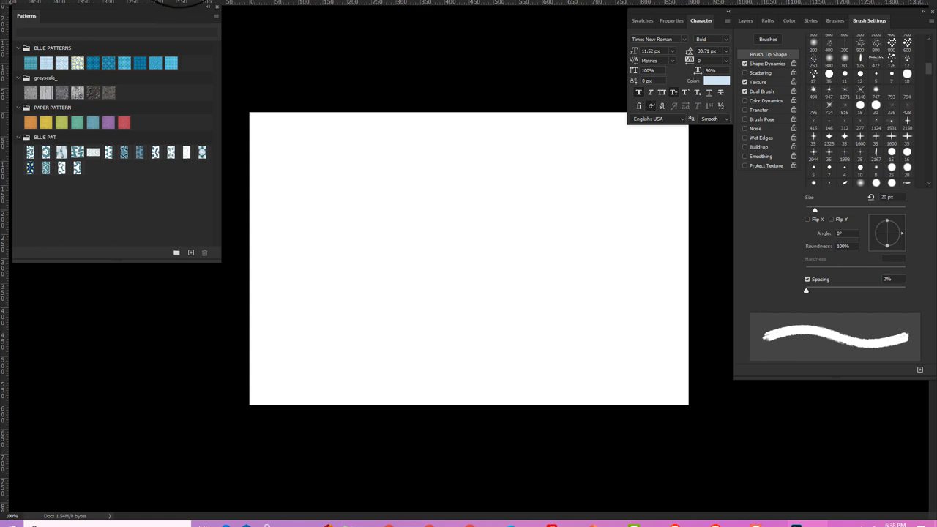
Step: Arrange the two open documents side by side and move the Patterns panel off the artboard document
{"action": "left_click", "coordinate": [192, 2]}
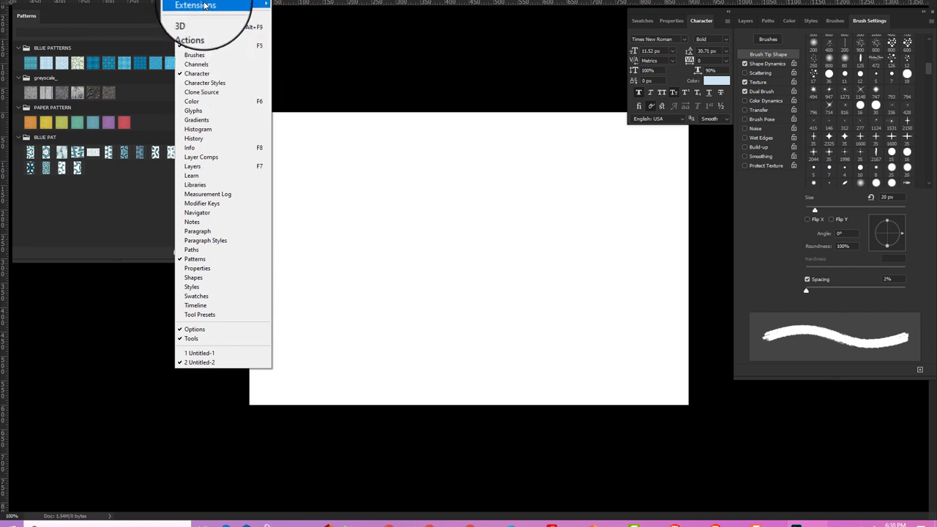
{"action": "mouse_move", "coordinate": [196, 1]}
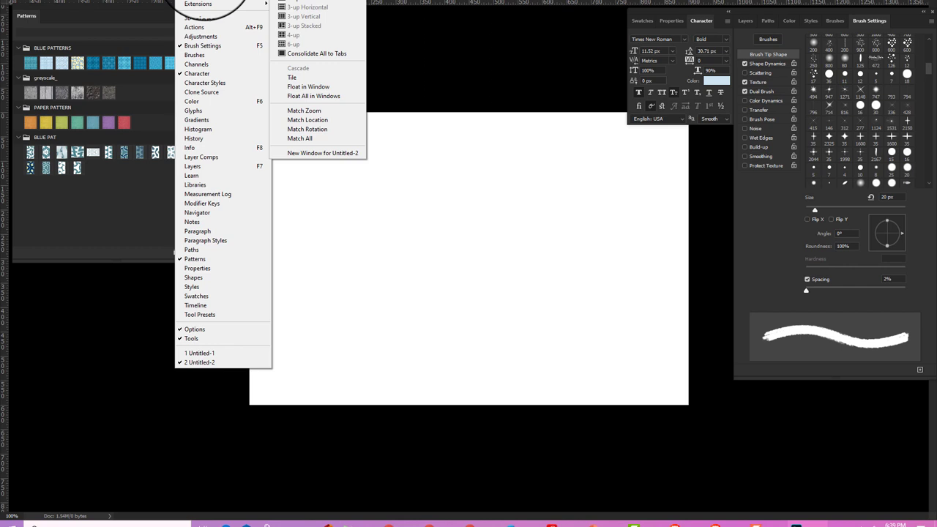
{"action": "left_click", "coordinate": [304, 2]}
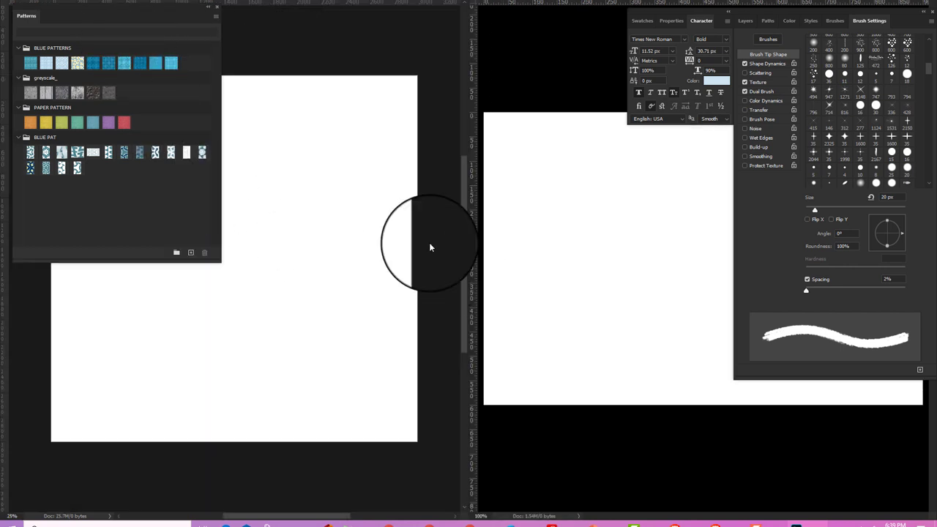
{"action": "left_click_drag", "start_coordinate": [79, 6], "coordinate": [512, 110]}
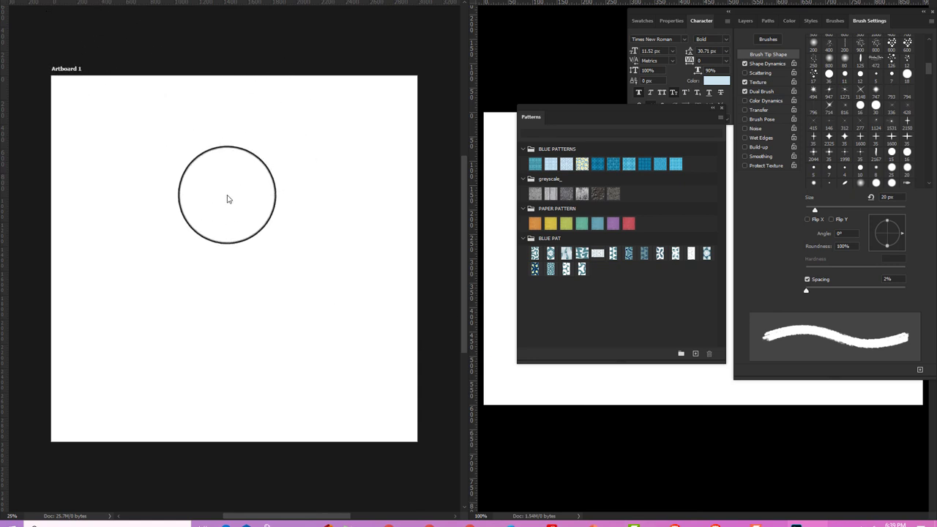
Step: Rearrange the two open documents so they are stacked one above the other
{"action": "left_click", "coordinate": [187, 1]}
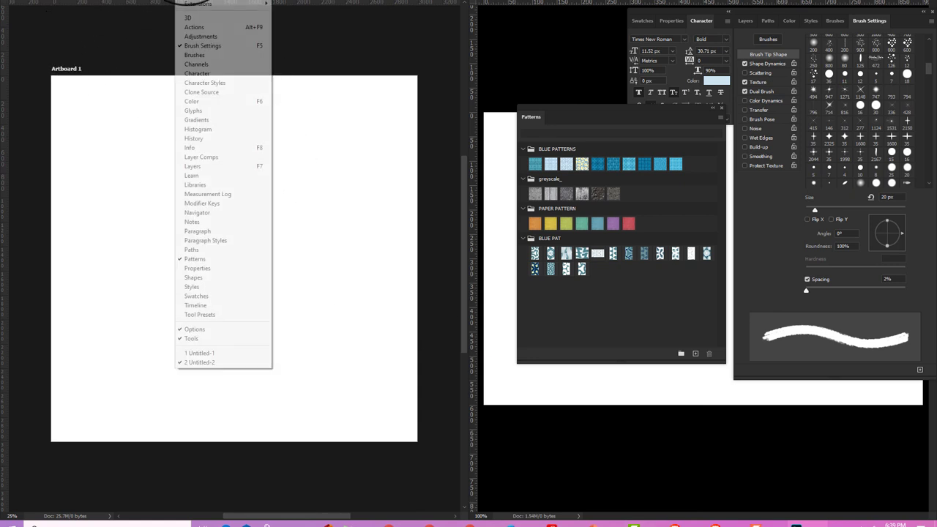
{"action": "mouse_move", "coordinate": [212, 1]}
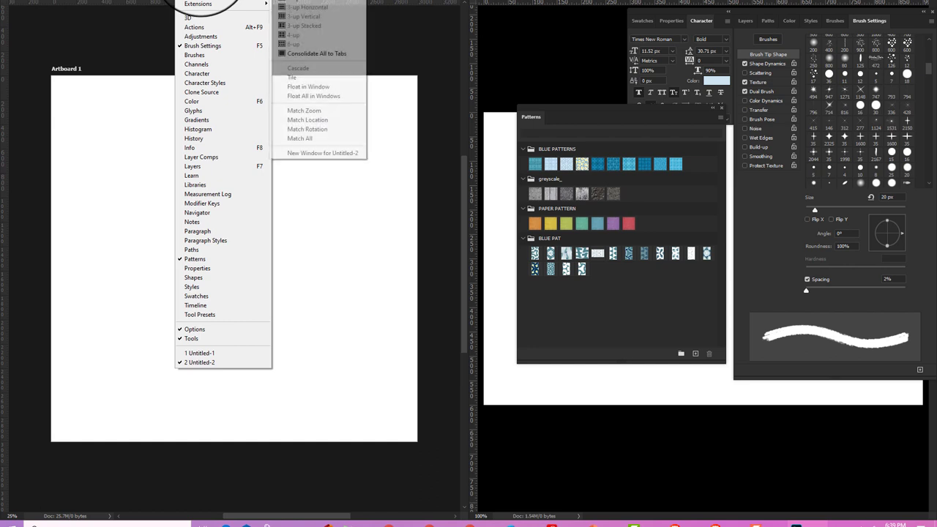
{"action": "left_click", "coordinate": [308, 5]}
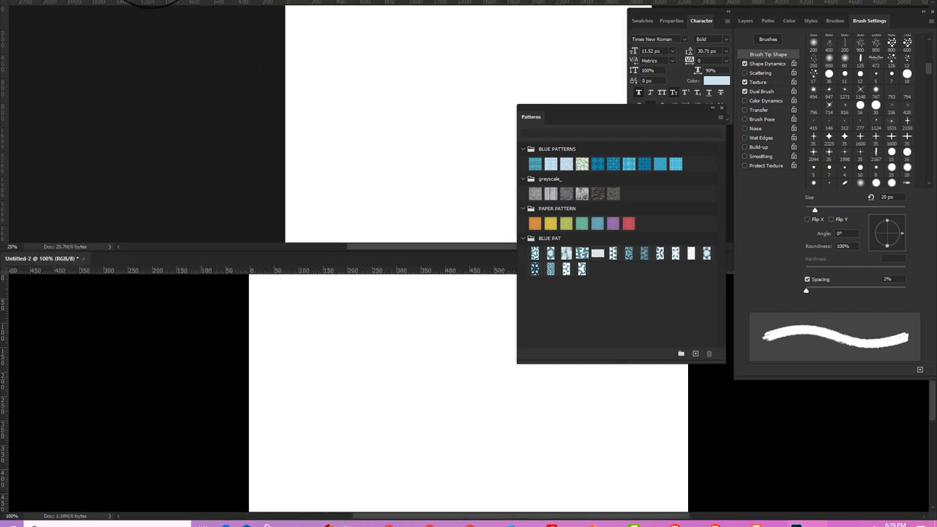
Step: Consolidate all open documents into tabs and switch between the artboard document and Untitled-2
{"action": "left_click", "coordinate": [189, 1]}
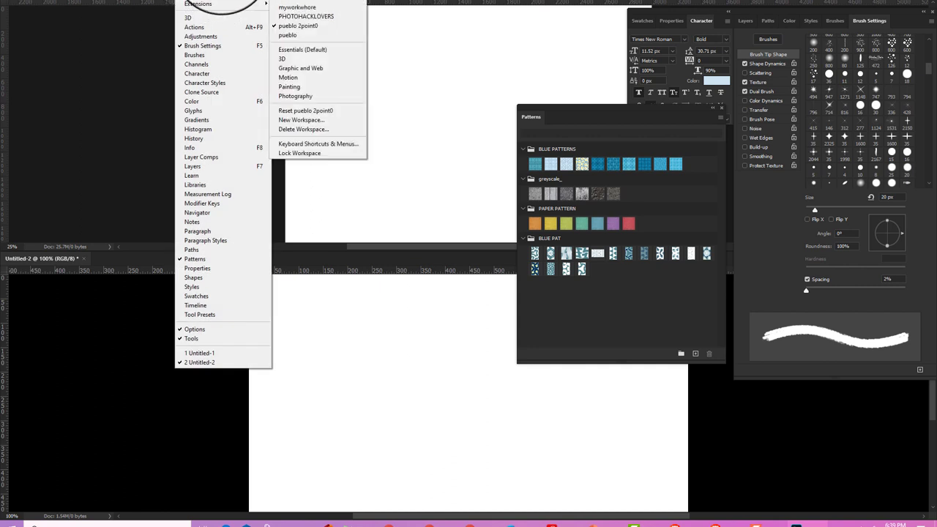
{"action": "left_click", "coordinate": [232, 7]}
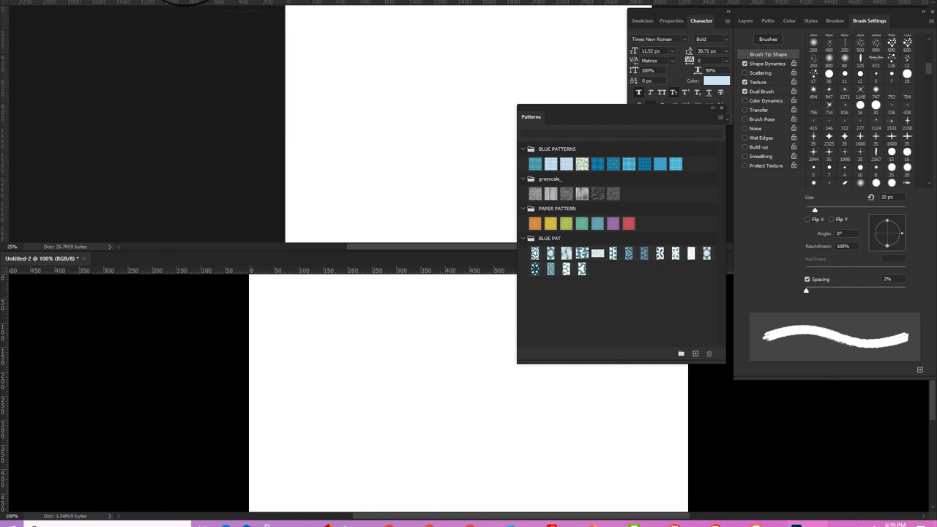
{"action": "left_click", "coordinate": [187, 2]}
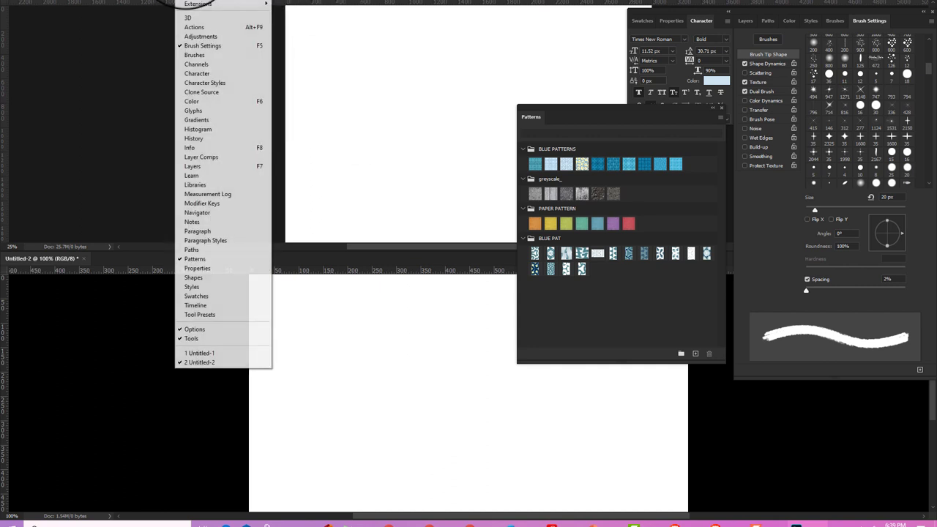
{"action": "mouse_move", "coordinate": [220, 2]}
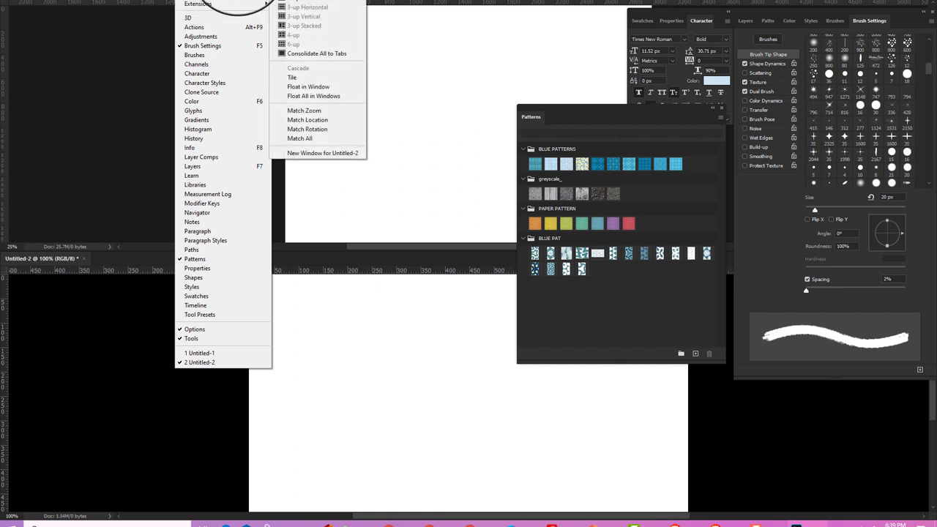
{"action": "left_click", "coordinate": [300, 56]}
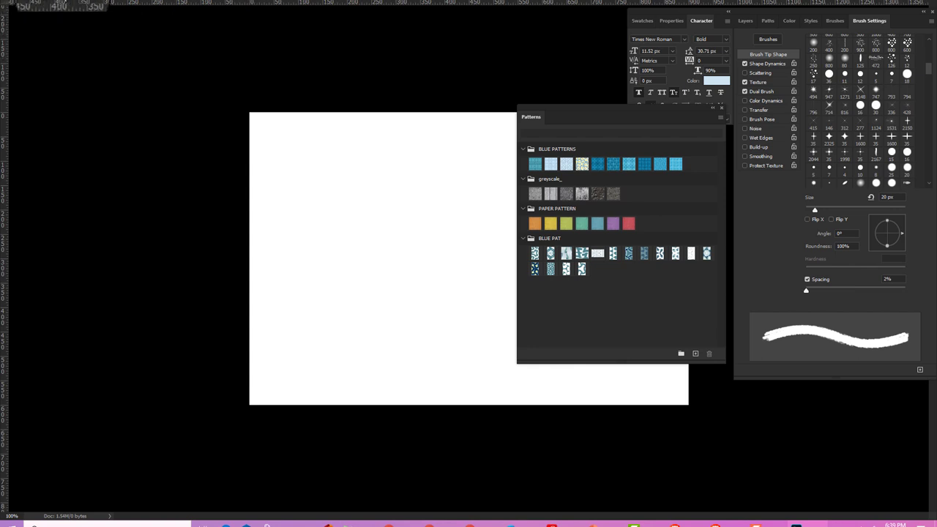
{"action": "key", "text": "ctrl+Tab"}
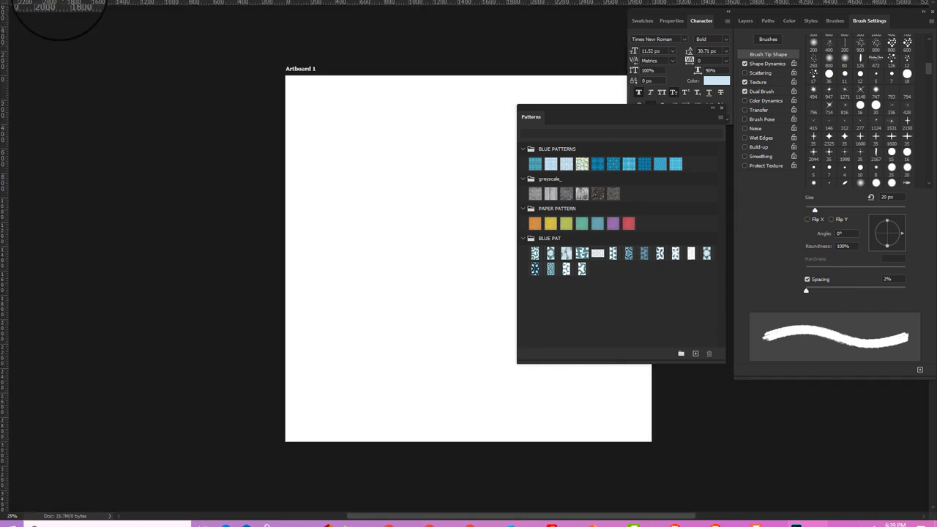
{"action": "key", "text": "ctrl+Tab"}
{"action": "left_click", "coordinate": [188, 0]}
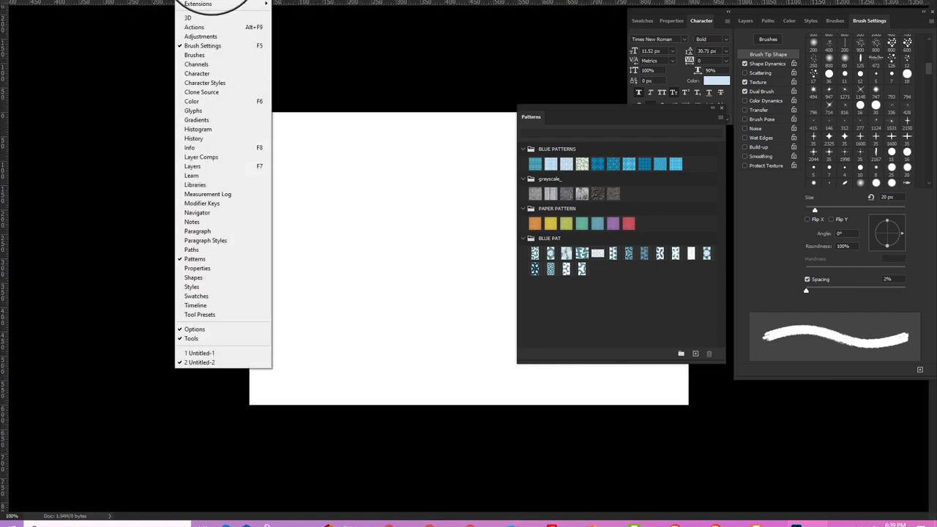
{"action": "left_click", "coordinate": [205, 0]}
{"action": "left_click", "coordinate": [205, 0]}
{"action": "mouse_move", "coordinate": [220, 0]}
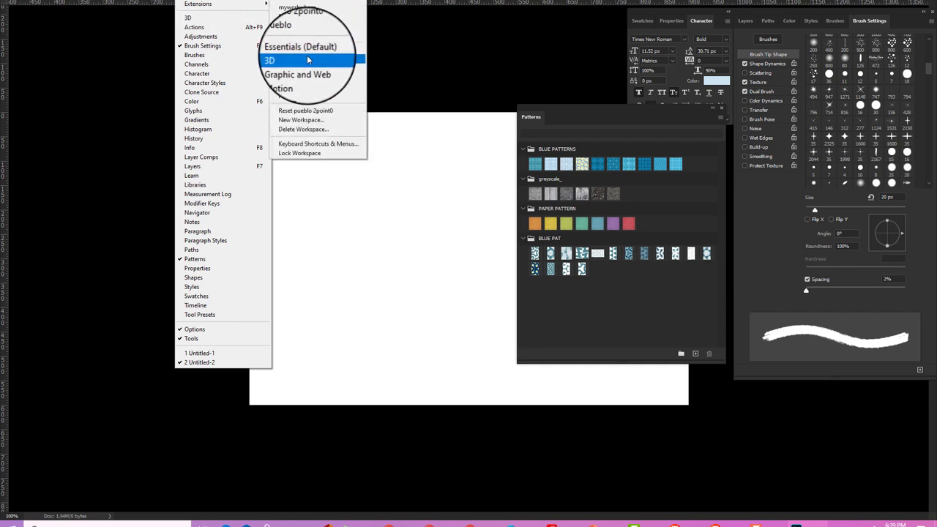
{"action": "left_click", "coordinate": [93, 62]}
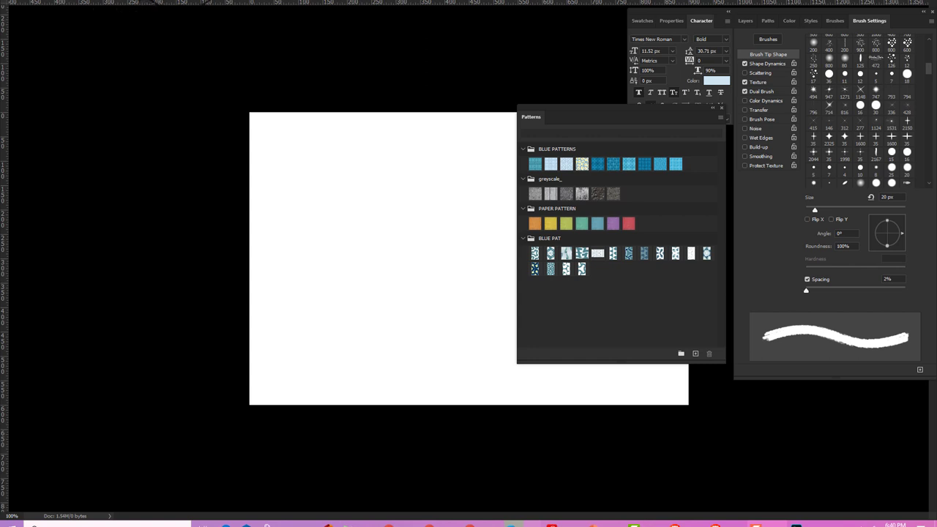
Step: Switch the display of Untitled-2 to Full Screen Mode With Menu Bar
{"action": "left_click", "coordinate": [183, 0]}
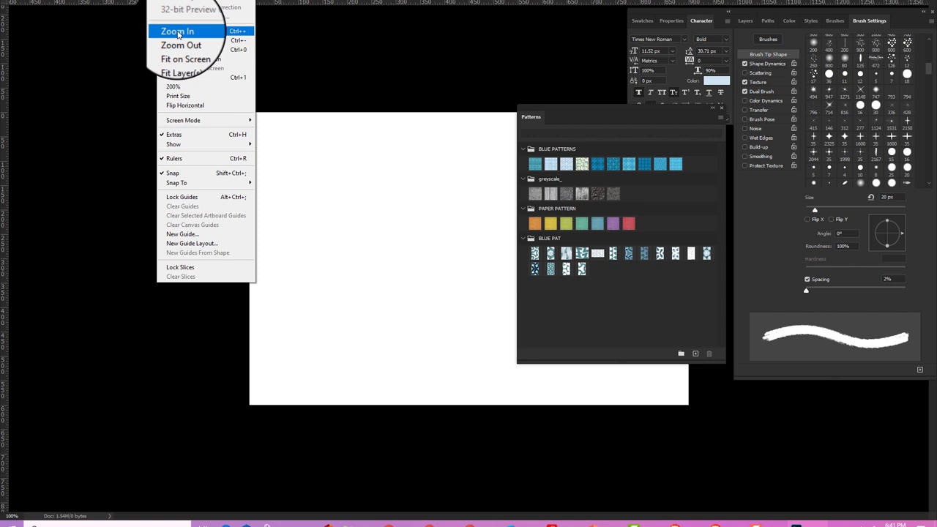
{"action": "mouse_move", "coordinate": [184, 124]}
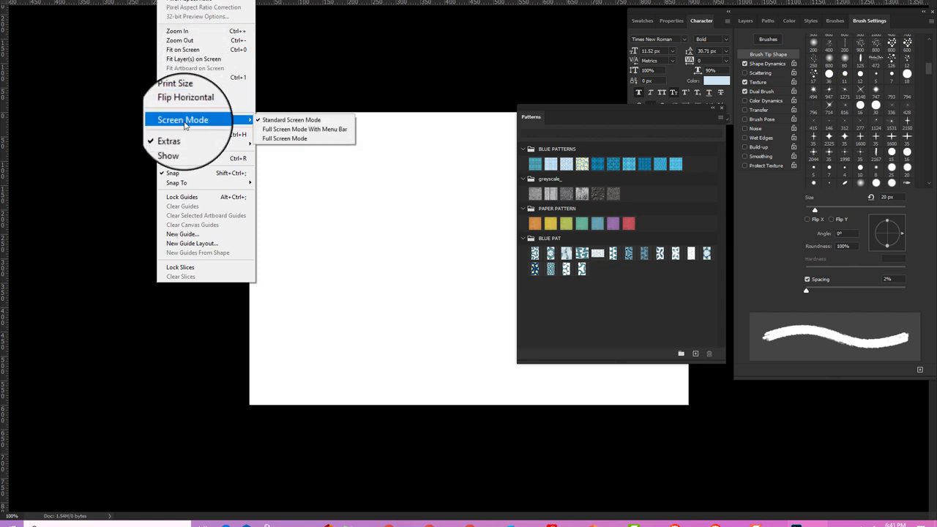
{"action": "left_click", "coordinate": [300, 130]}
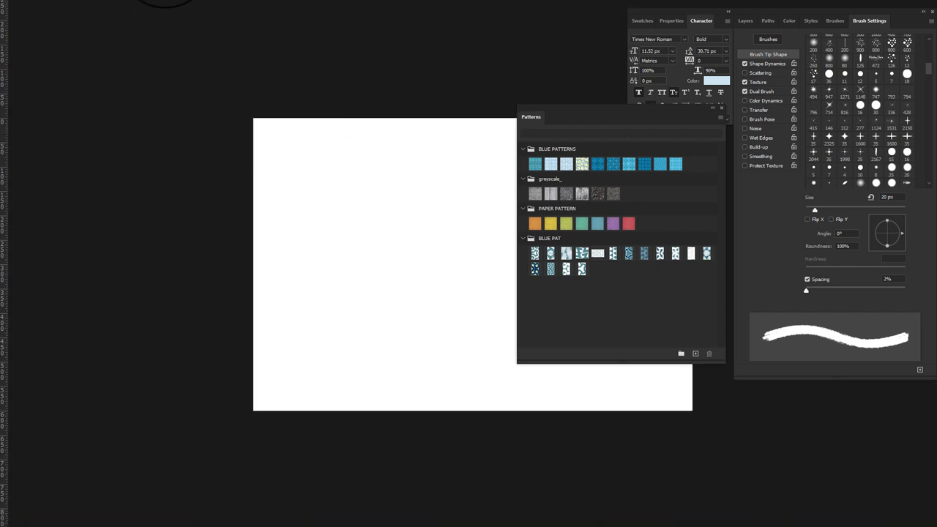
Step: Enter Full Screen Mode with the panels hidden and return to Standard Screen Mode
{"action": "left_click", "coordinate": [167, 1]}
{"action": "mouse_move", "coordinate": [196, 121]}
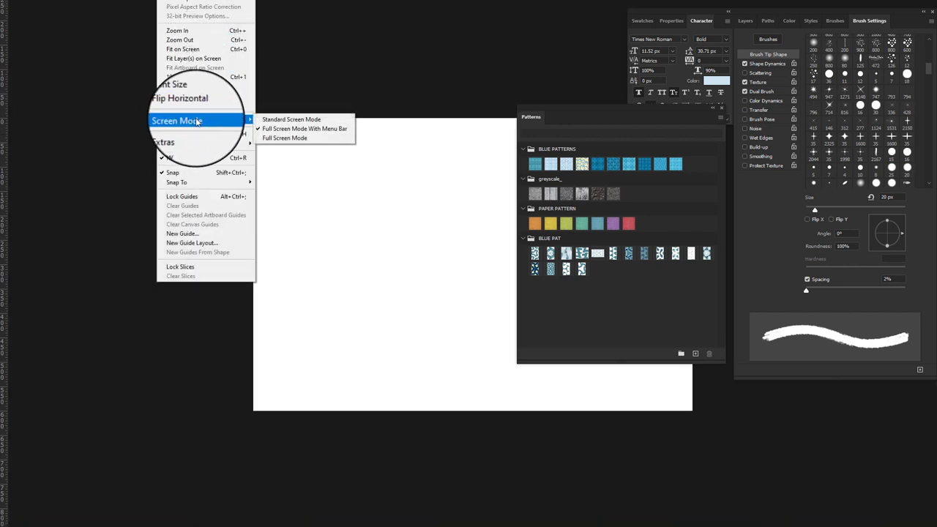
{"action": "left_click", "coordinate": [300, 139]}
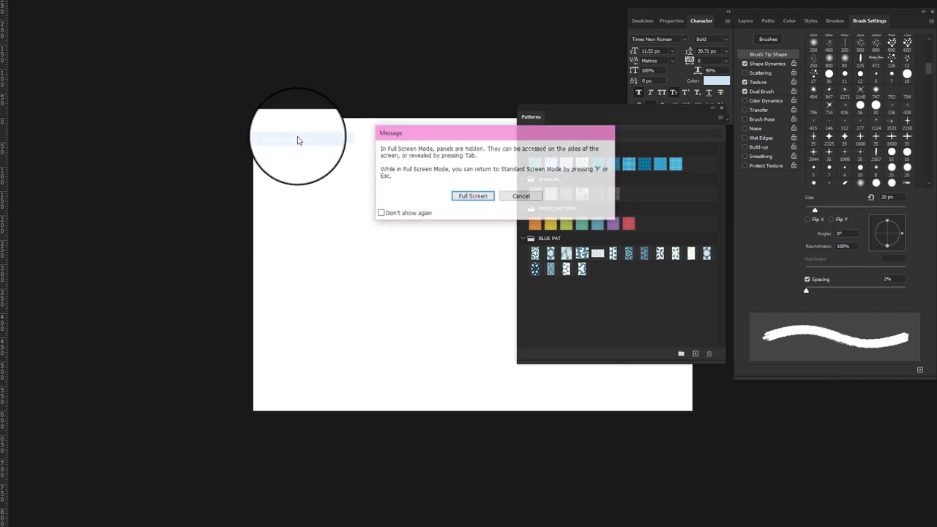
{"action": "left_click", "coordinate": [470, 200]}
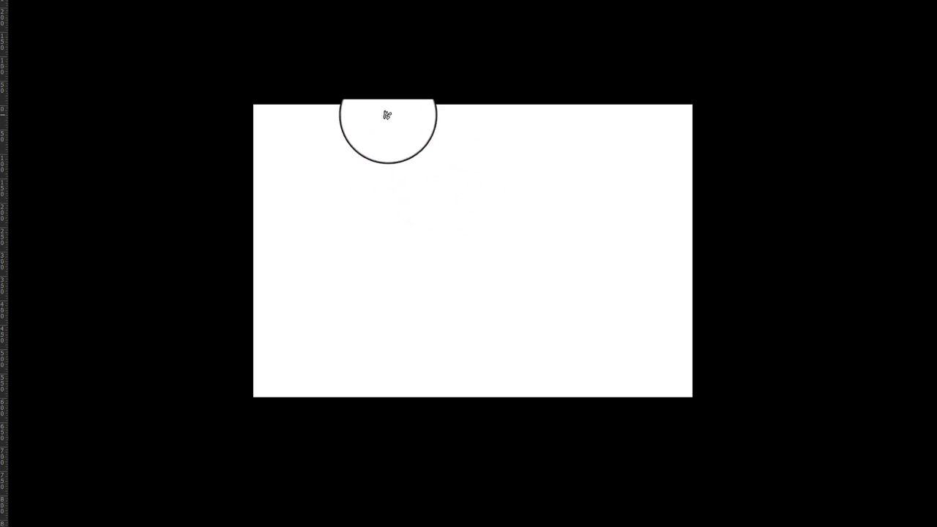
{"action": "key", "text": "Tab"}
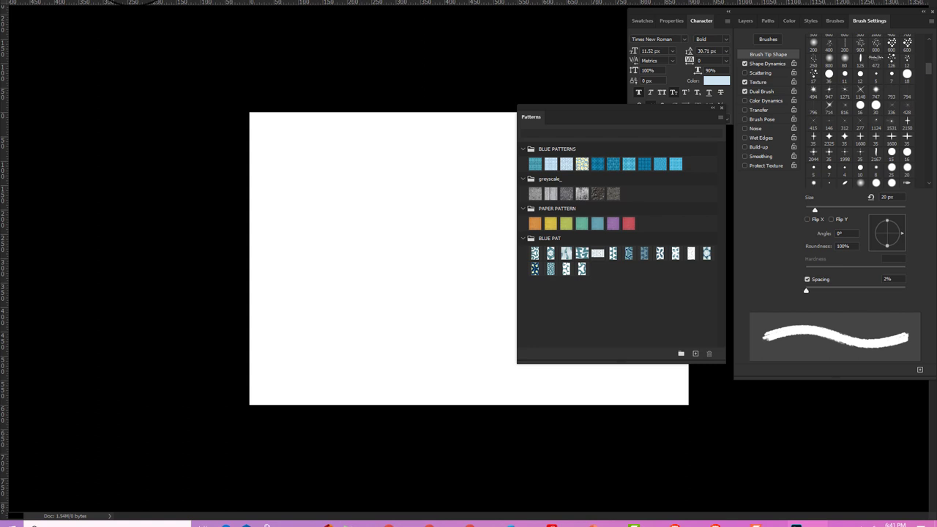
{"action": "key", "text": "alt+t"}
{"action": "mouse_move", "coordinate": [172, 1]}
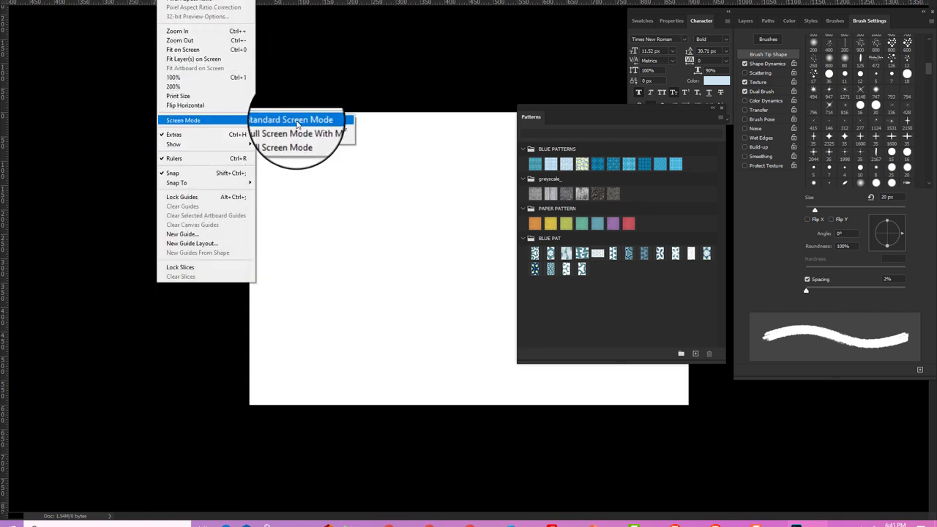
{"action": "left_click", "coordinate": [174, 77]}
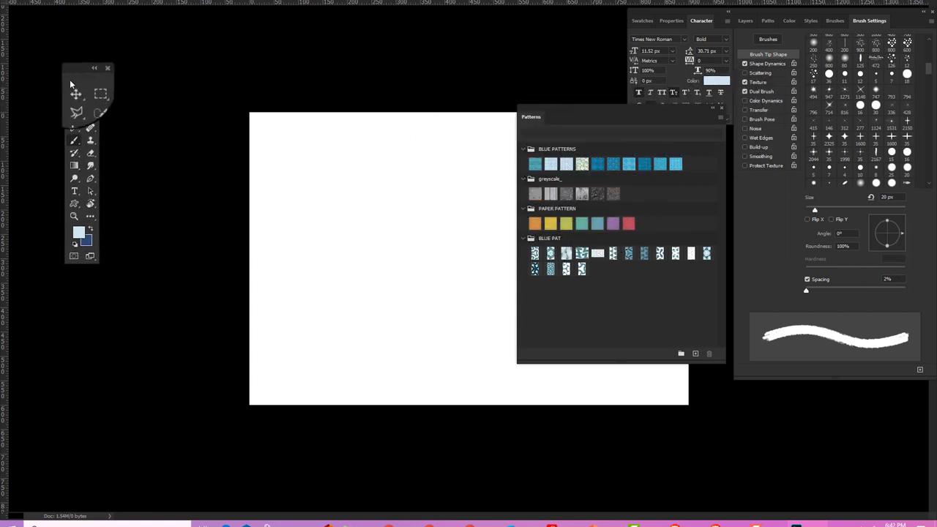
Step: Magnify the blank canvas to 200% with the Zoom tool and bring it back to 100%
{"action": "left_click", "coordinate": [74, 216]}
{"action": "left_click", "coordinate": [402, 235]}
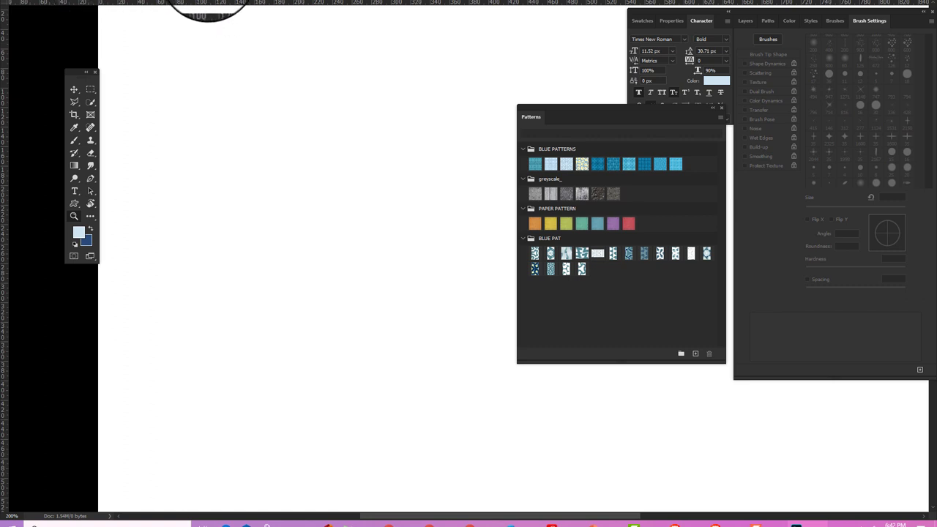
{"action": "scroll", "coordinate": [314, 9], "scroll_direction": "down", "scroll_amount": 1}
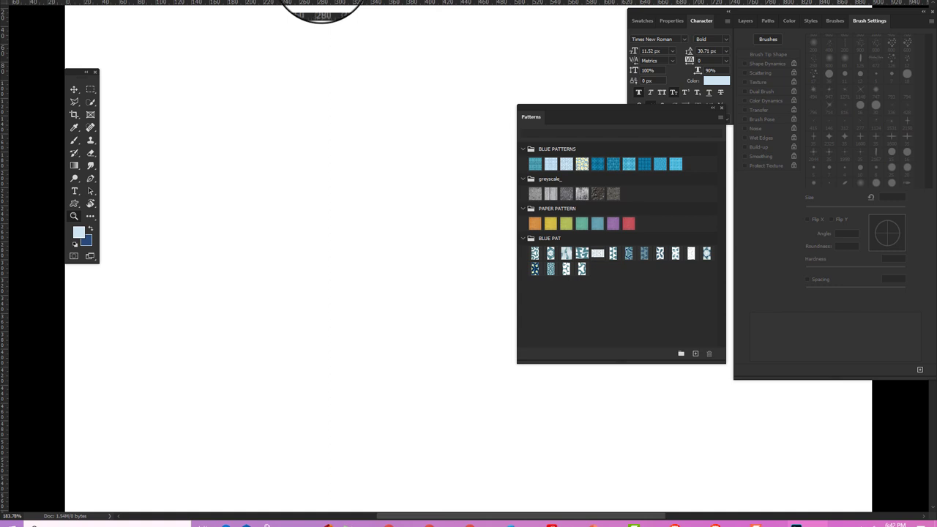
{"action": "scroll", "coordinate": [271, 9], "scroll_direction": "down", "scroll_amount": 1}
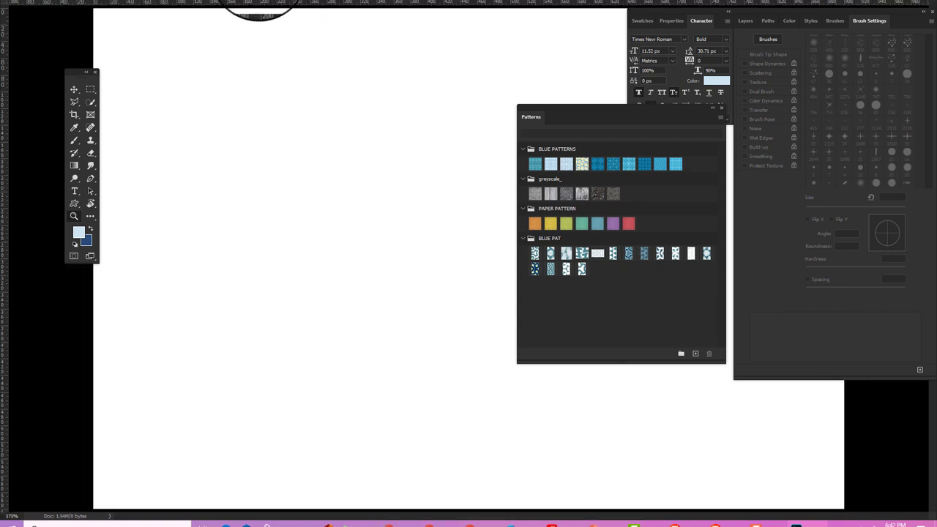
{"action": "scroll", "coordinate": [258, 10], "scroll_direction": "down", "scroll_amount": 2}
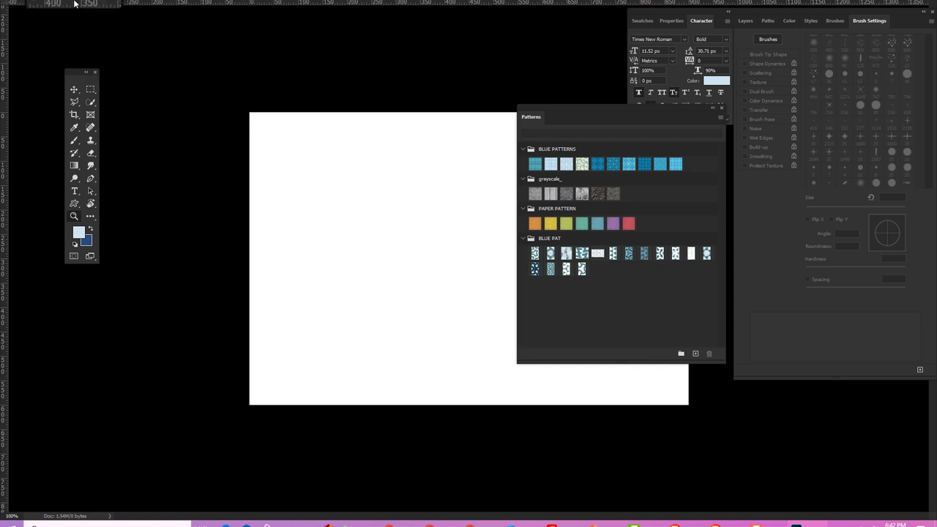
{"action": "key", "text": "alt+w"}
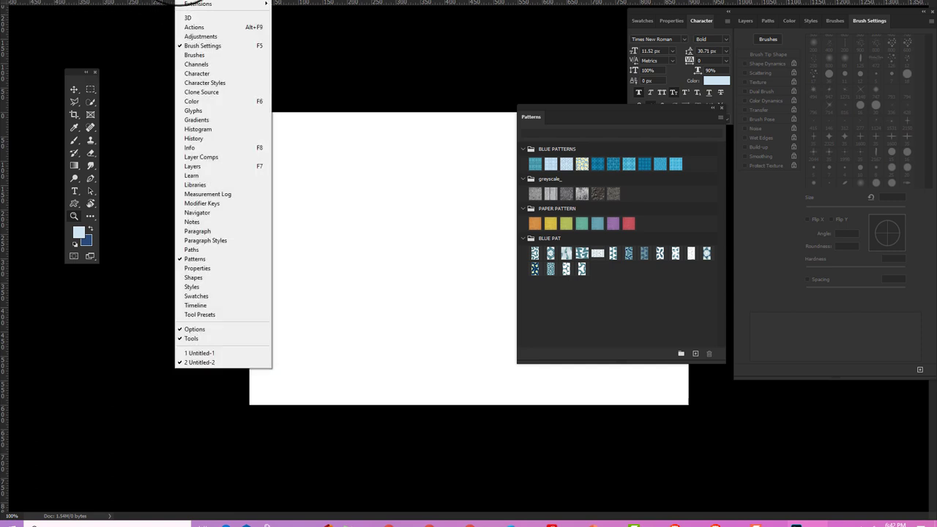
{"action": "mouse_move", "coordinate": [170, 0]}
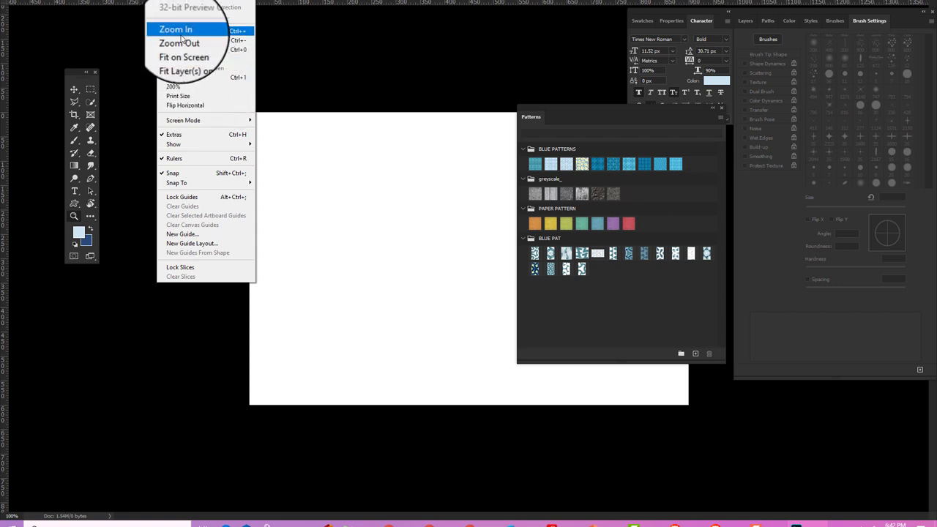
{"action": "left_click", "coordinate": [174, 358]}
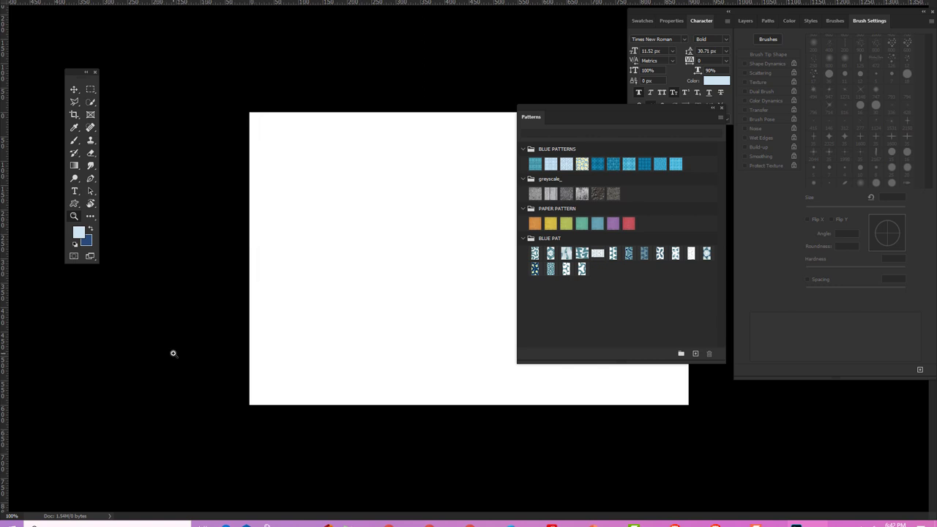
{"action": "left_click", "coordinate": [174, 353]}
{"action": "left_click", "coordinate": [173, 354], "text": "alt"}
{"action": "left_click", "coordinate": [167, 2]}
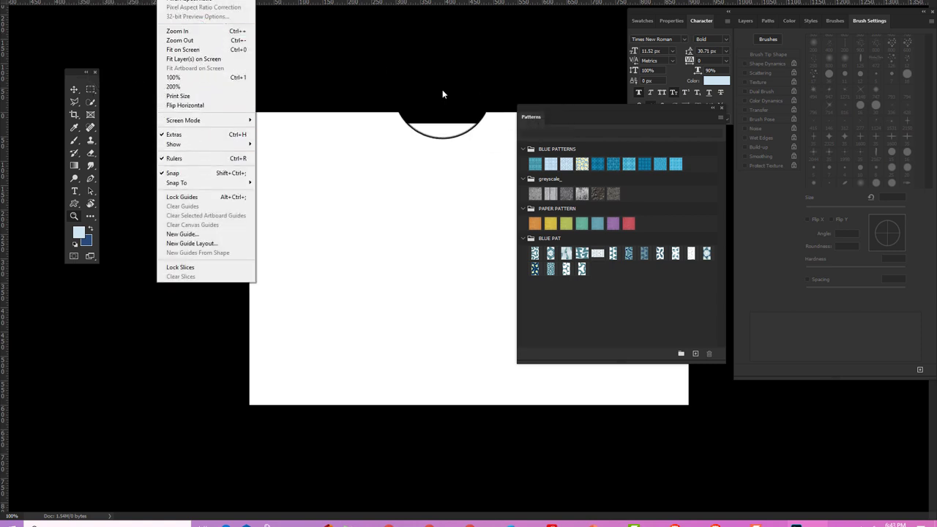
{"action": "mouse_move", "coordinate": [117, 2]}
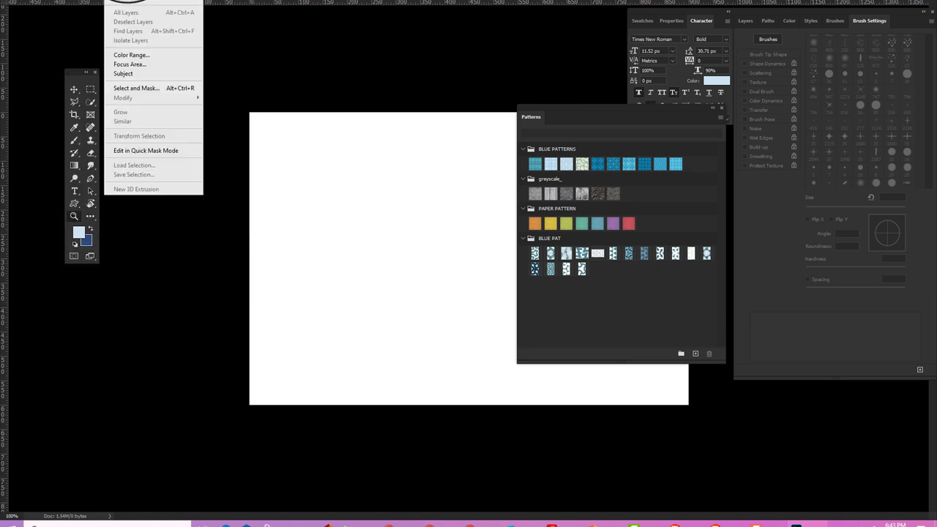
{"action": "mouse_move", "coordinate": [192, 2]}
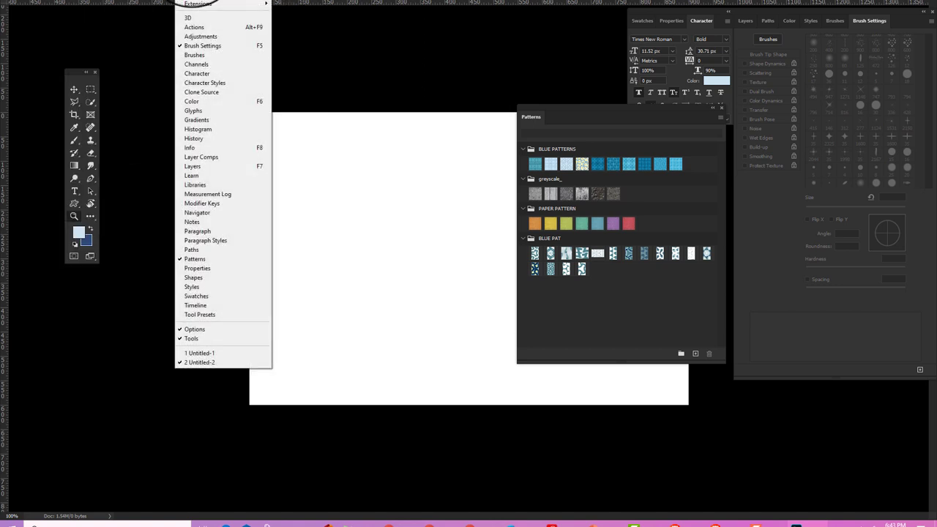
{"action": "left_click", "coordinate": [351, 33]}
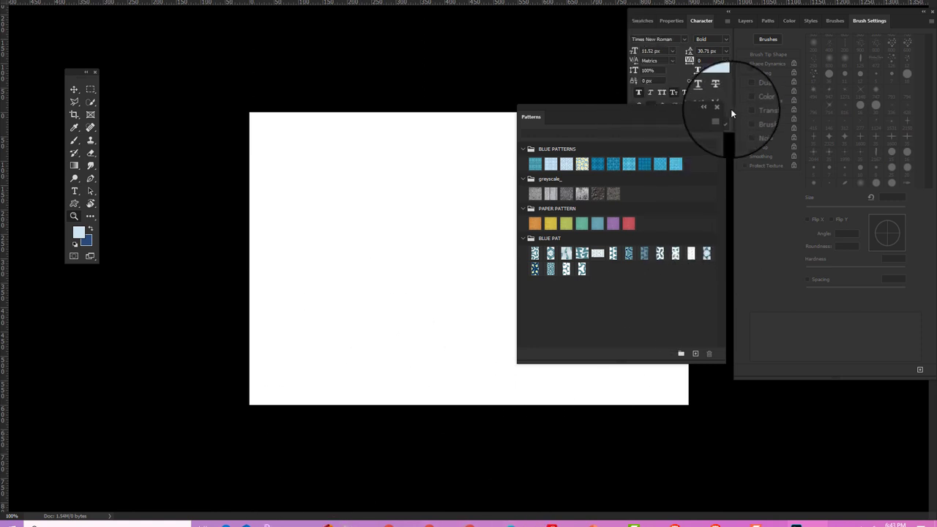
Step: Close the floating Patterns panel and choose the Hand tool instead of the Rotate View tool
{"action": "left_click", "coordinate": [717, 107]}
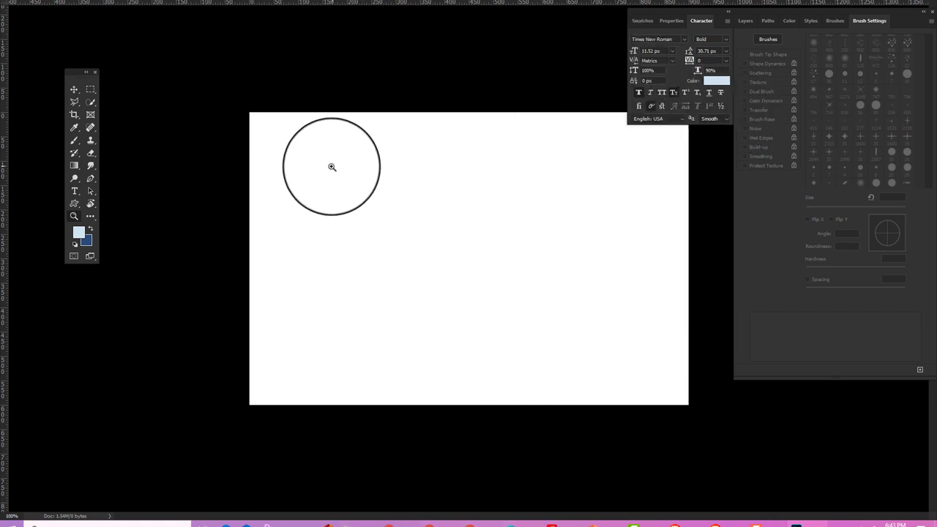
{"action": "key", "text": "b"}
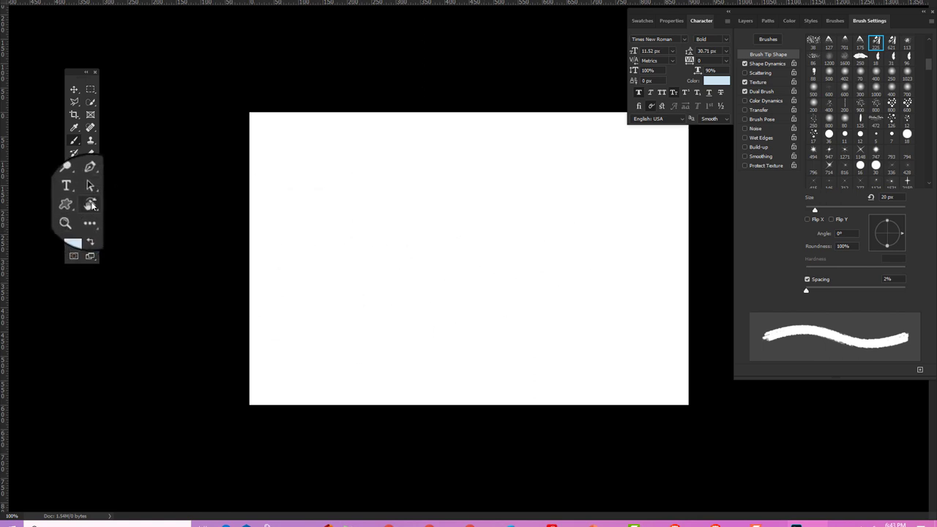
{"action": "left_click", "coordinate": [91, 205]}
{"action": "right_click", "coordinate": [91, 204]}
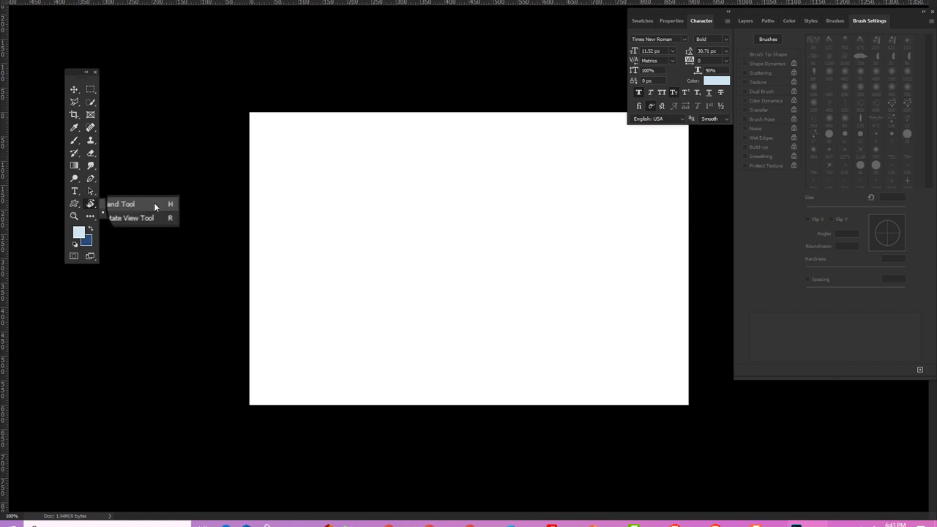
{"action": "left_click", "coordinate": [154, 205]}
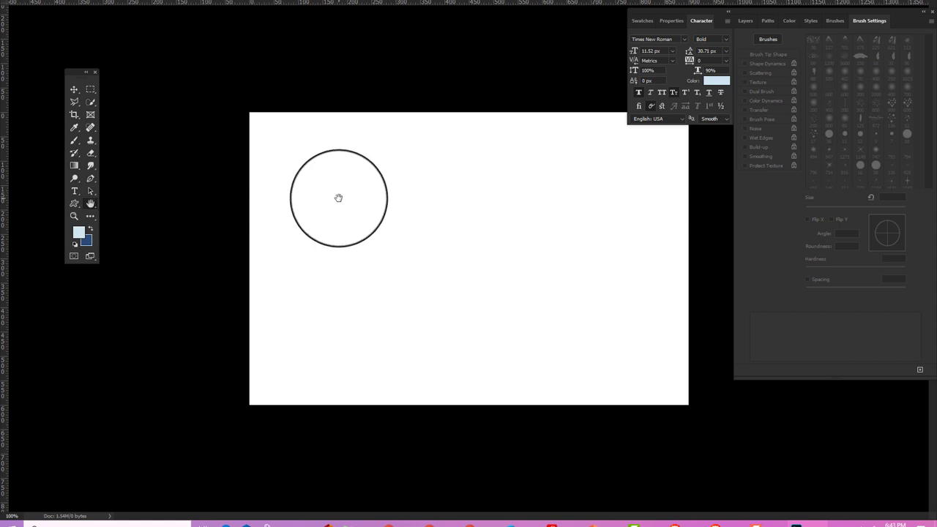
Step: Magnify the blank canvas to 200% and paint loose light-blue zigzag strokes across it with the Brush tool
{"action": "left_click", "coordinate": [74, 140]}
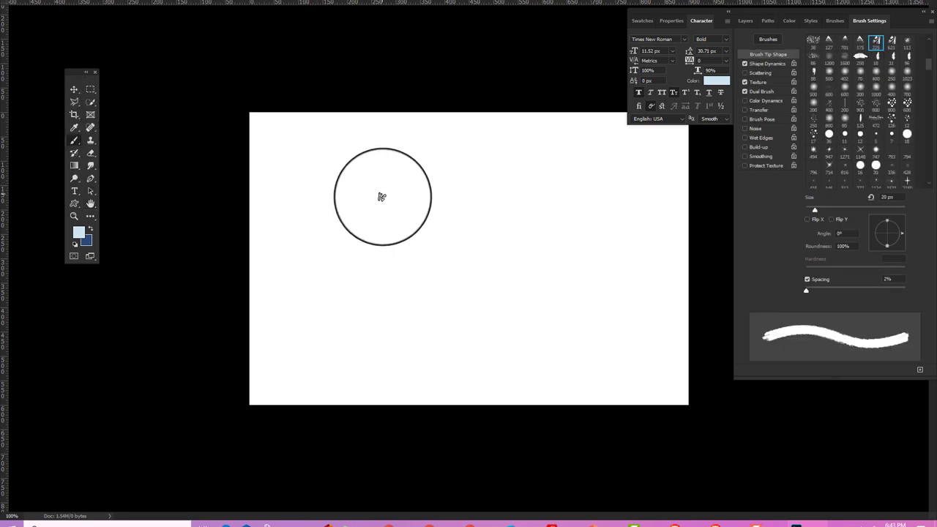
{"action": "key", "text": "ctrl+plus"}
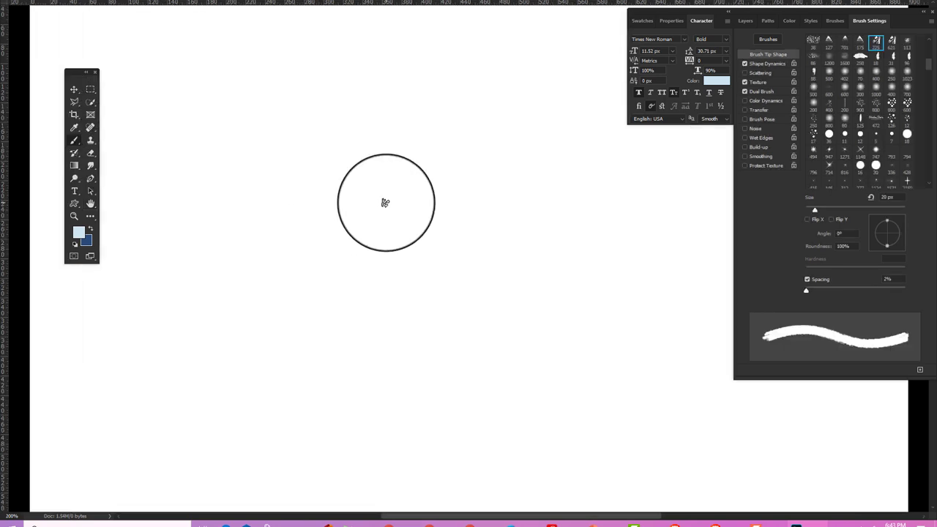
{"action": "mouse_move", "coordinate": [241, 145]}
{"action": "left_mouse_down"}
{"action": "mouse_move", "coordinate": [429, 169]}
{"action": "mouse_move", "coordinate": [251, 271]}
{"action": "mouse_move", "coordinate": [585, 318]}
{"action": "mouse_move", "coordinate": [688, 270]}
{"action": "mouse_move", "coordinate": [673, 44]}
{"action": "mouse_move", "coordinate": [700, 319]}
{"action": "mouse_move", "coordinate": [315, 509]}
{"action": "left_mouse_up"}
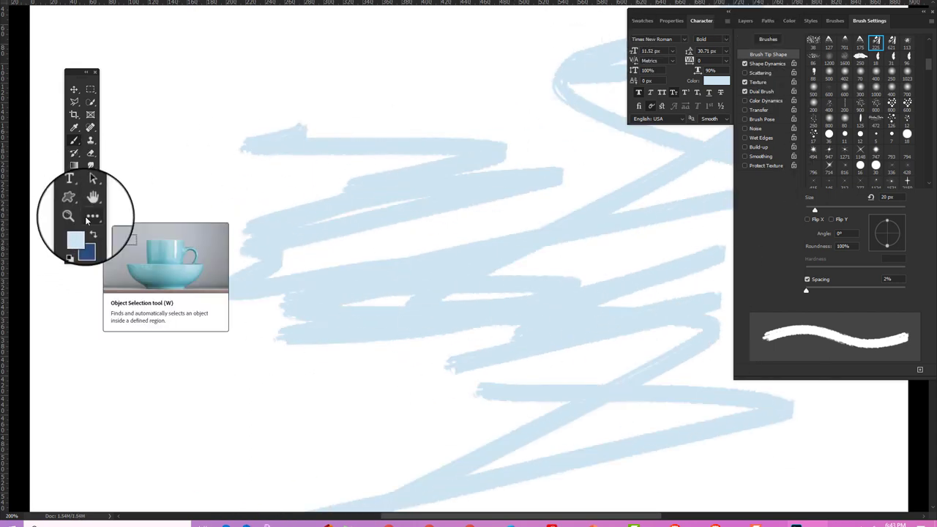
Step: Pan around the magnified scribble while keeping the Brush tool active, and add a short light-blue stroke beside its upper part
{"action": "left_click_drag", "start_coordinate": [438, 233], "coordinate": [47, 155]}
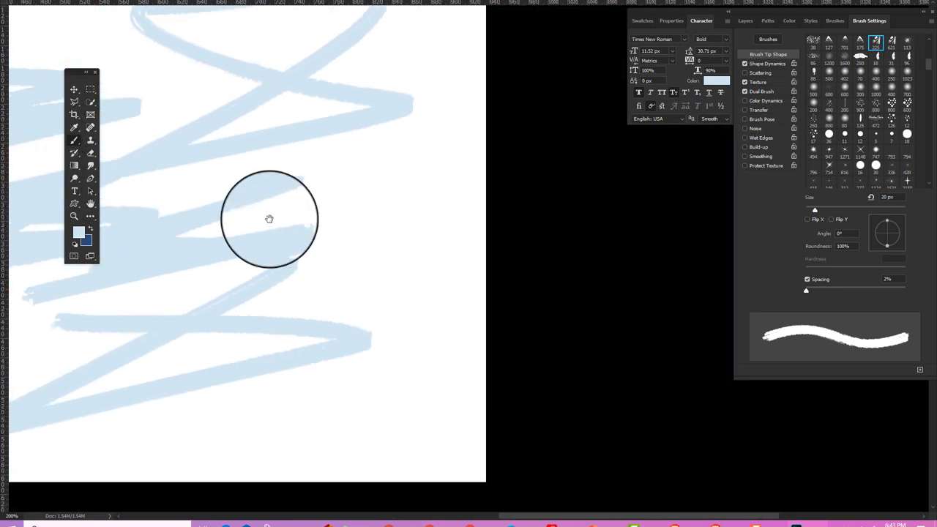
{"action": "mouse_move", "coordinate": [267, 215]}
{"action": "left_mouse_down"}
{"action": "mouse_move", "coordinate": [557, 241]}
{"action": "mouse_move", "coordinate": [204, 513]}
{"action": "mouse_move", "coordinate": [253, 285]}
{"action": "left_mouse_up"}
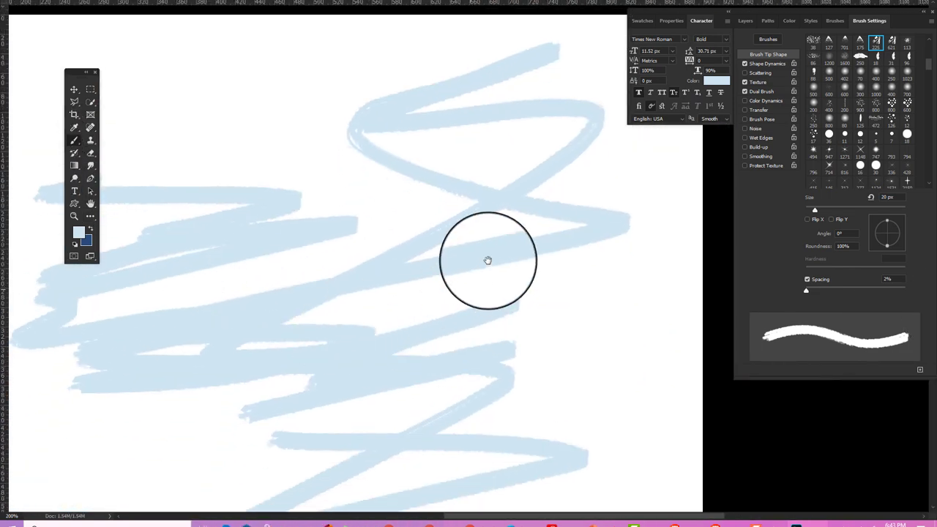
{"action": "scroll", "coordinate": [492, 253], "scroll_direction": "up", "scroll_amount": 1}
{"action": "mouse_move", "coordinate": [517, 232]}
{"action": "left_mouse_down"}
{"action": "mouse_move", "coordinate": [195, 134]}
{"action": "mouse_move", "coordinate": [443, 140]}
{"action": "left_mouse_up"}
{"action": "left_click_drag", "start_coordinate": [315, 143], "coordinate": [579, 142]}
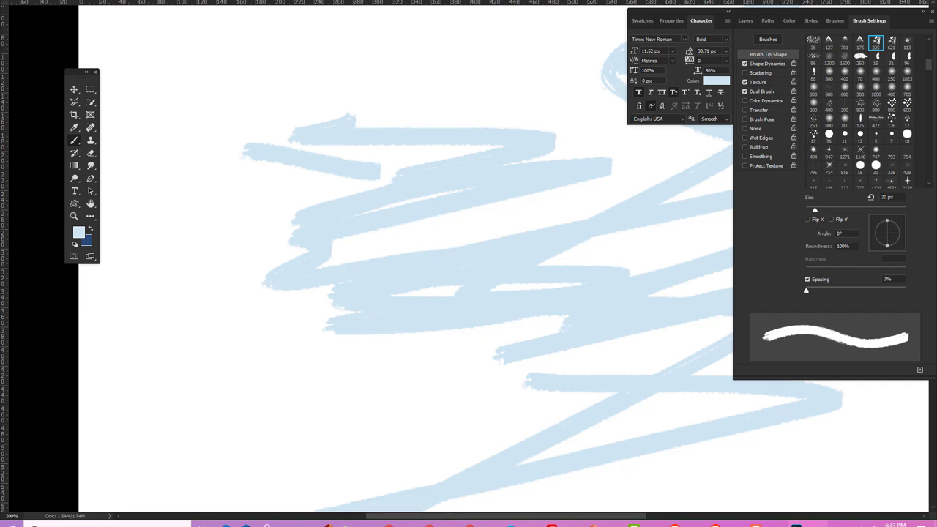
Step: Hide the open panels while keeping the toolbar displayed
{"action": "key", "text": "shift+Tab"}
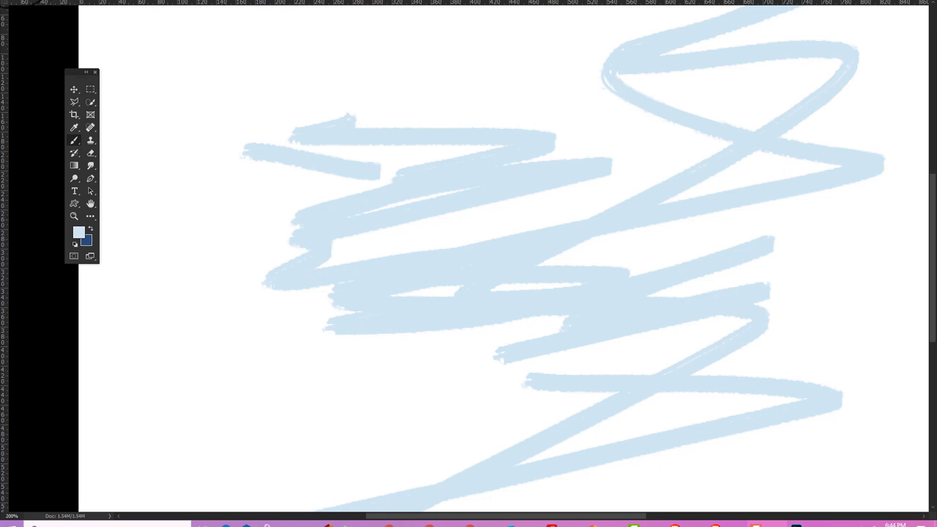
Step: Purge all cached clipboard and history data from memory
{"action": "key", "text": "alt+f"}
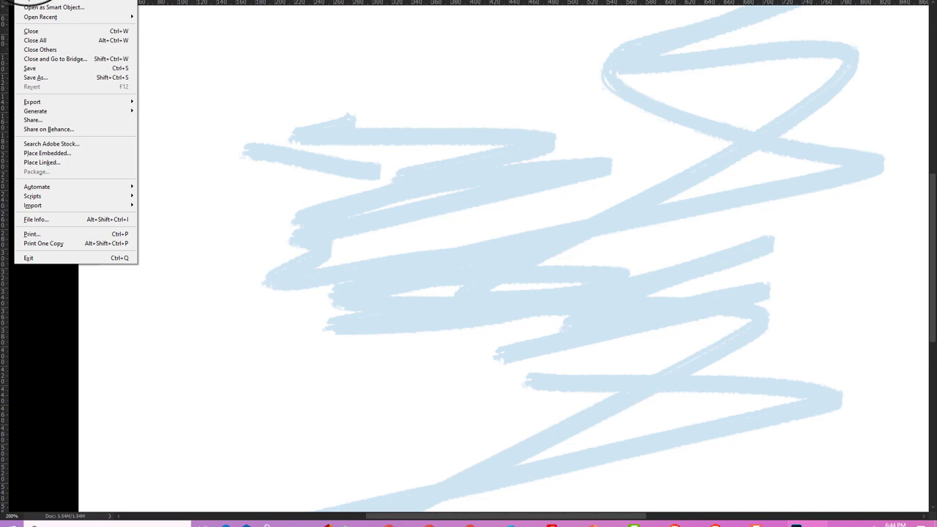
{"action": "key", "text": "Escape"}
{"action": "key", "text": "alt+l"}
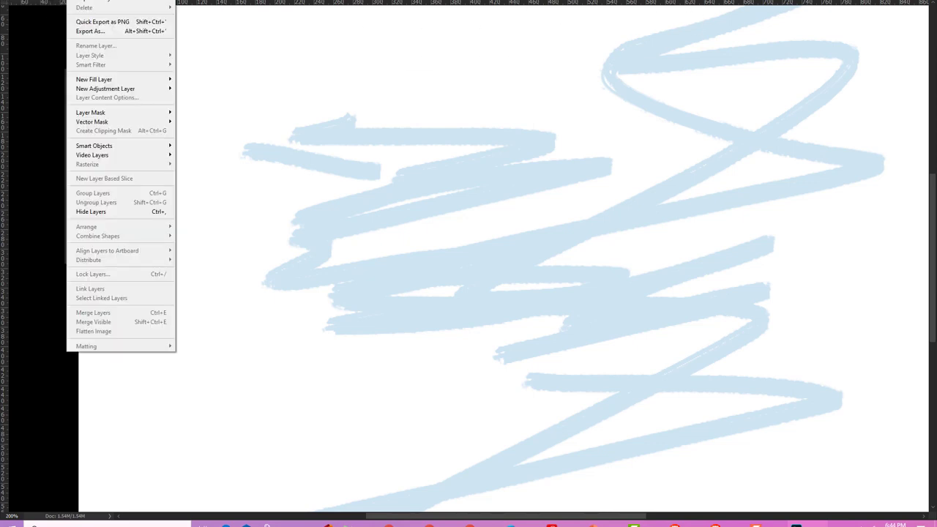
{"action": "left_click", "coordinate": [194, 32]}
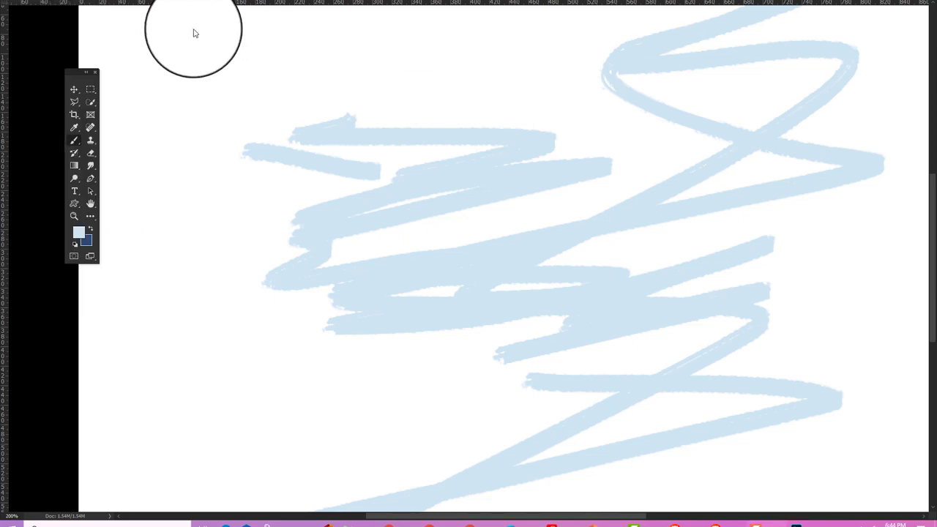
{"action": "left_click", "coordinate": [37, 2]}
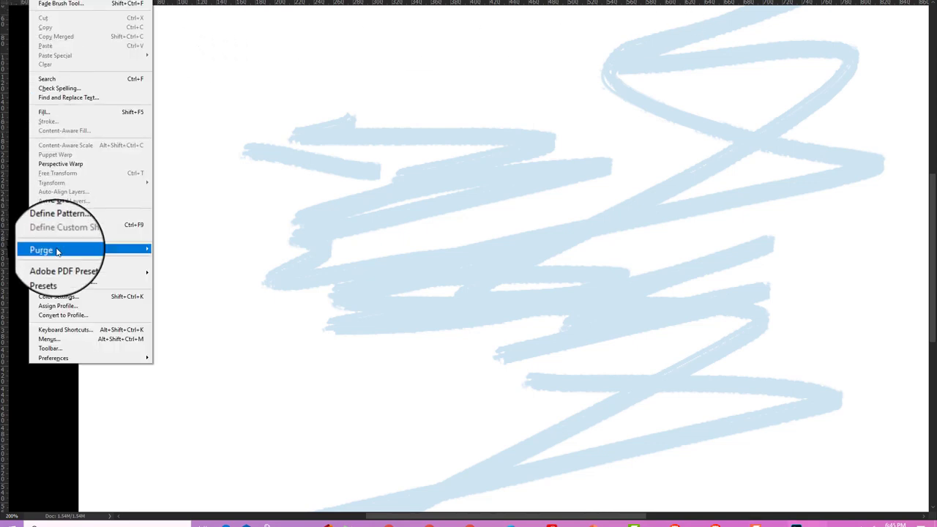
{"action": "mouse_move", "coordinate": [84, 252]}
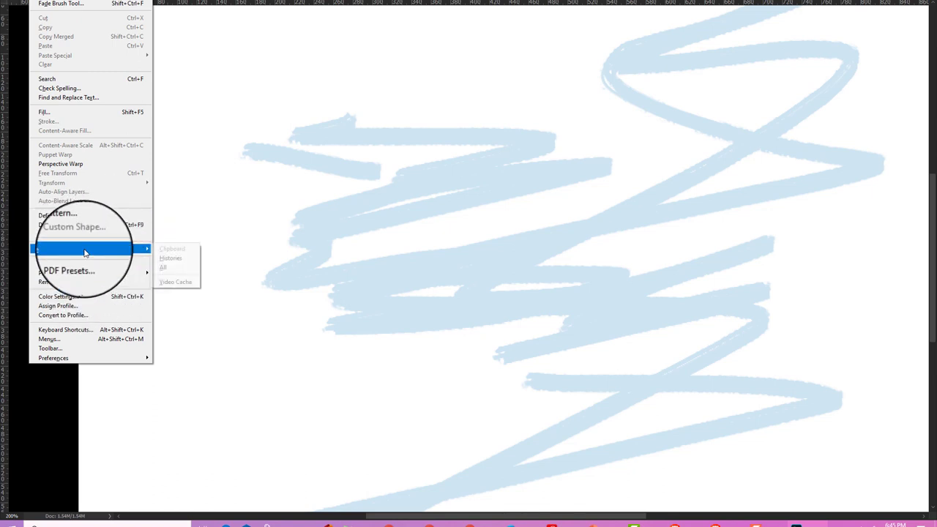
{"action": "left_click", "coordinate": [167, 269]}
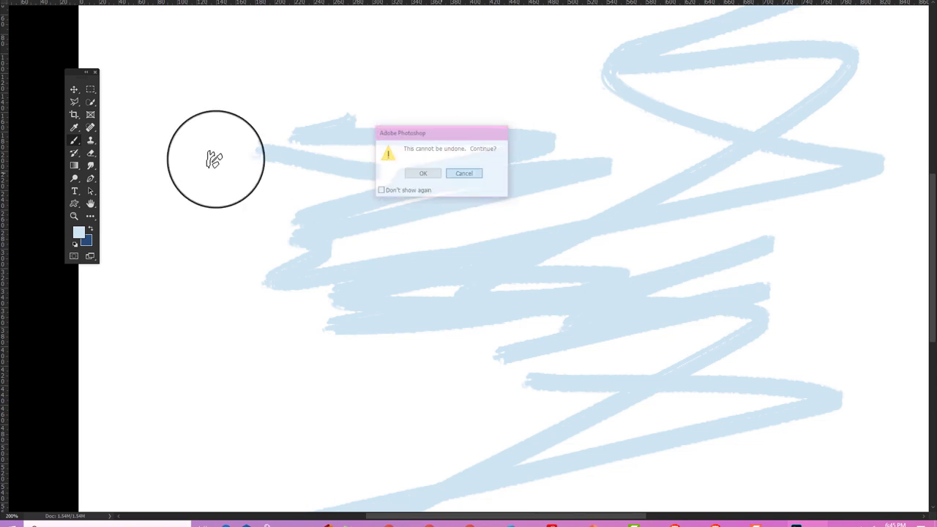
{"action": "key", "text": "Return"}
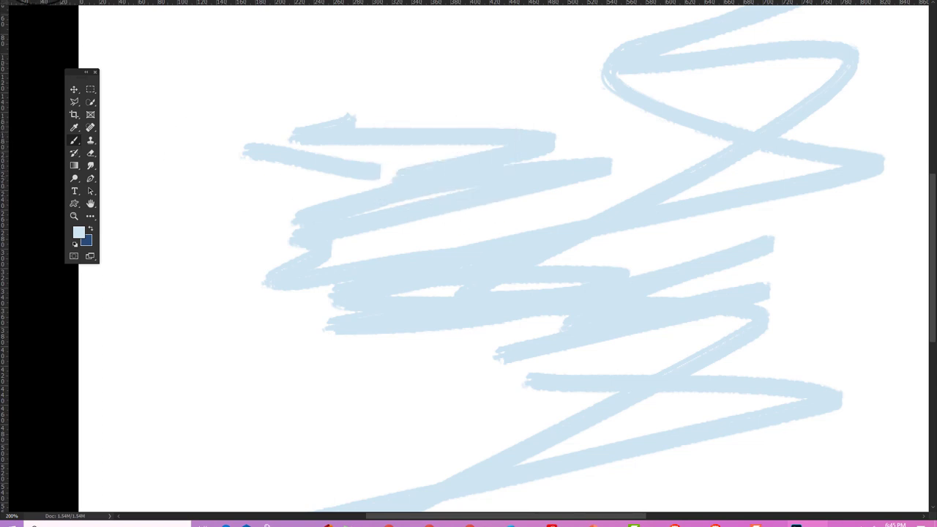
{"action": "left_click", "coordinate": [29, 2]}
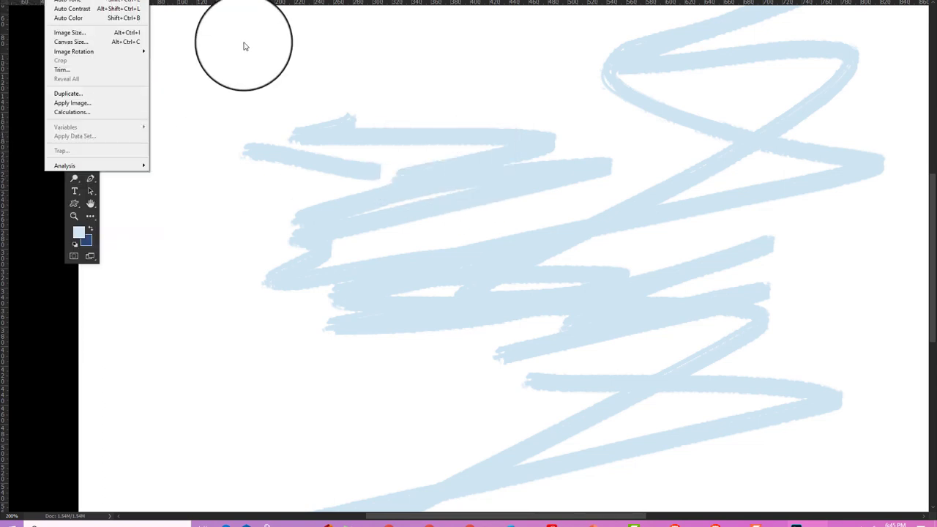
{"action": "left_click", "coordinate": [242, 42]}
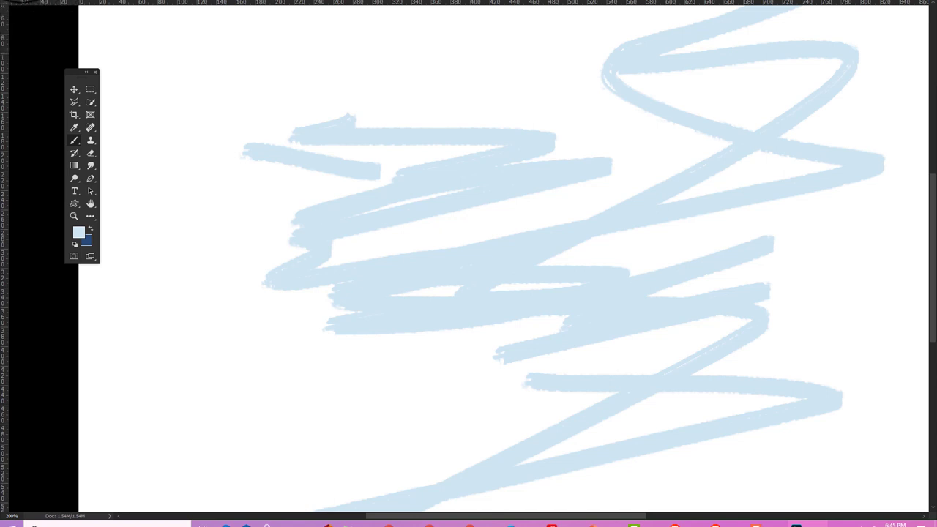
{"action": "left_click", "coordinate": [23, 2]}
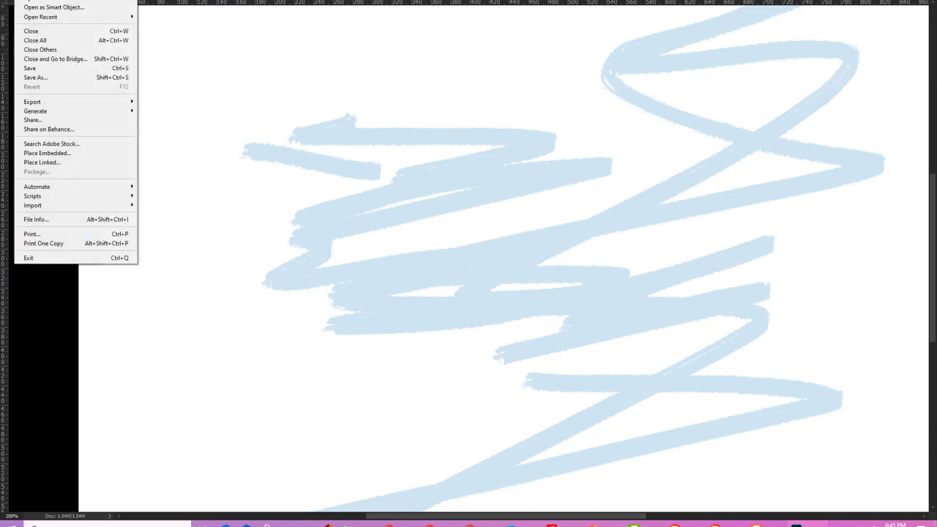
{"action": "key", "text": "Escape"}
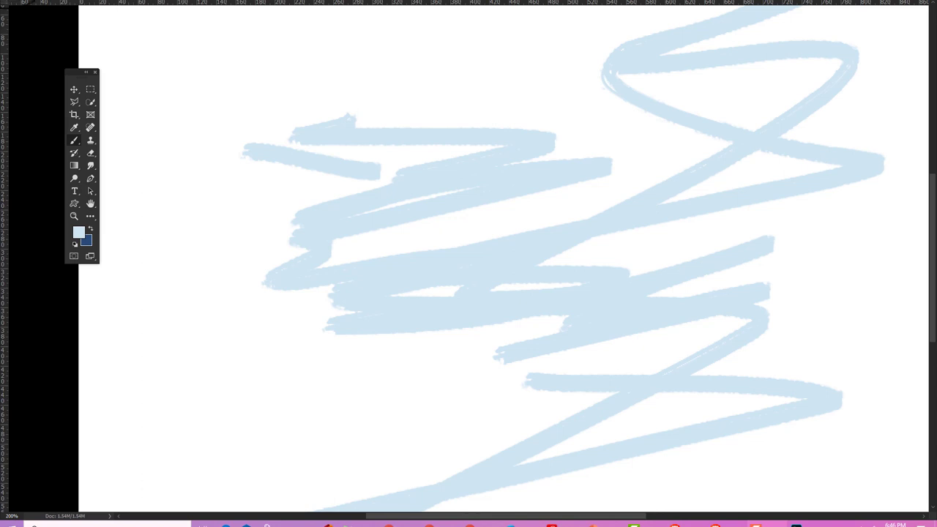
{"action": "left_click", "coordinate": [25, 0]}
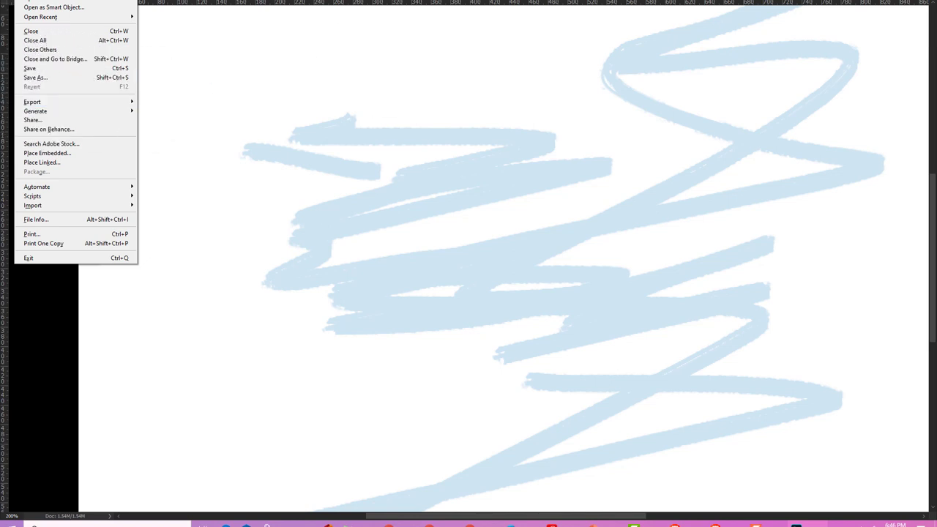
{"action": "key", "text": "Escape"}
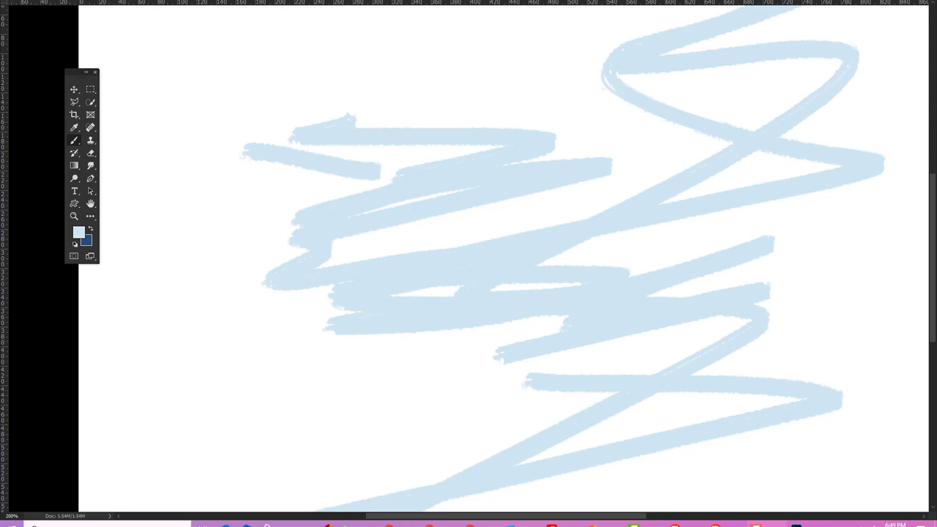
Step: Review the General preferences, including the option to reset preferences on quit, and leave them without changes
{"action": "key", "text": "ctrl+k"}
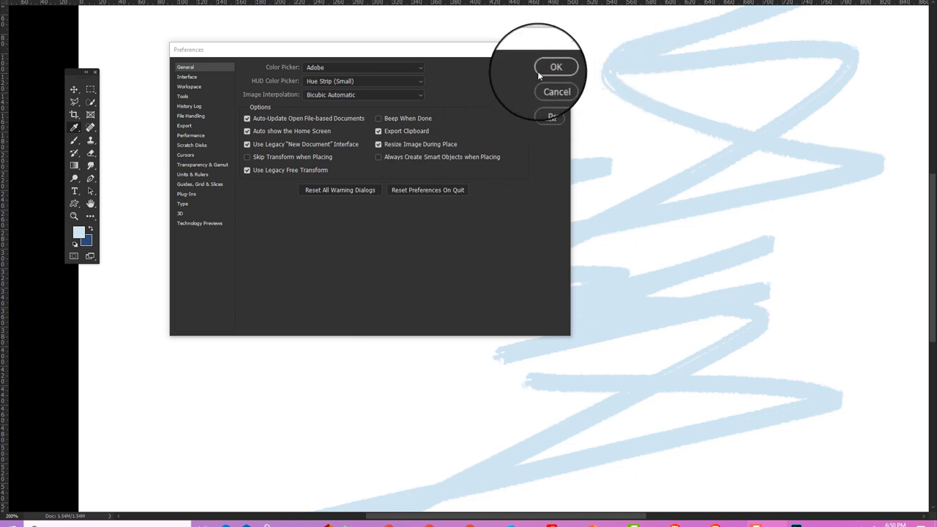
{"action": "left_click", "coordinate": [320, 51]}
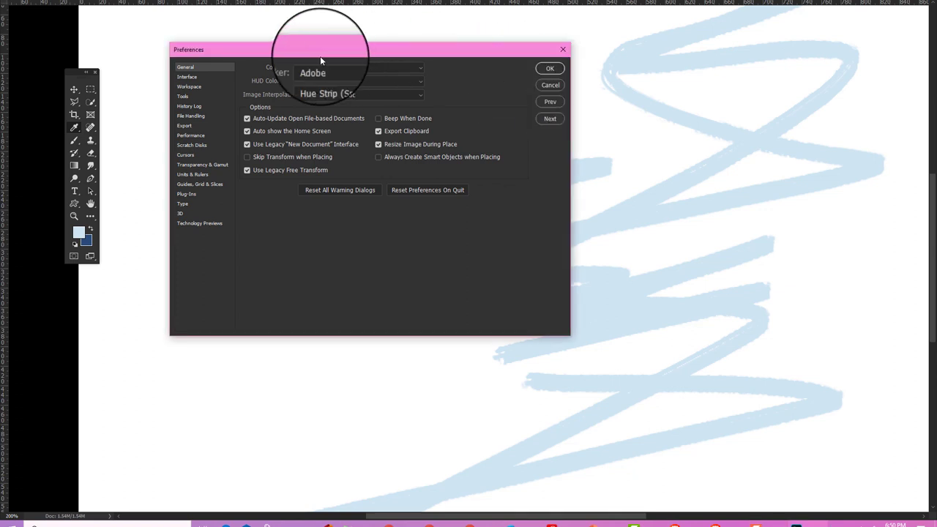
{"action": "left_click", "coordinate": [551, 85]}
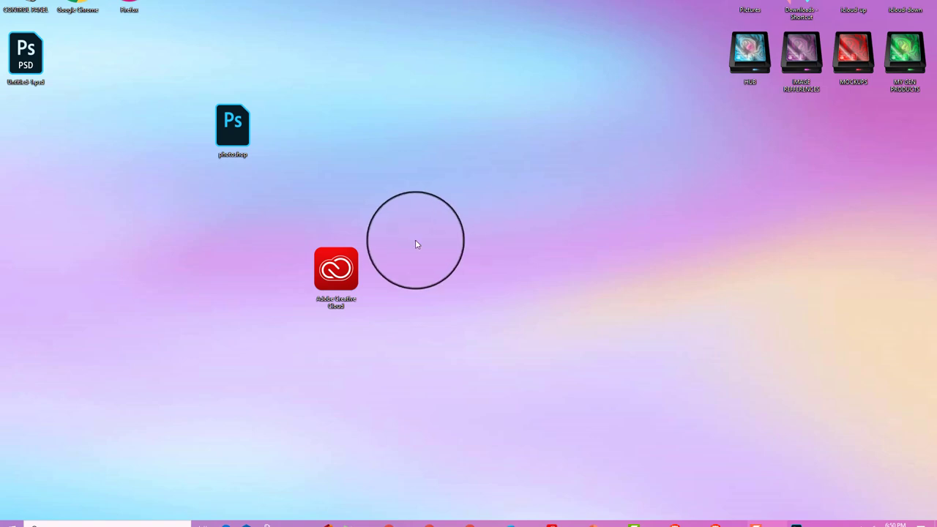
Step: Open Adobe Creative Cloud from the desktop, view the additional options for the installed Photoshop, and close the window
{"action": "double_click", "coordinate": [342, 282]}
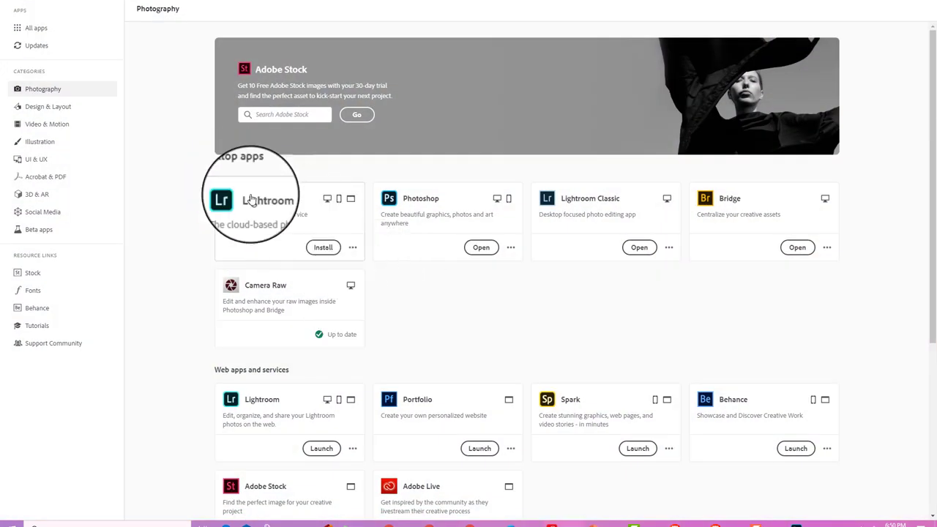
{"action": "left_click", "coordinate": [510, 249]}
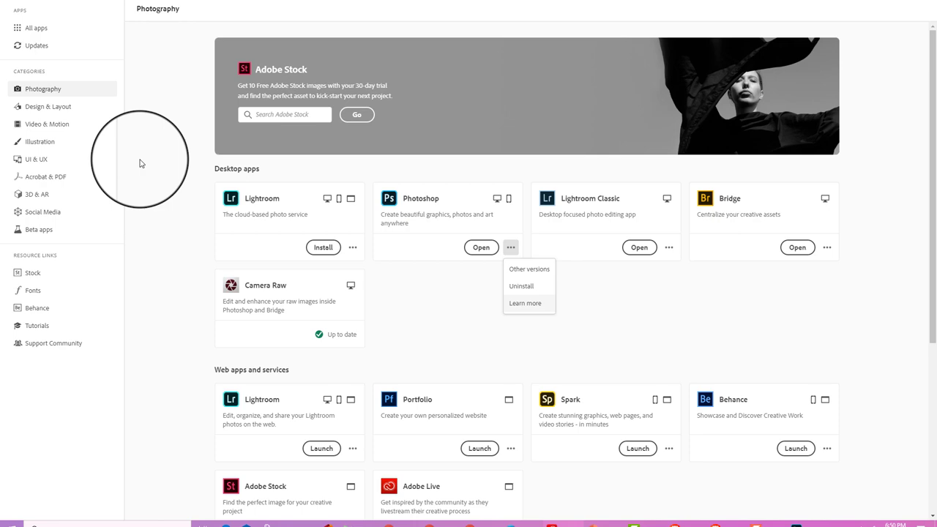
{"action": "left_click", "coordinate": [900, 4]}
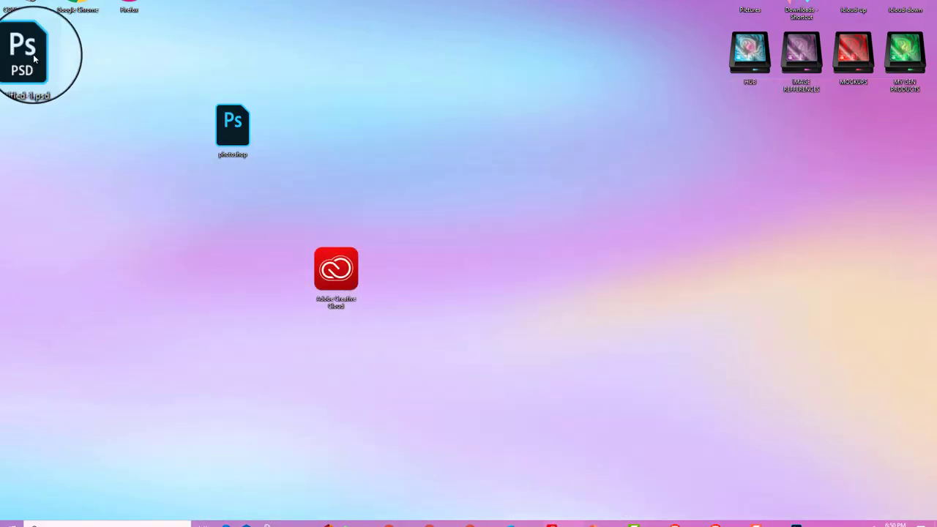